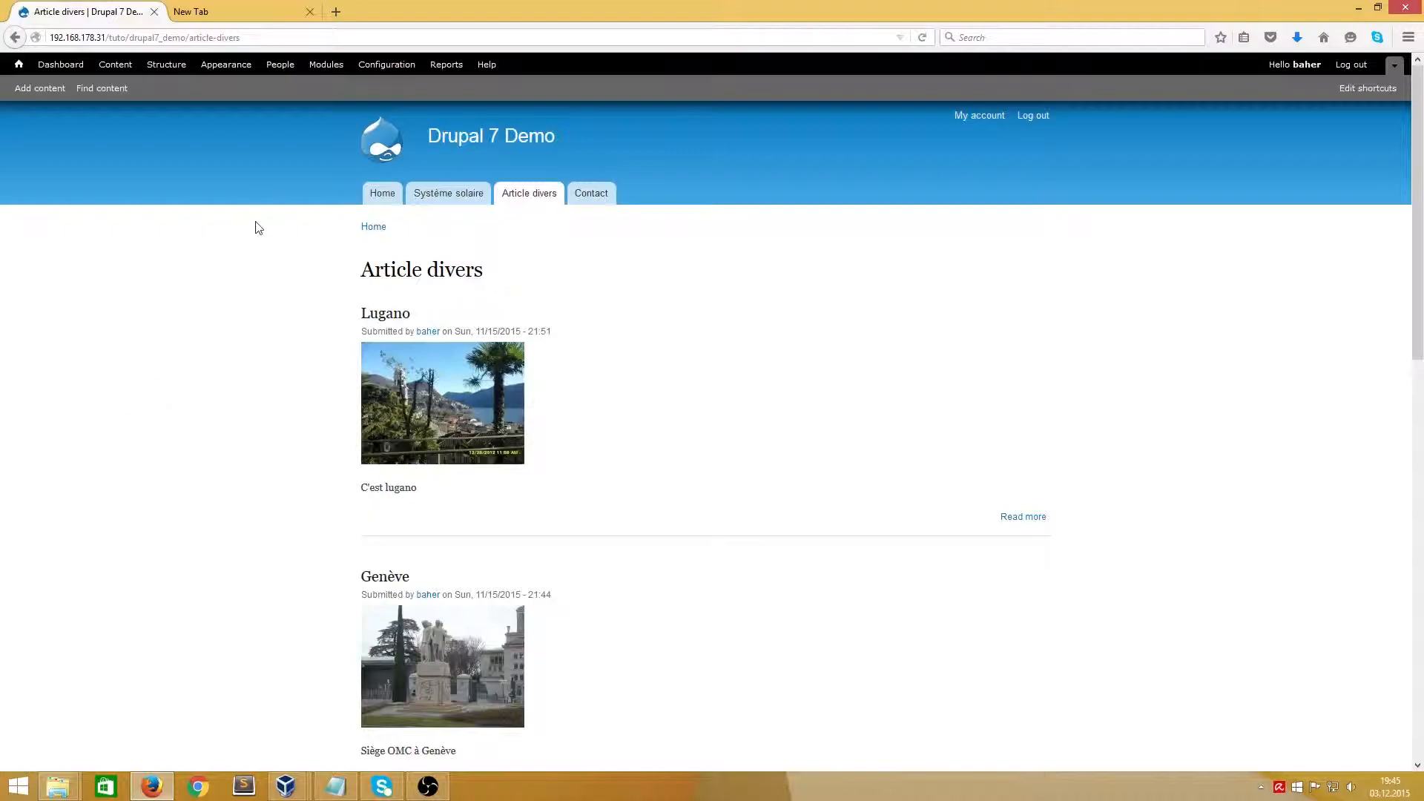
- Search the web for "drupal i18n" in a new browser tab and open the Internationalization project page on Drupal.org
left_click(337, 12)
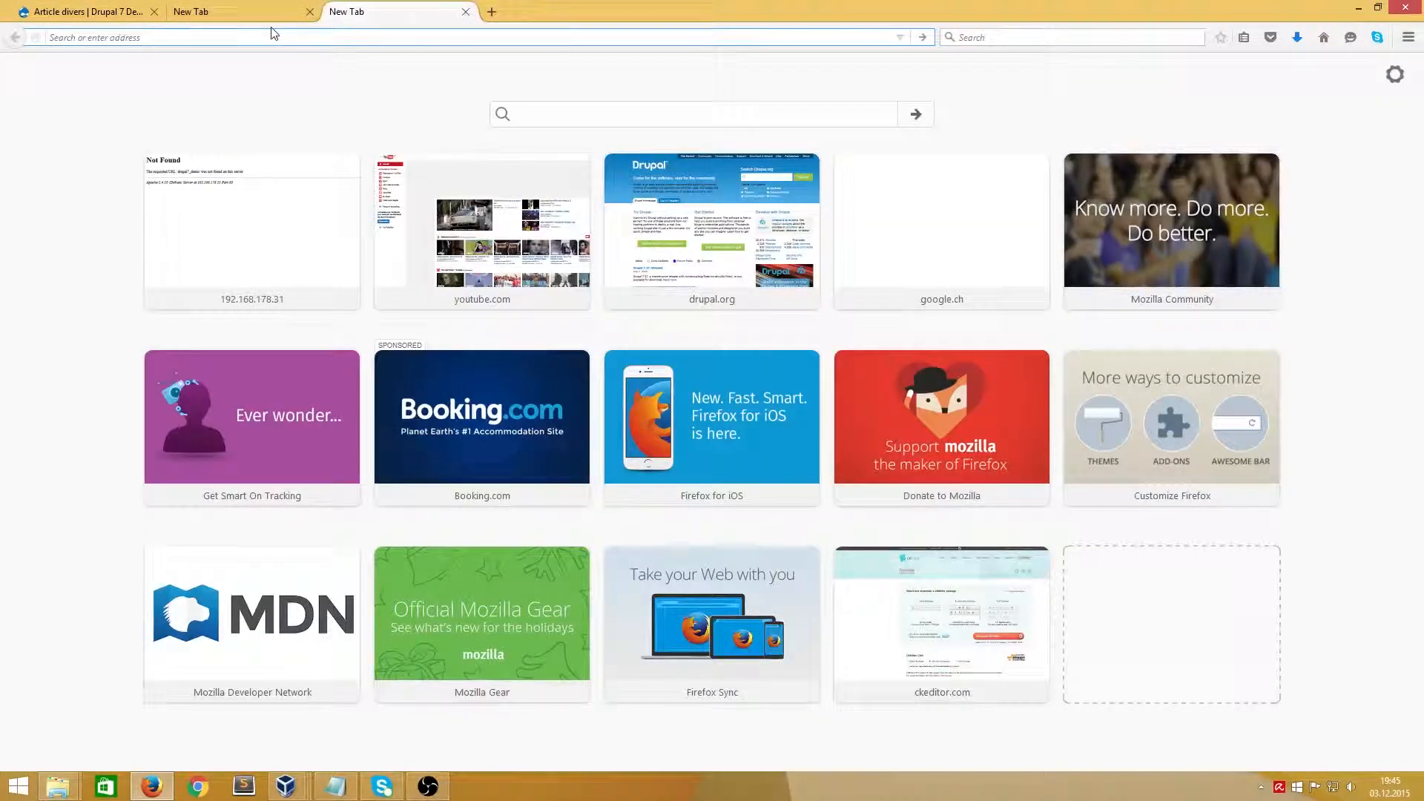
type("drupal ")
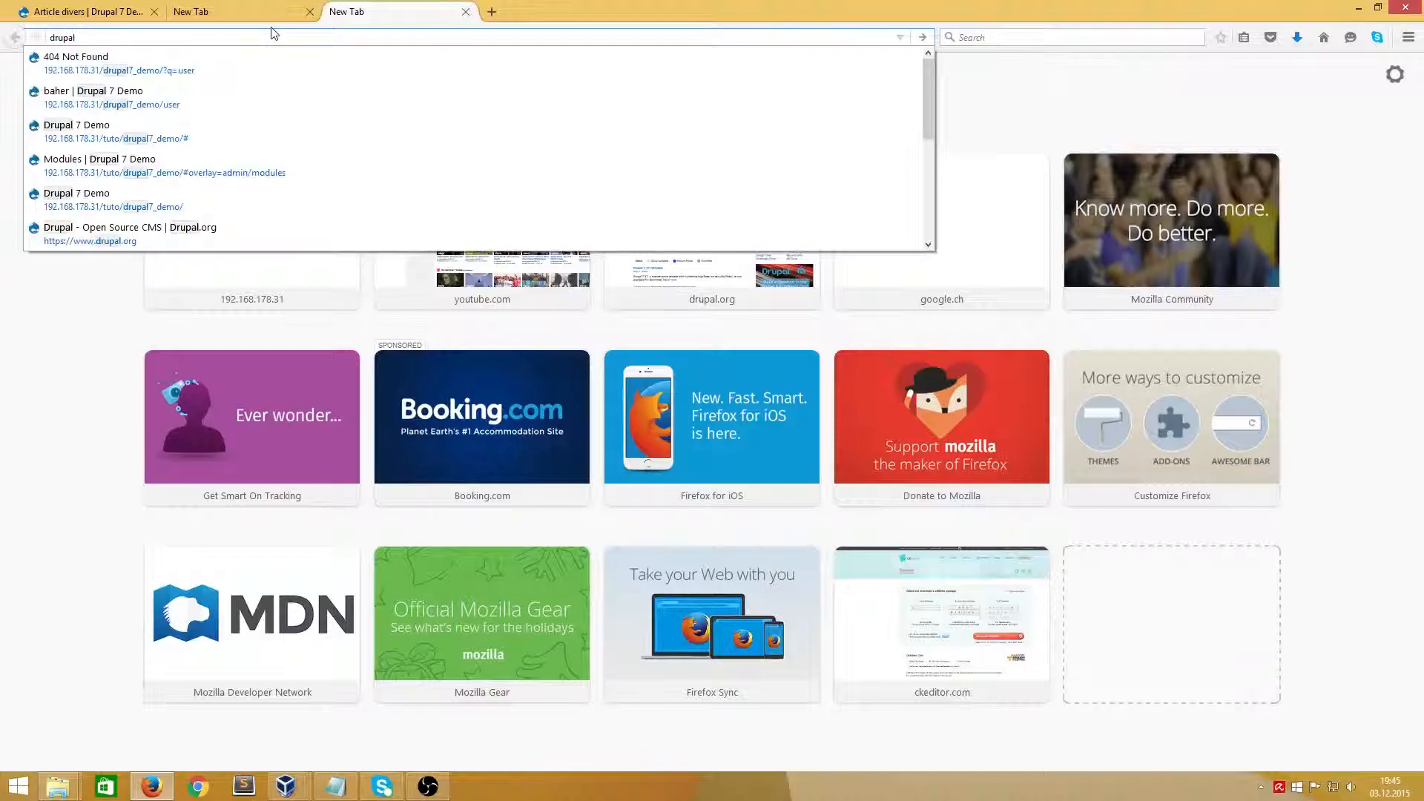
type("i18n")
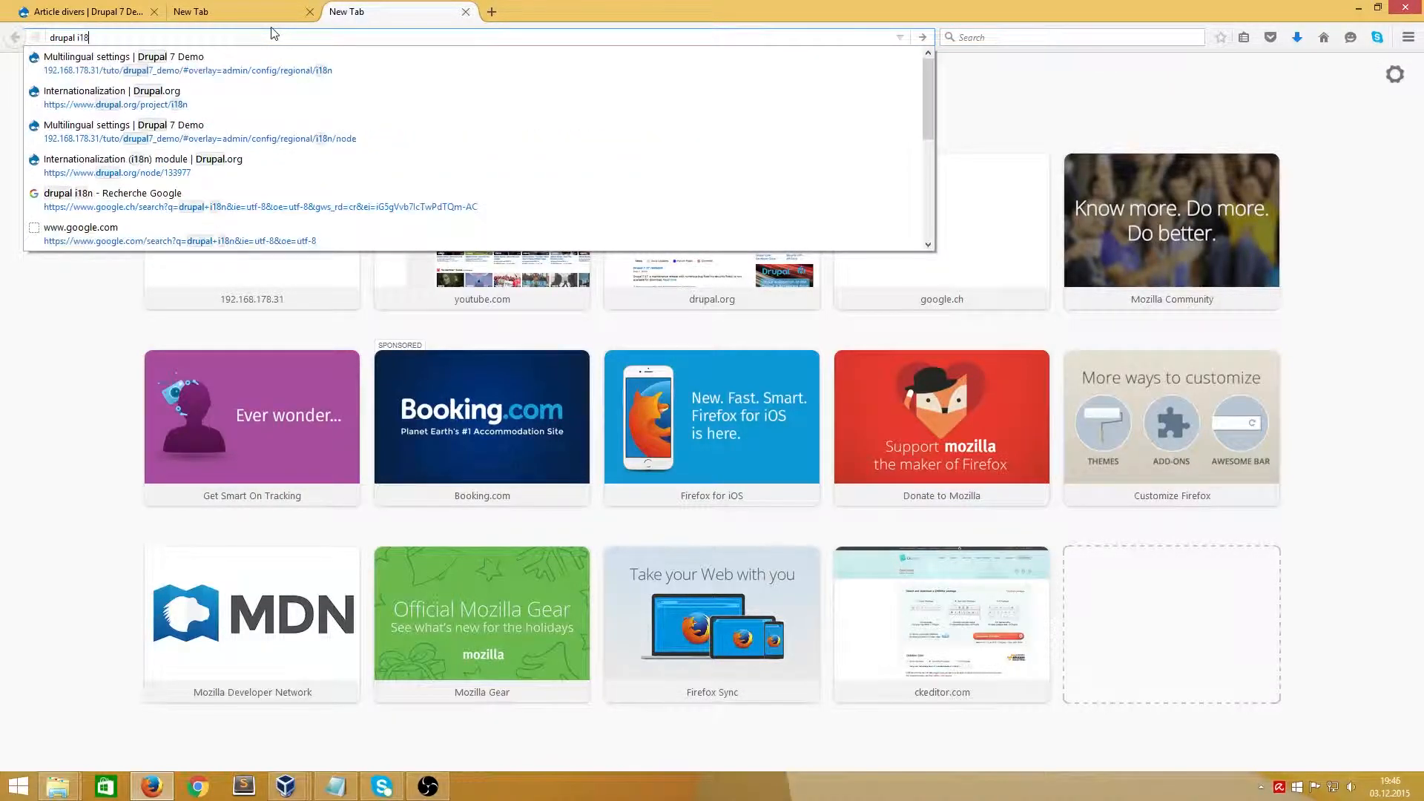
key("Return")
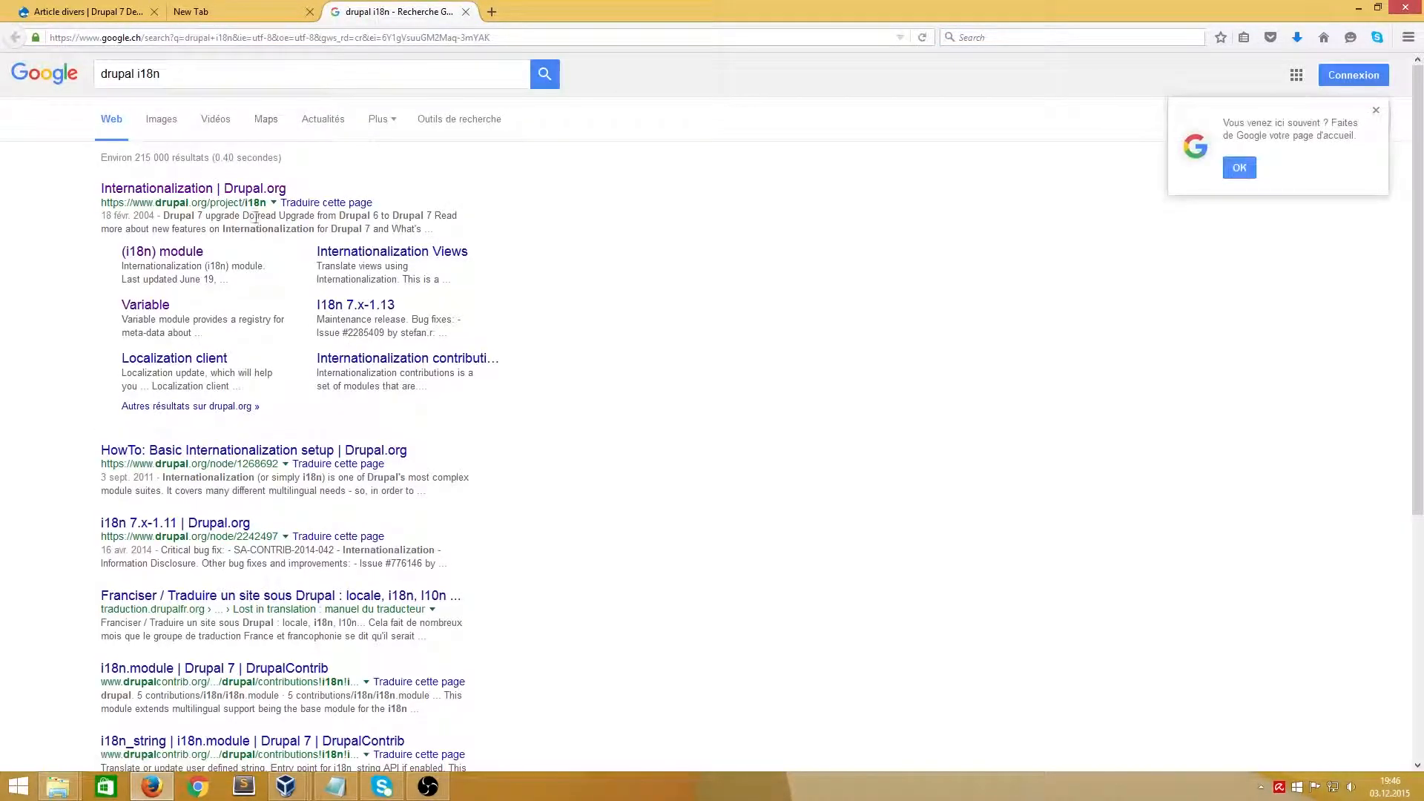
left_click(245, 191)
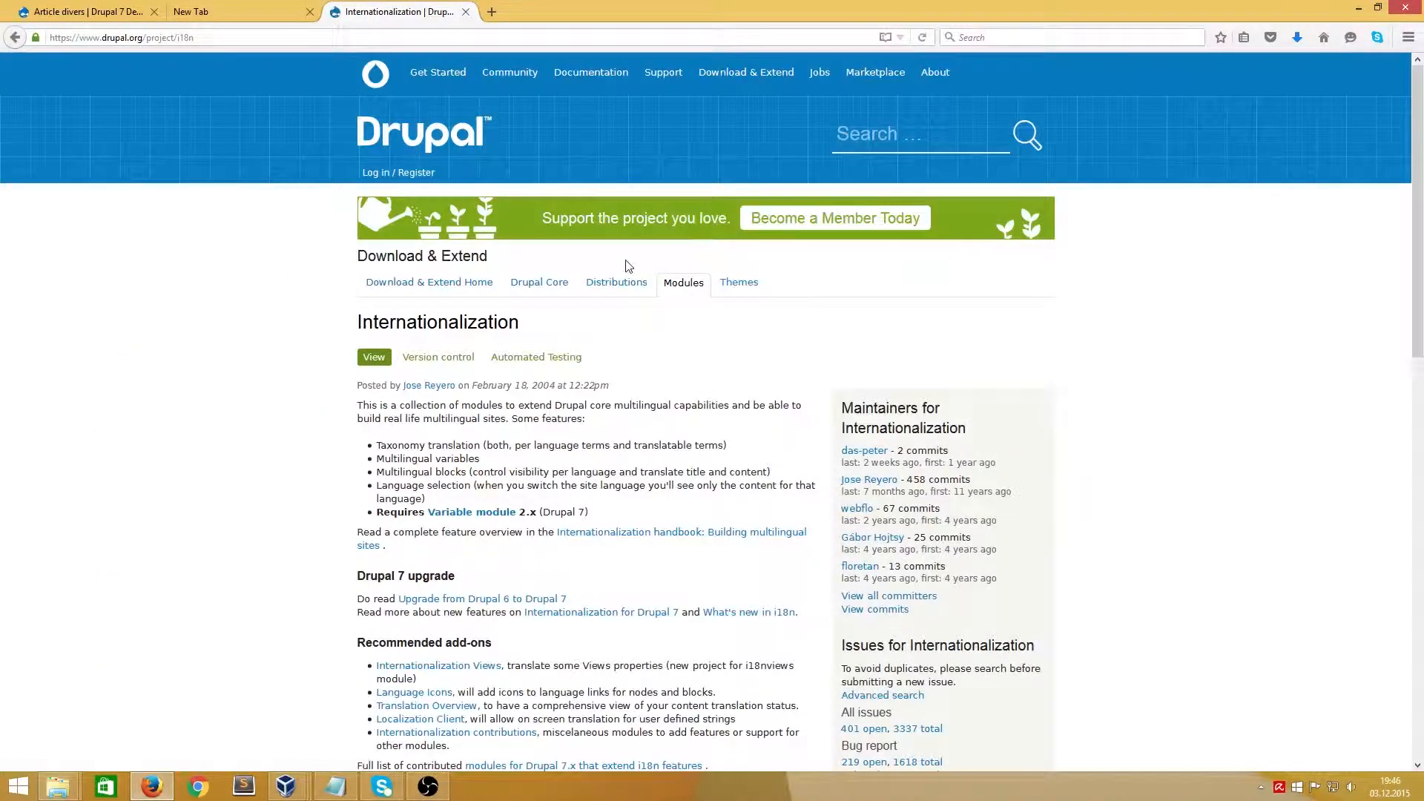
- Download the zip of the recommended Internationalization release 7.x-1.13 and save the file
scroll(629, 262, "down", 6)
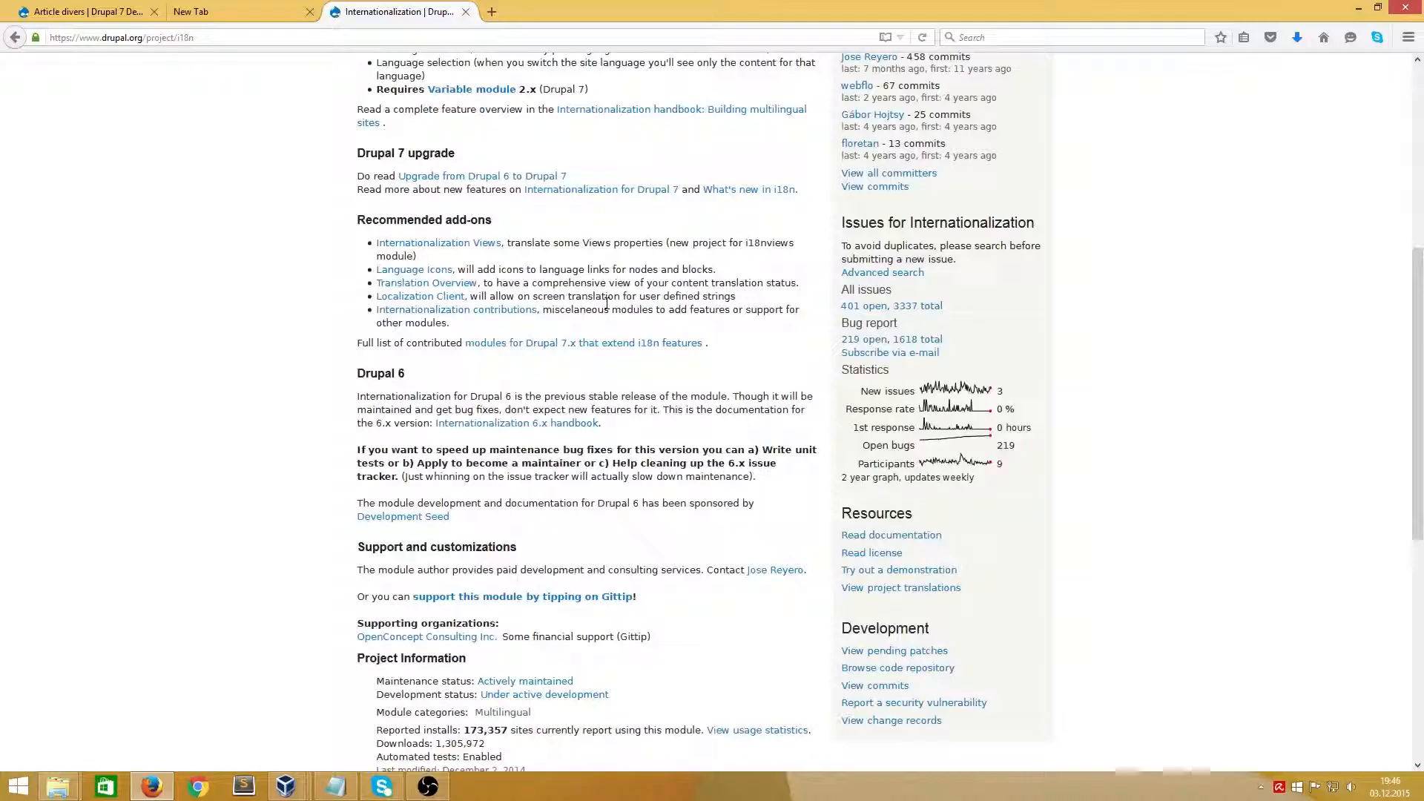
scroll(509, 321, "down", 2)
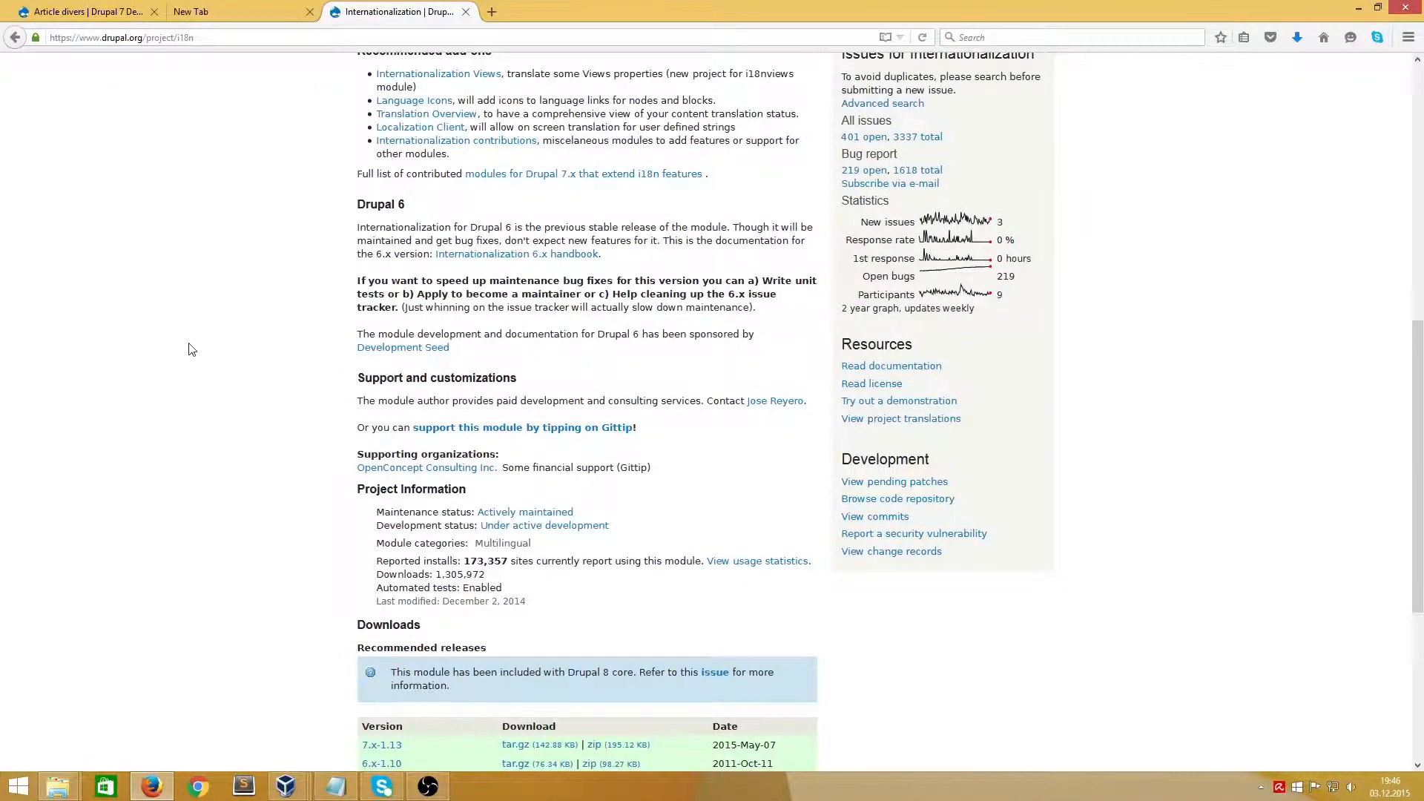
scroll(192, 349, "down", 1)
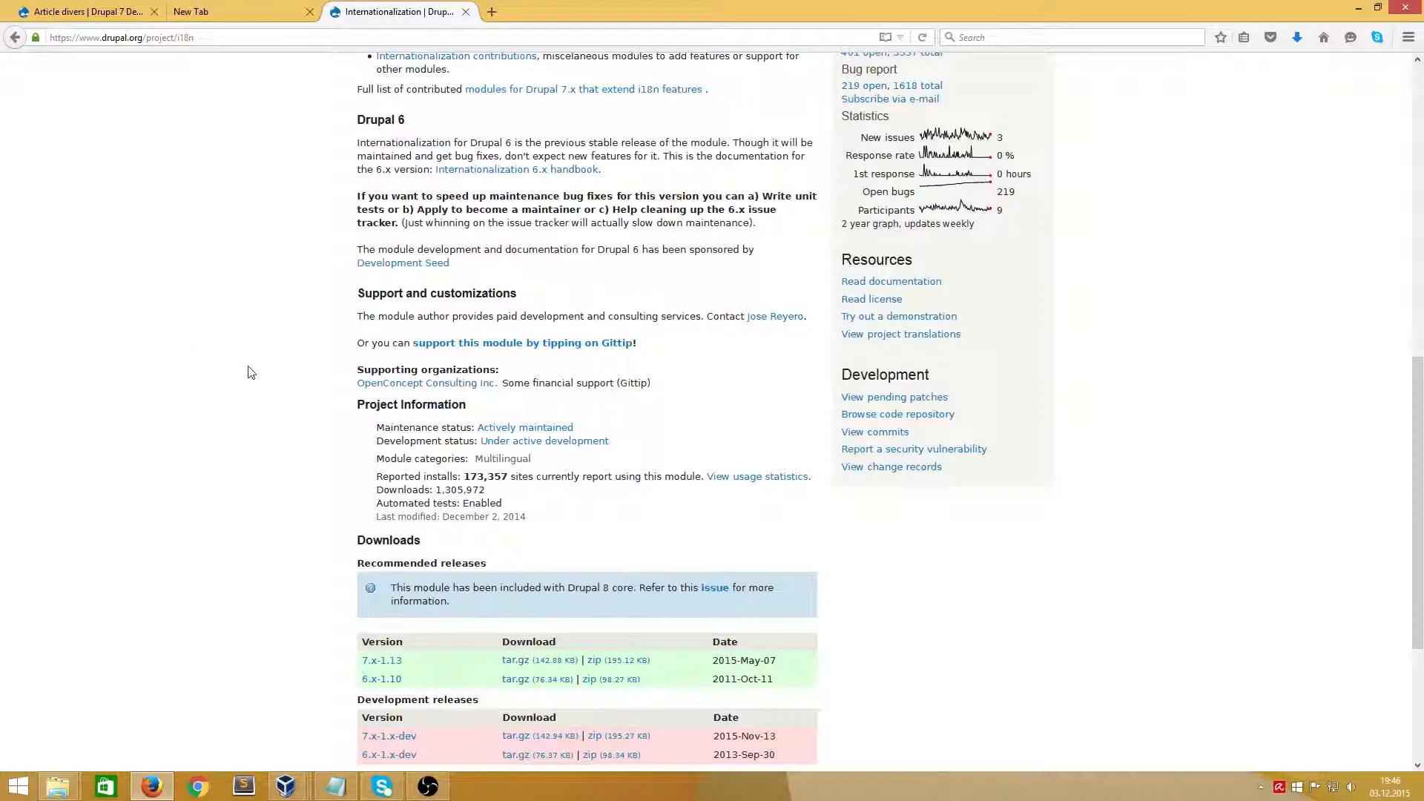
scroll(251, 373, "down", 1)
scroll(251, 372, "up", 1)
left_click(614, 668)
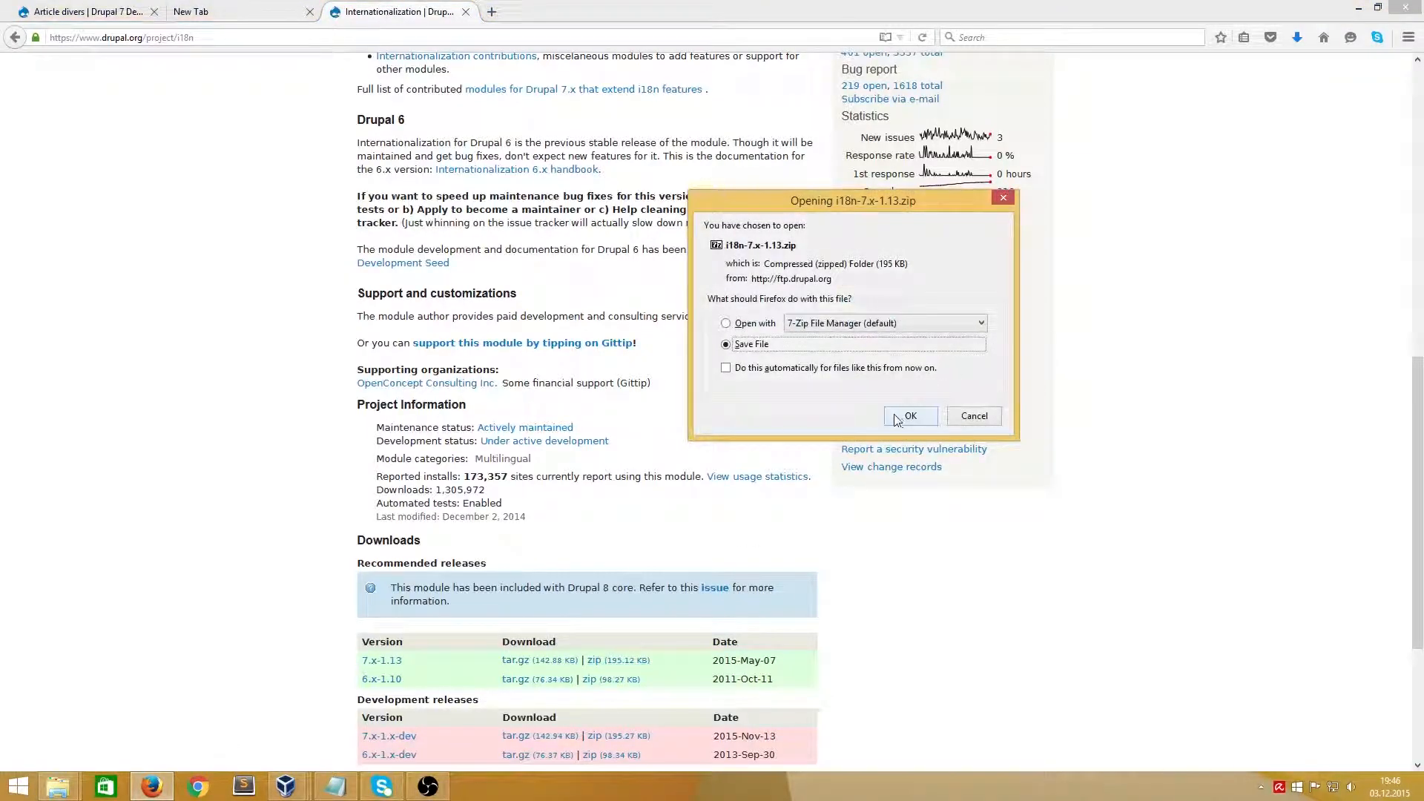
left_click(910, 416)
- Open the page of the required Variable module and save the zip of its recommended release 7.x-2.5
scroll(260, 436, "up", 3)
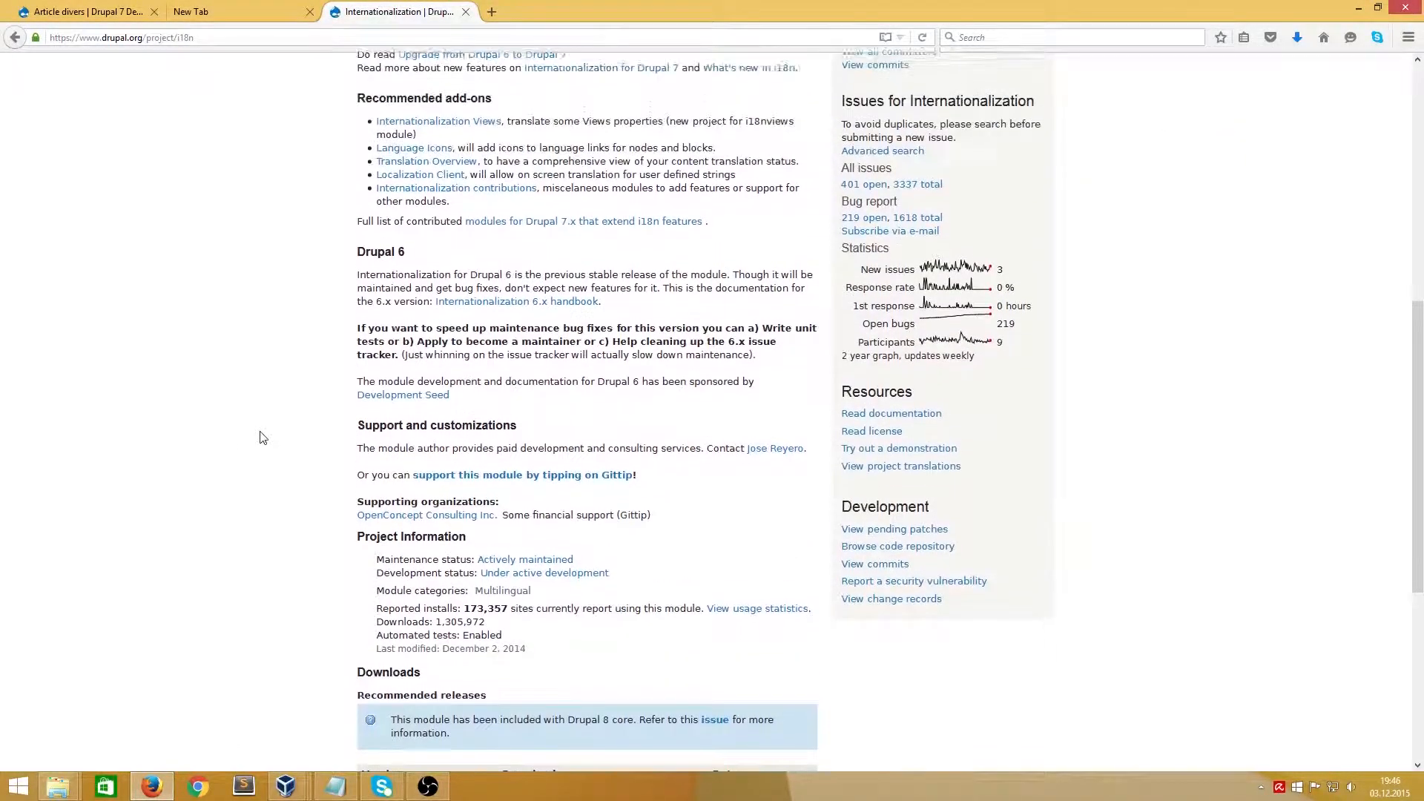
scroll(260, 436, "up", 9)
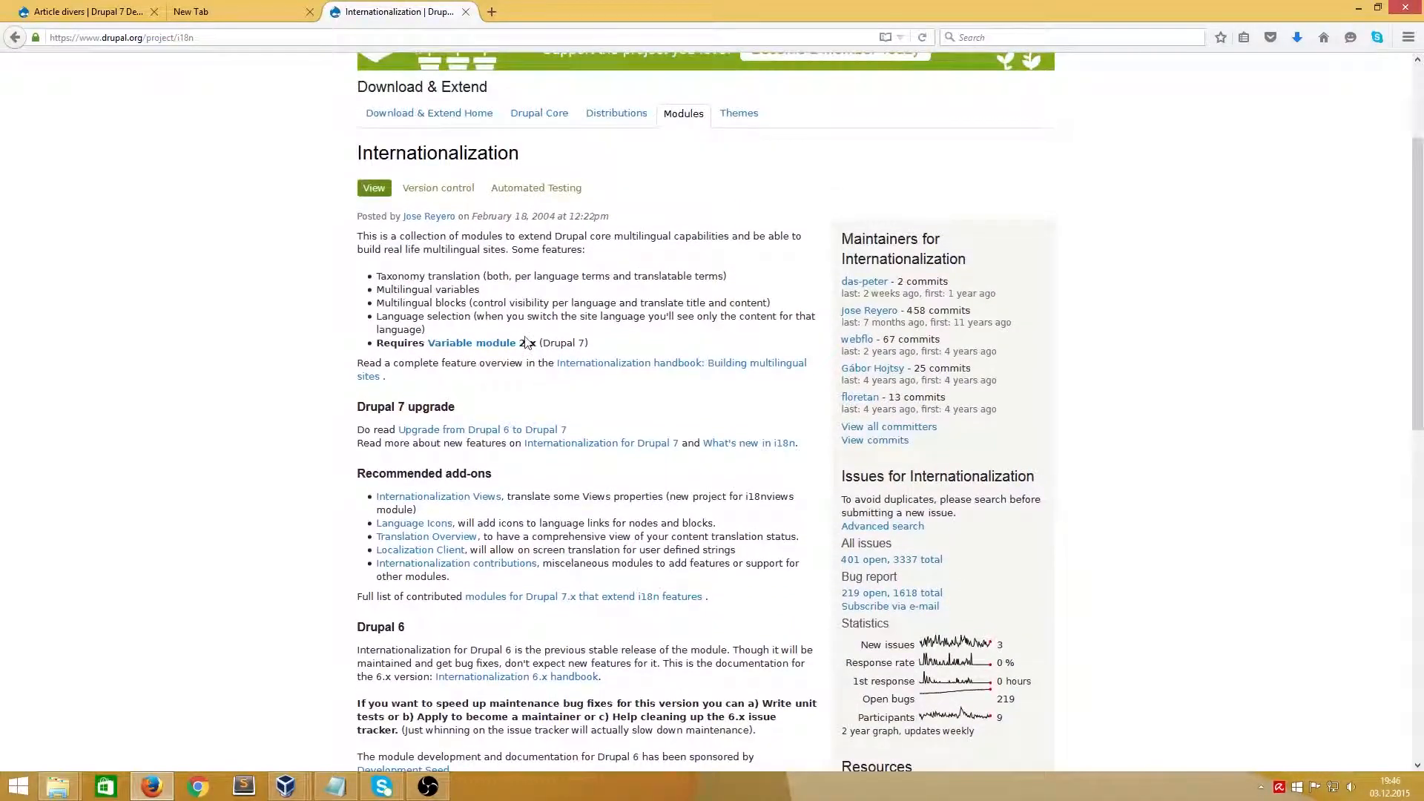
left_click(495, 346)
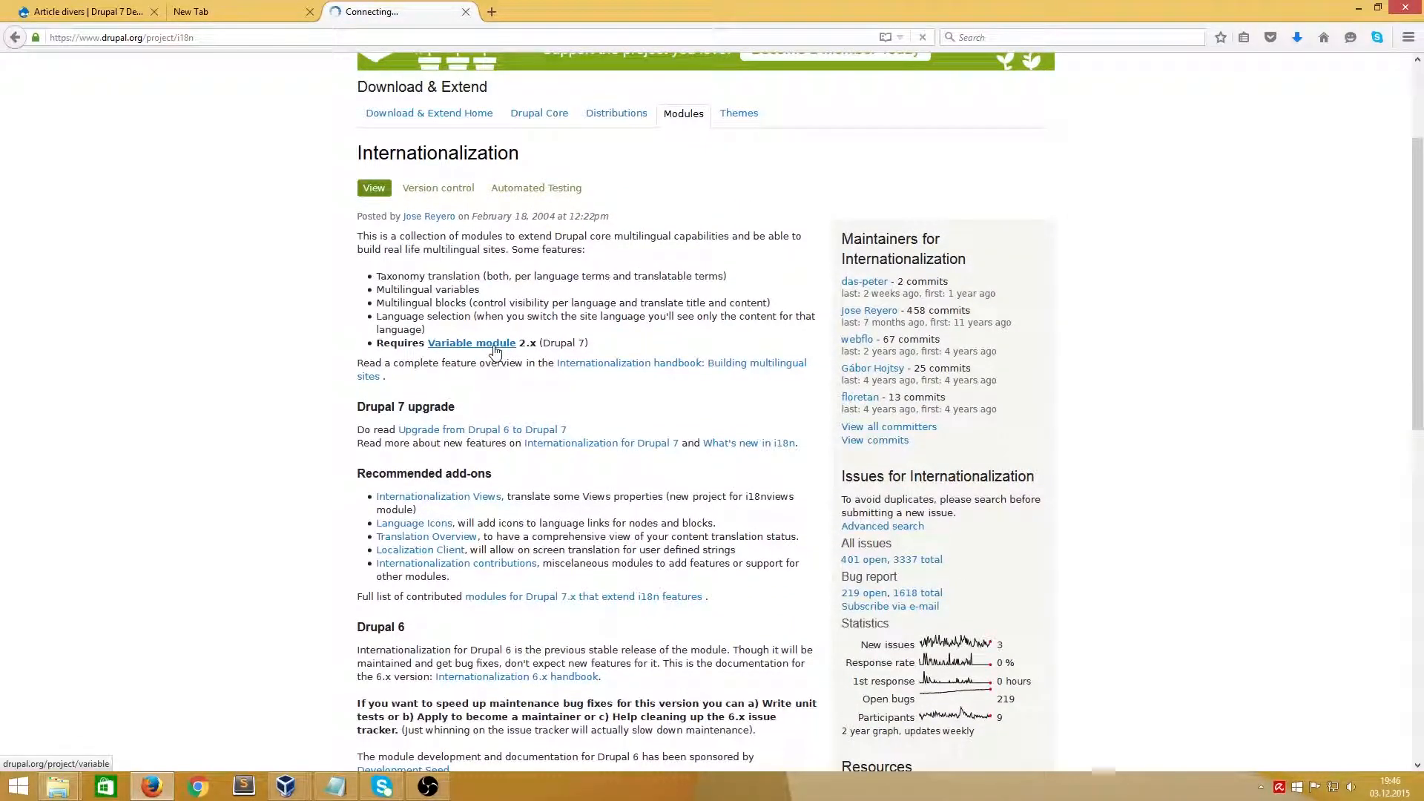
scroll(601, 471, "down", 15)
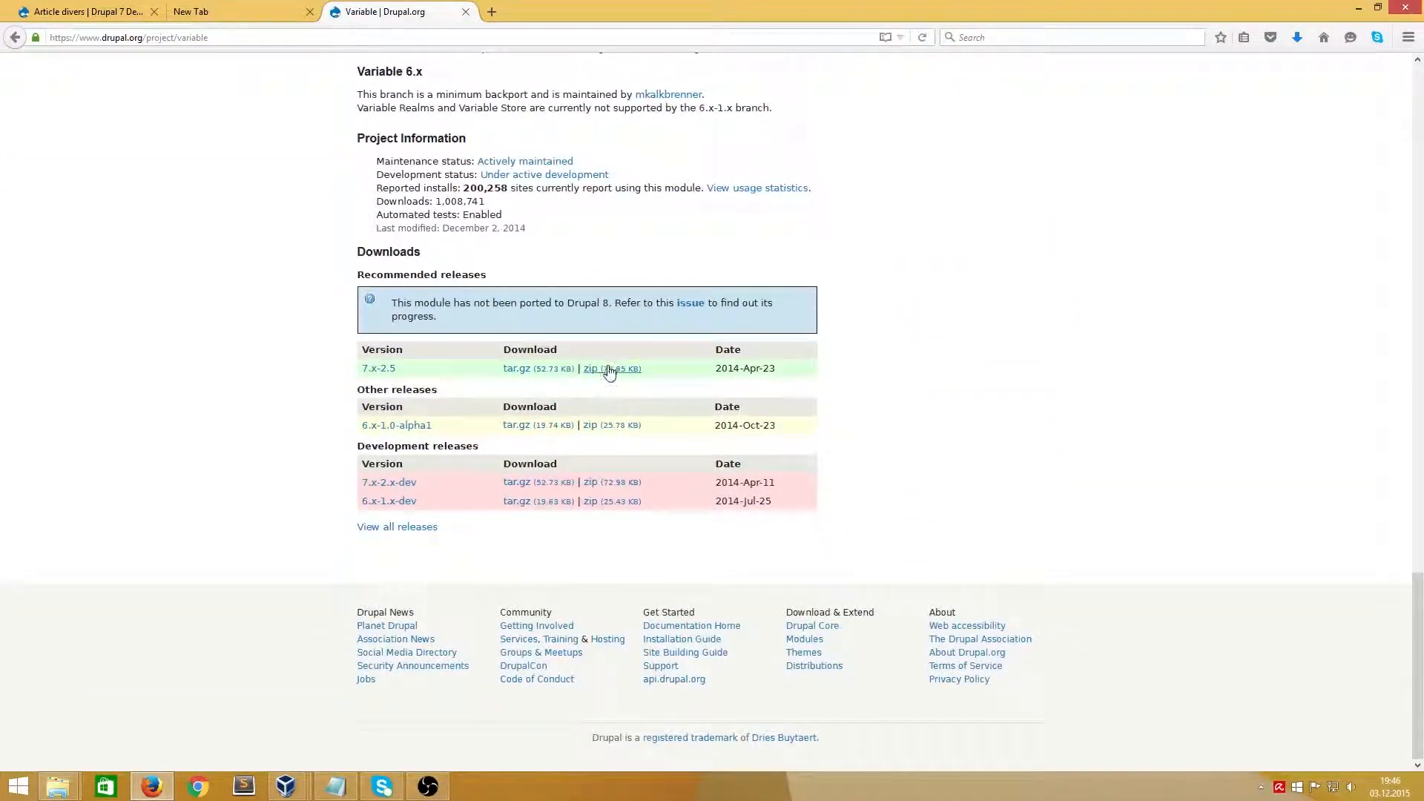
left_click(608, 369)
left_click(909, 414)
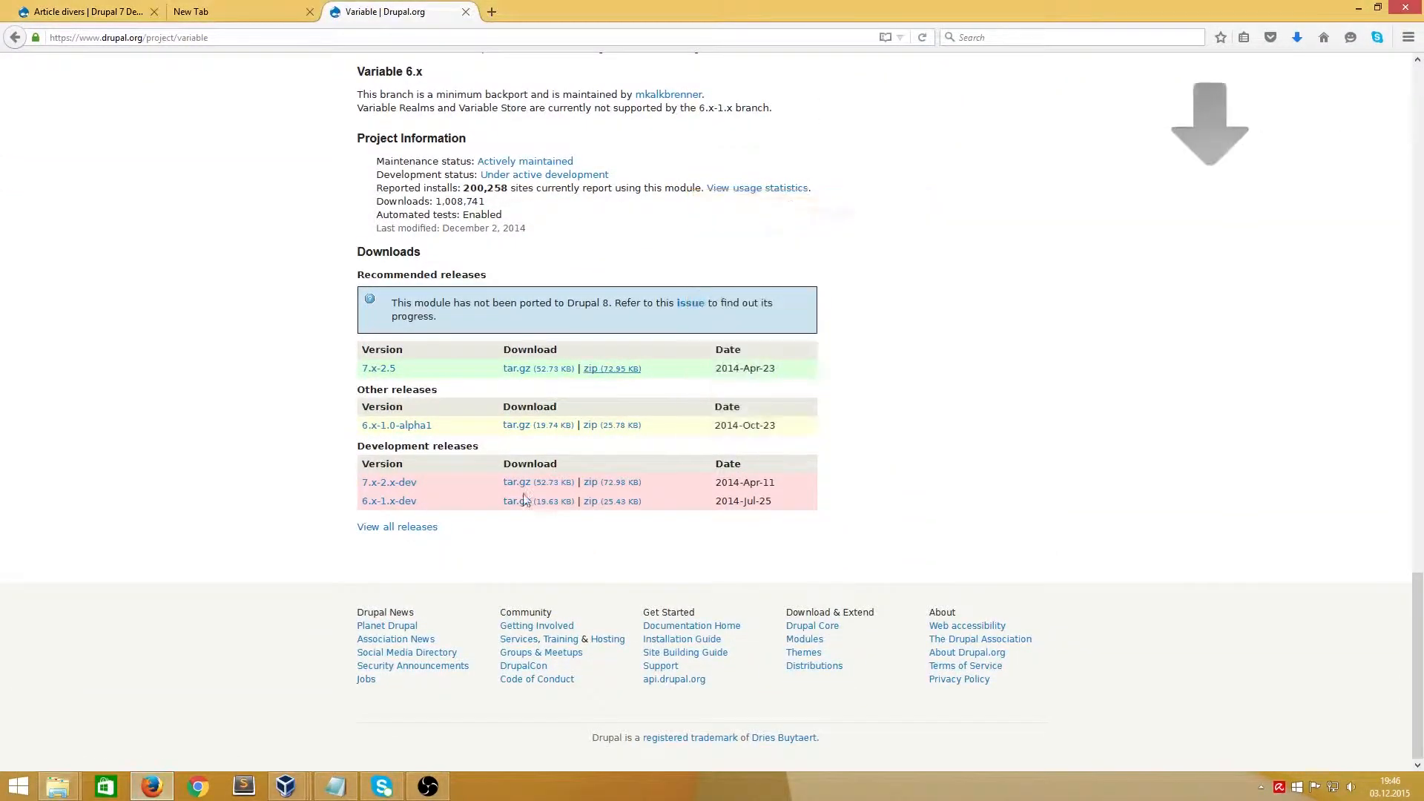
- Switch to File Explorer's Téléchargements folder and open the i18n-7.x-1.13.zip archive in 7-Zip
mouse_move(60, 786)
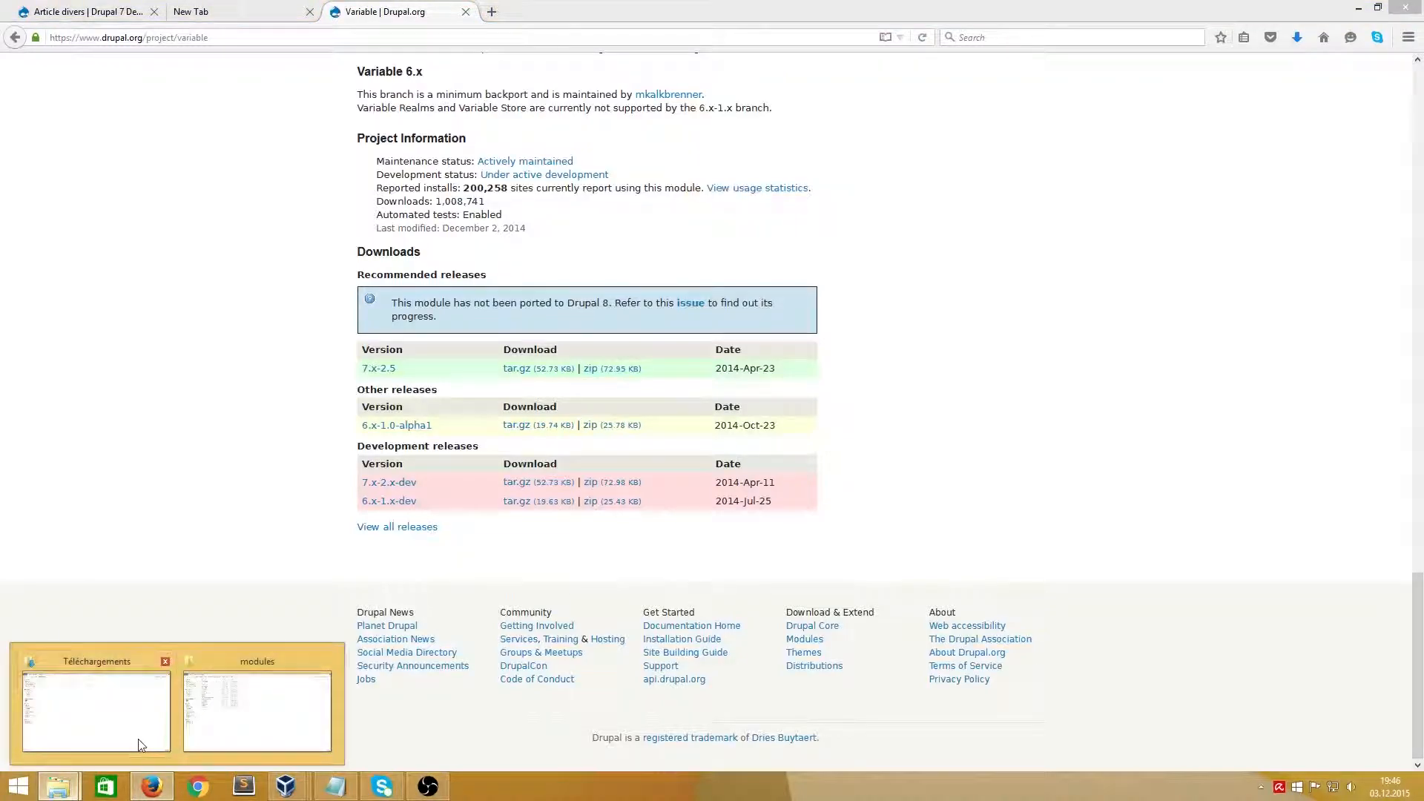
left_click(143, 744)
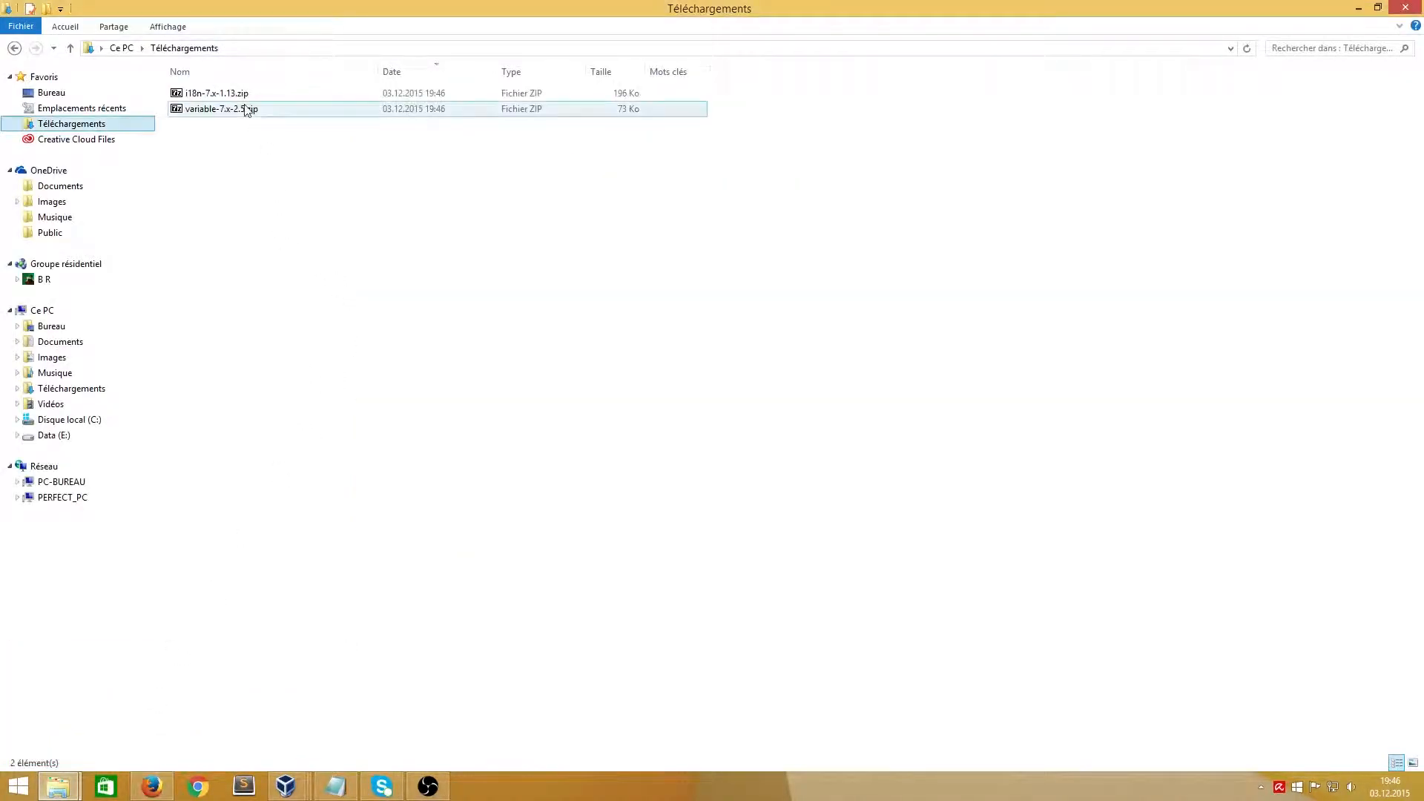
double_click(238, 95)
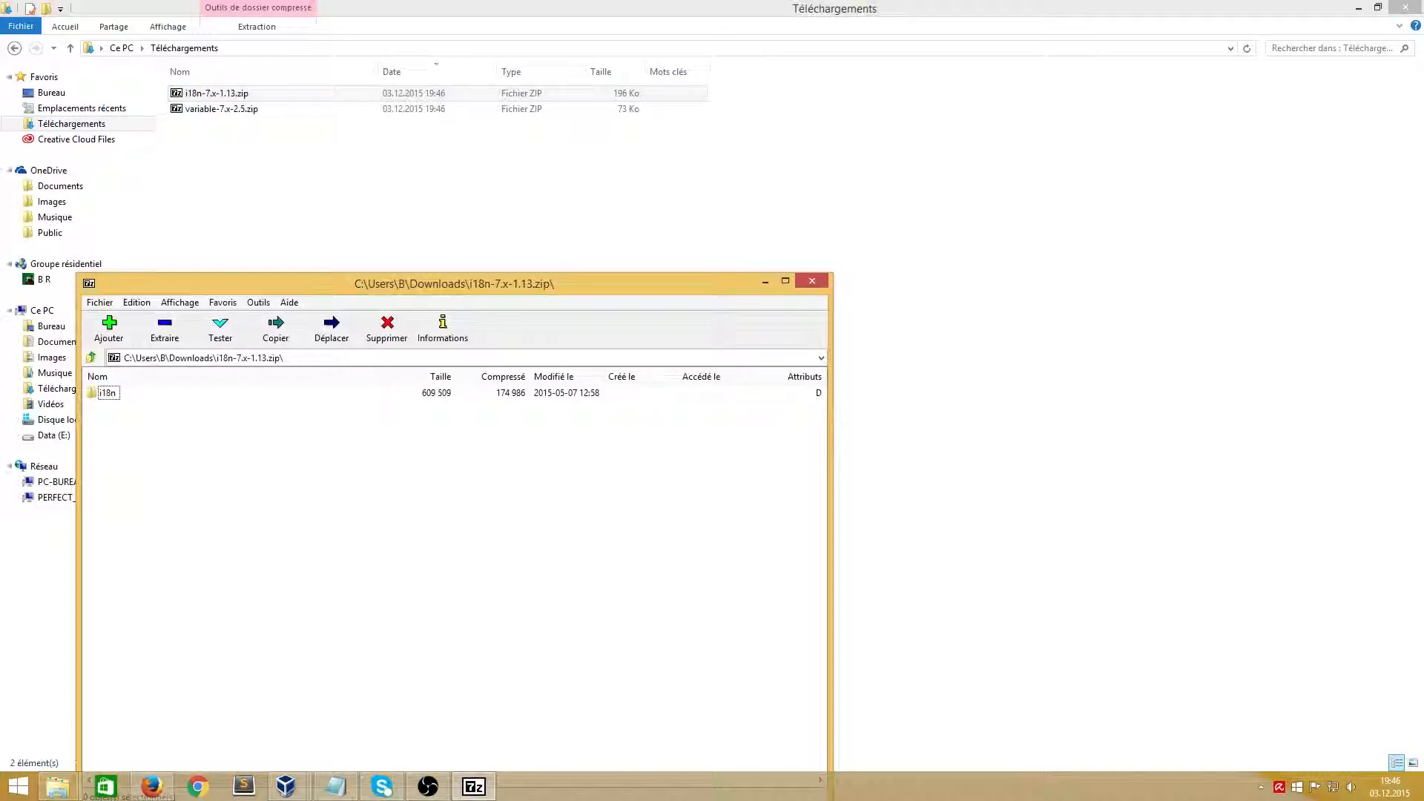
- In the File Explorer window showing the site's modules, go to Téléchargements and extract i18n-7.x-1.13.zip there with 7-Zip
mouse_move(58, 786)
left_click(221, 732)
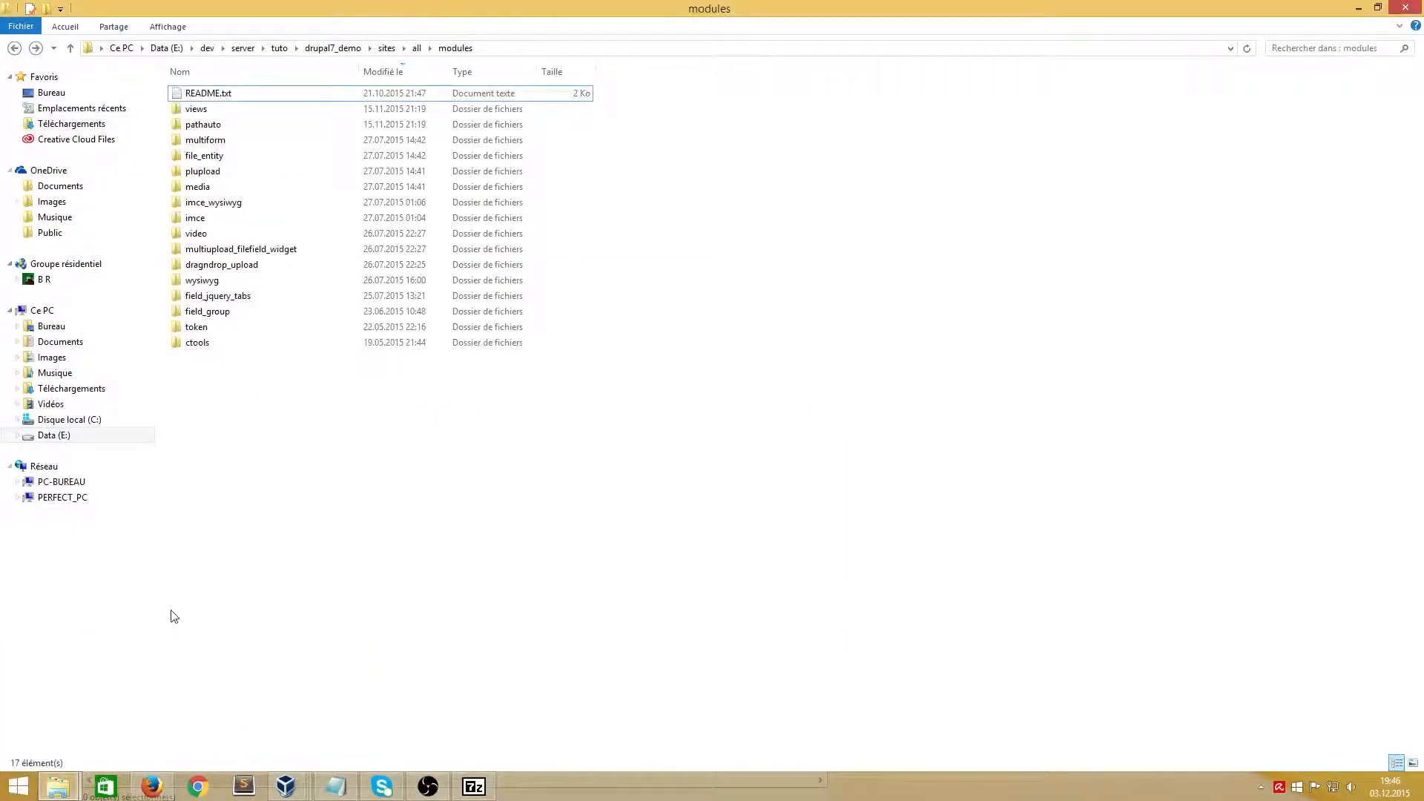
left_click(83, 125)
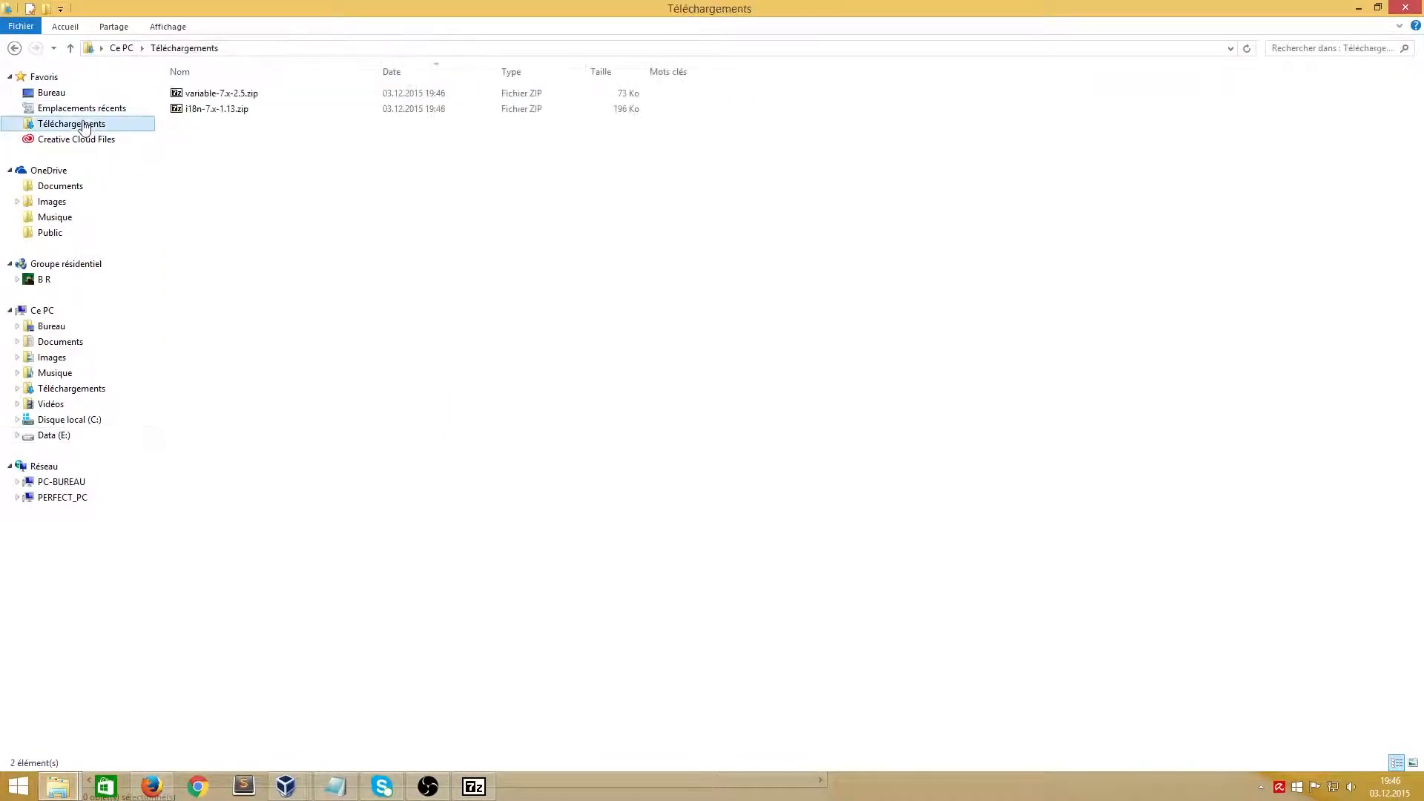
right_click(198, 110)
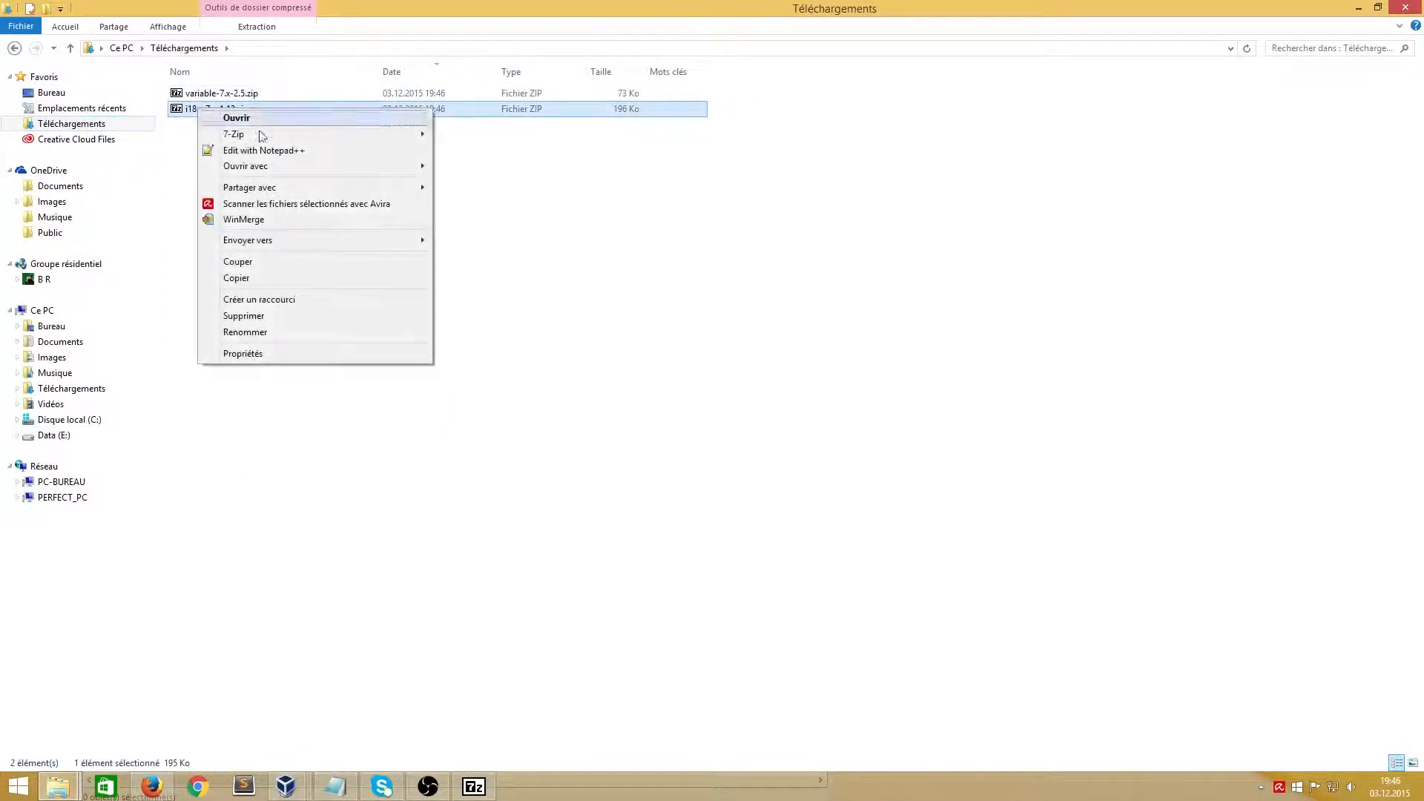
mouse_move(306, 171)
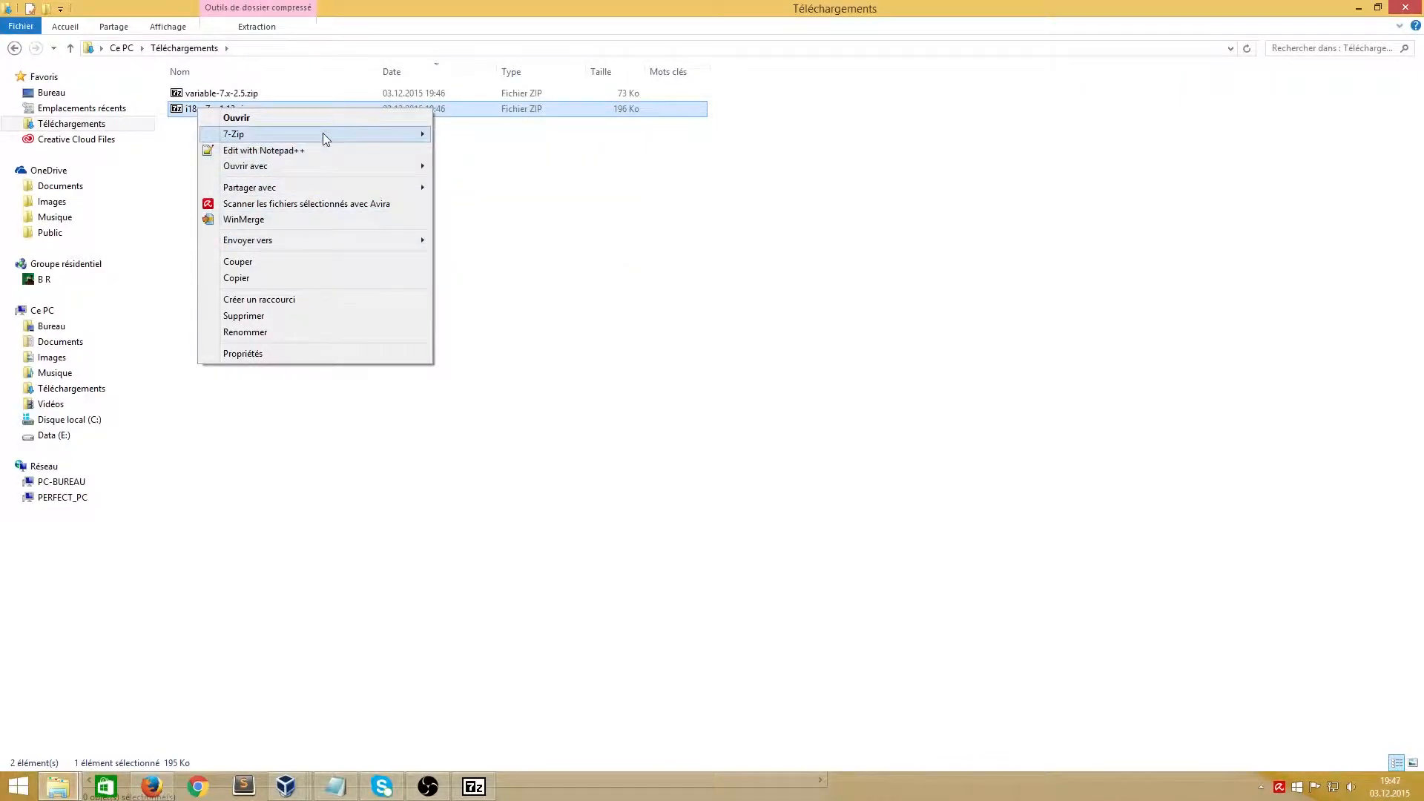
mouse_move(323, 133)
left_click(519, 164)
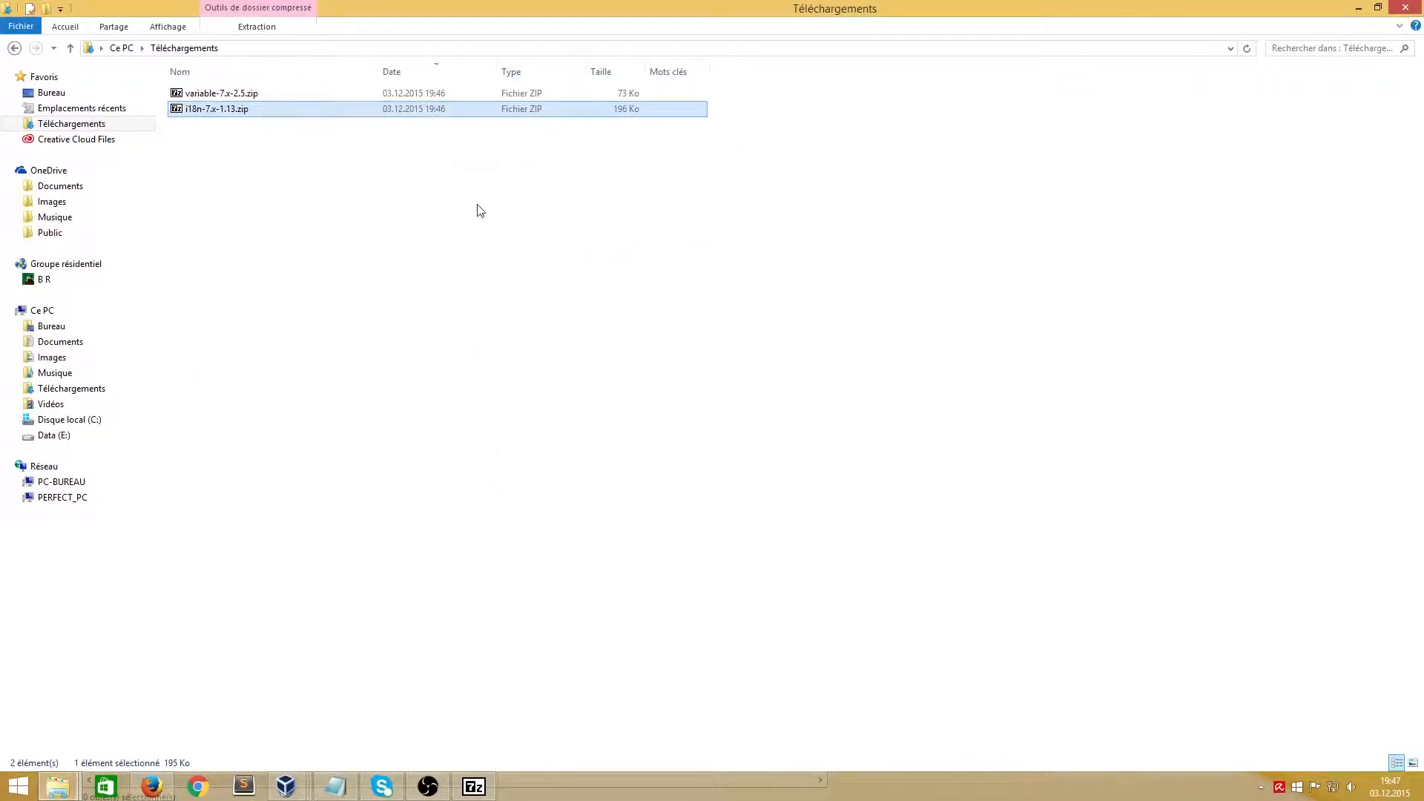
- Move the extracted i18n folder from Téléchargements into the site's drupal7_demo/sites/all/modules folder
left_click(228, 127)
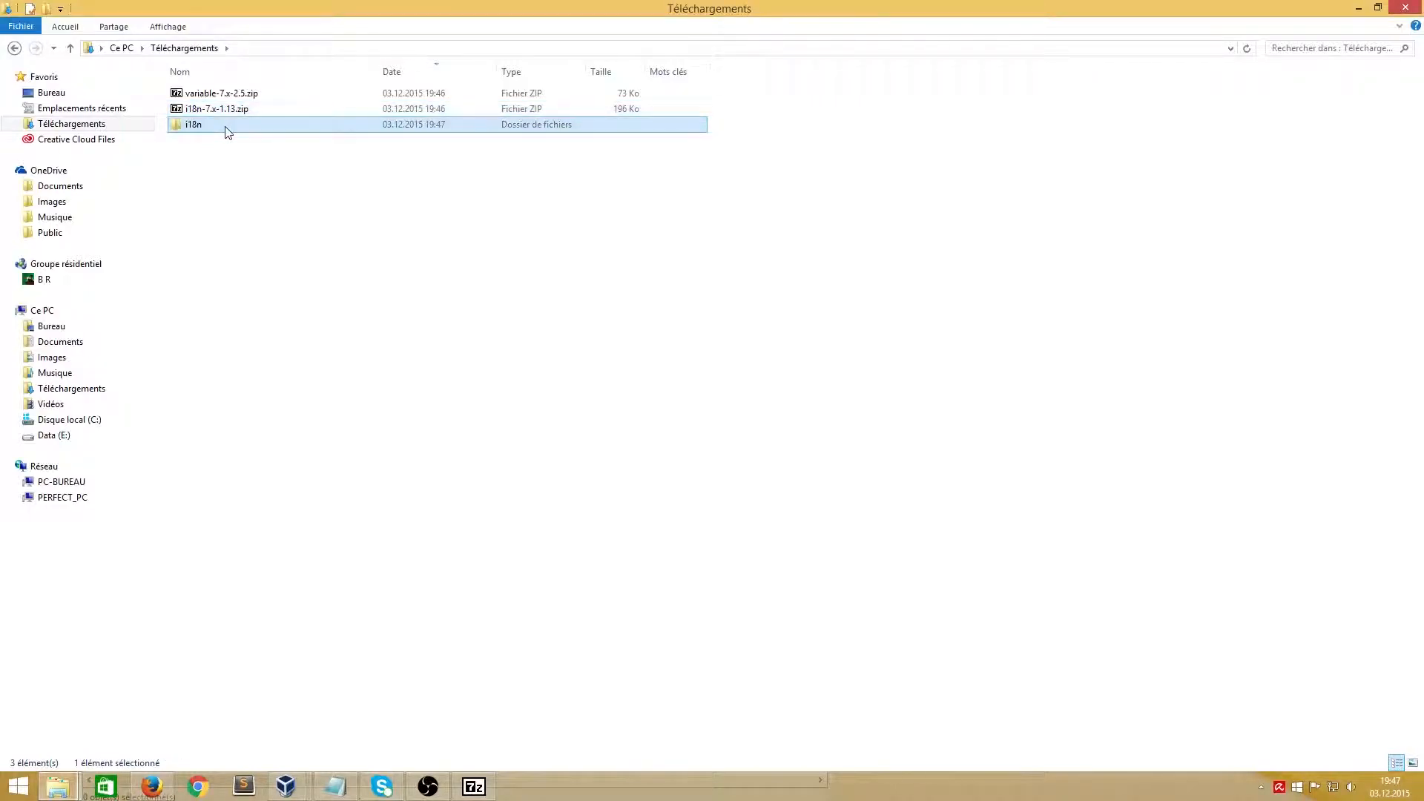
left_click(57, 795)
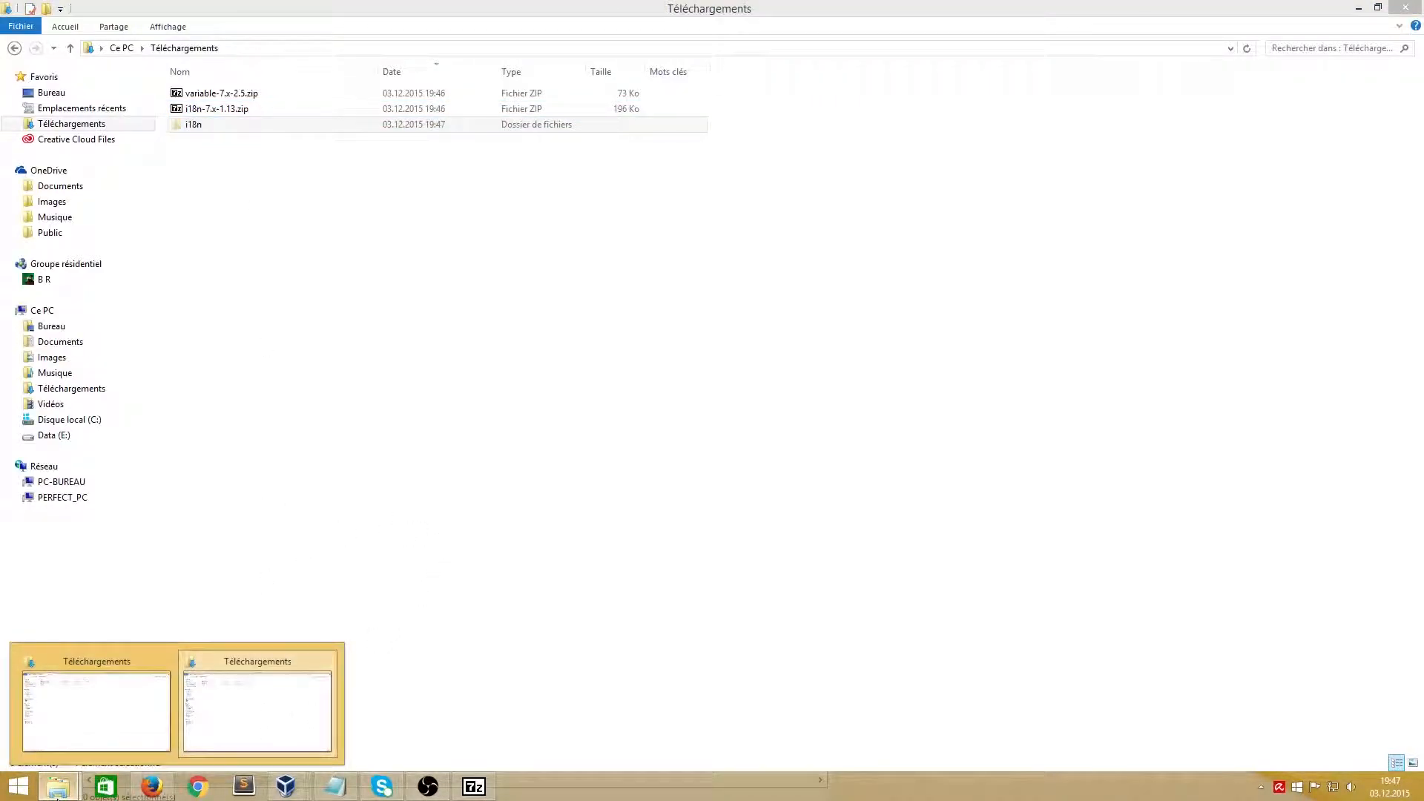
left_click(121, 718)
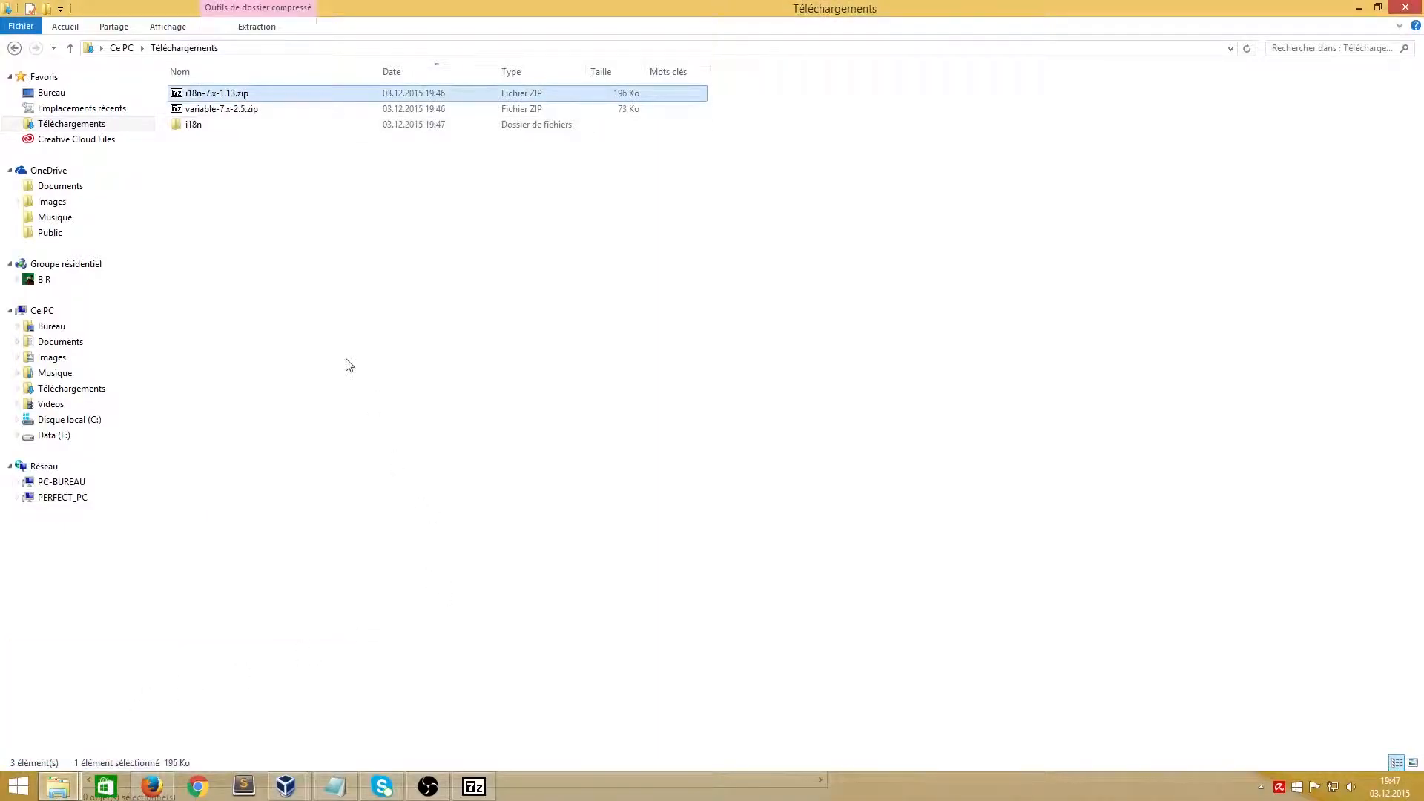
left_click(70, 793)
left_click(220, 697)
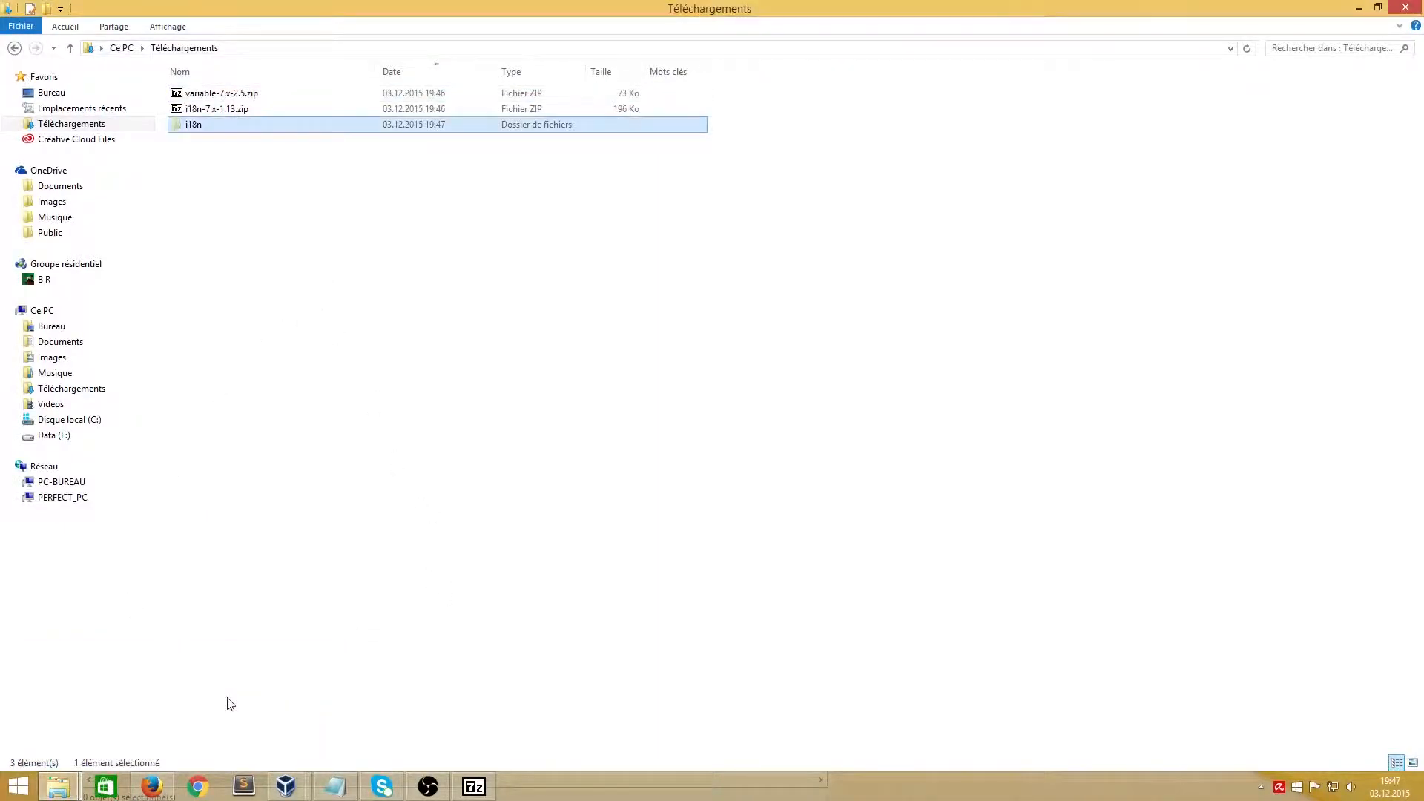
left_click(14, 48)
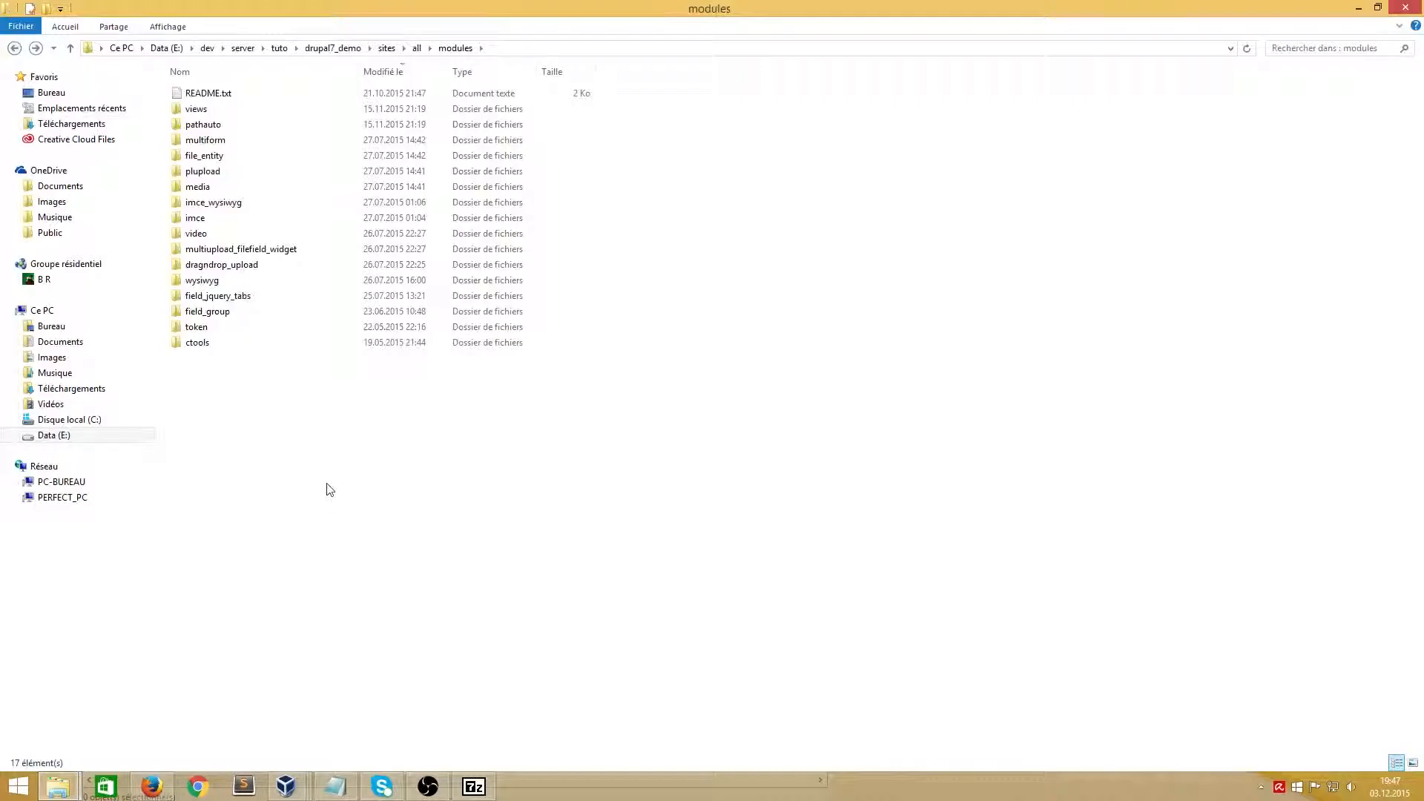
left_click(386, 48)
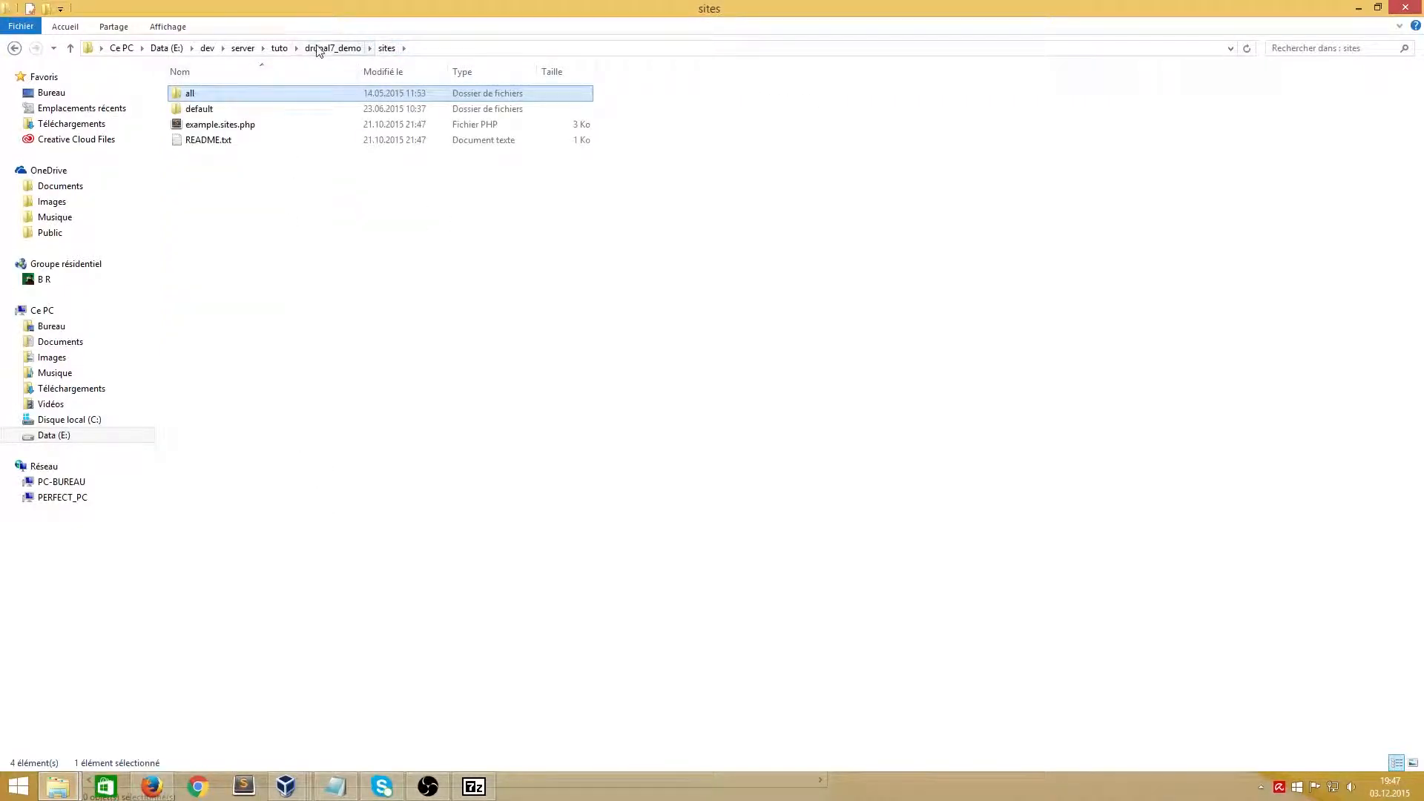
left_click(347, 49)
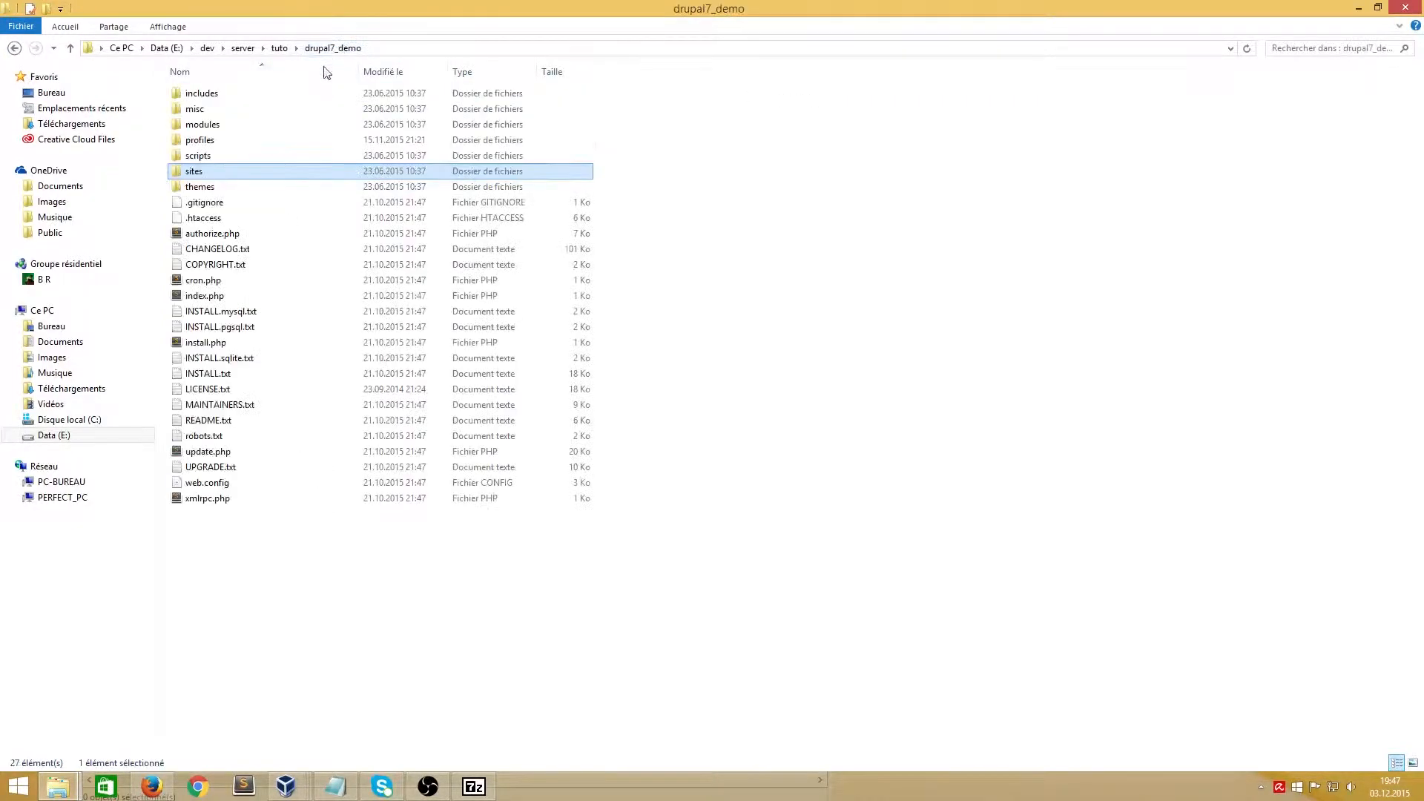
double_click(212, 173)
left_click(211, 94)
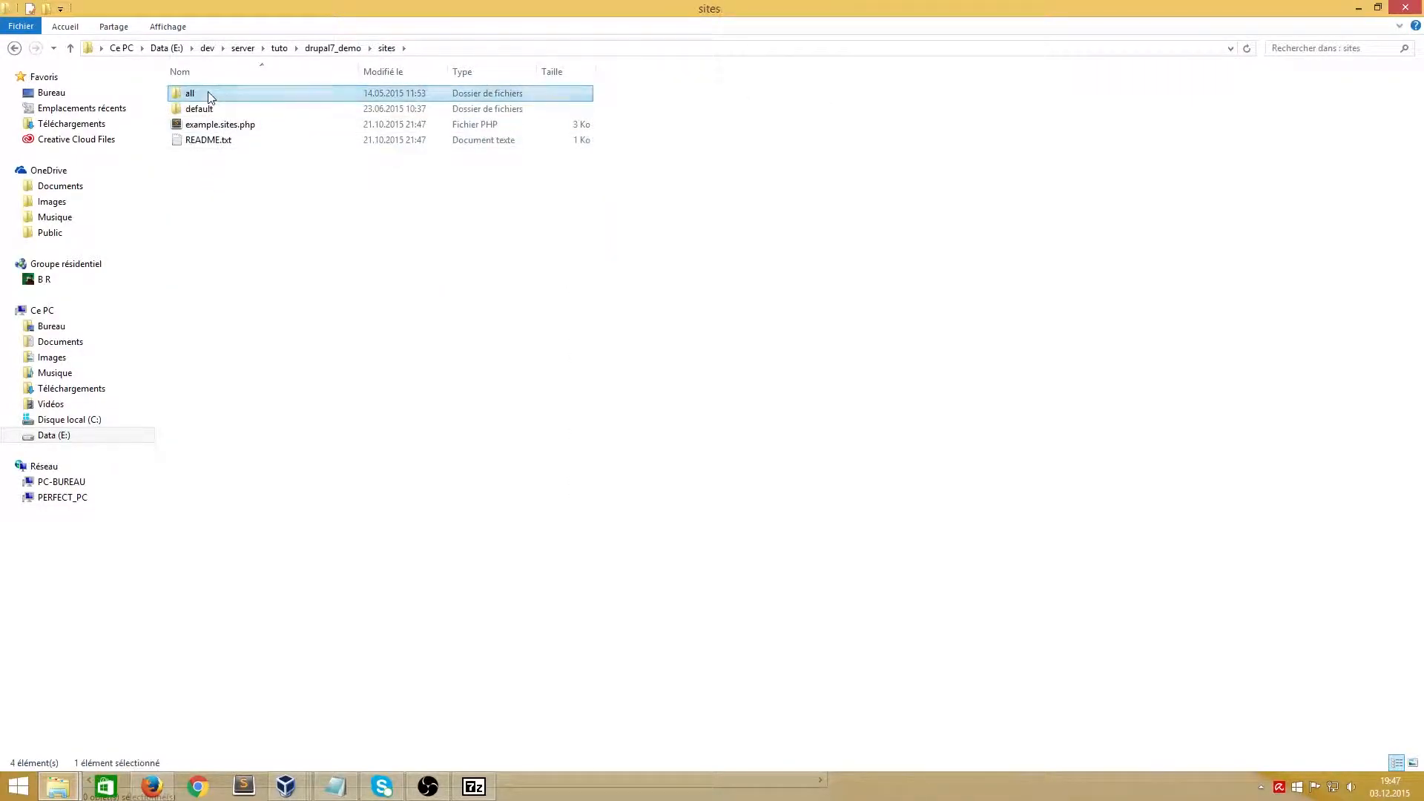
double_click(210, 95)
double_click(221, 111)
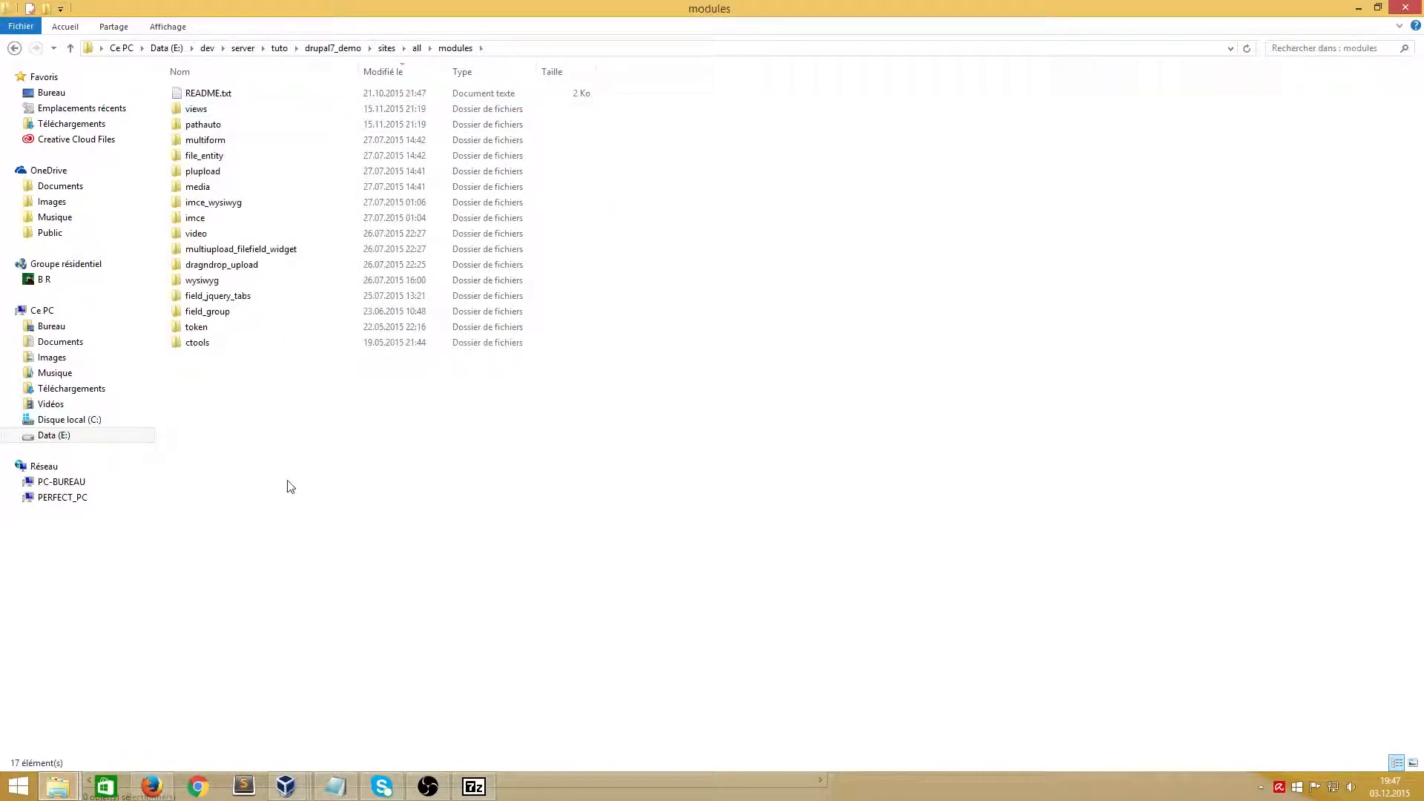
- Return to Téléchargements and extract variable-7.x-2.5.zip there with 7-Zip
left_click(49, 125)
left_click(232, 97)
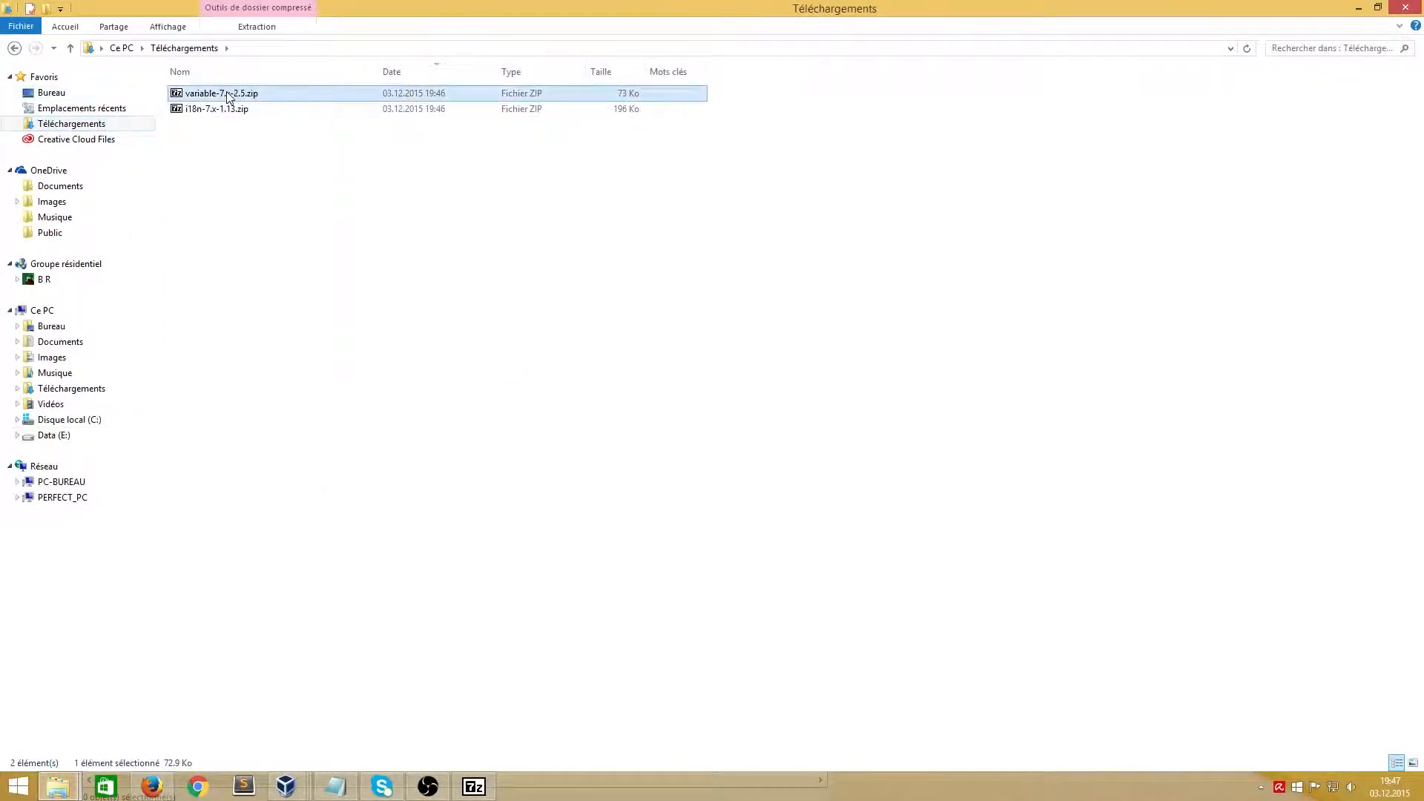
right_click(232, 96)
mouse_move(305, 117)
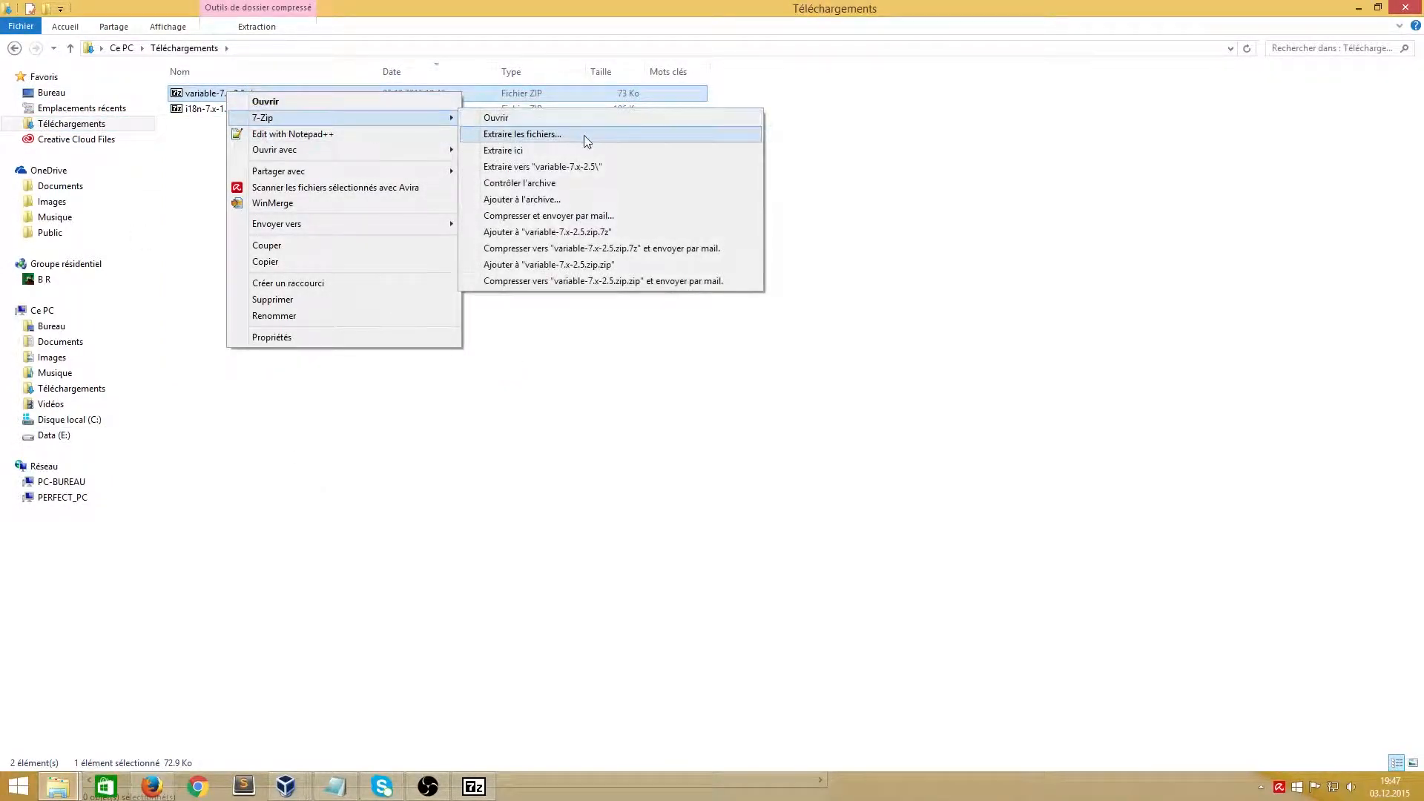
left_click(540, 150)
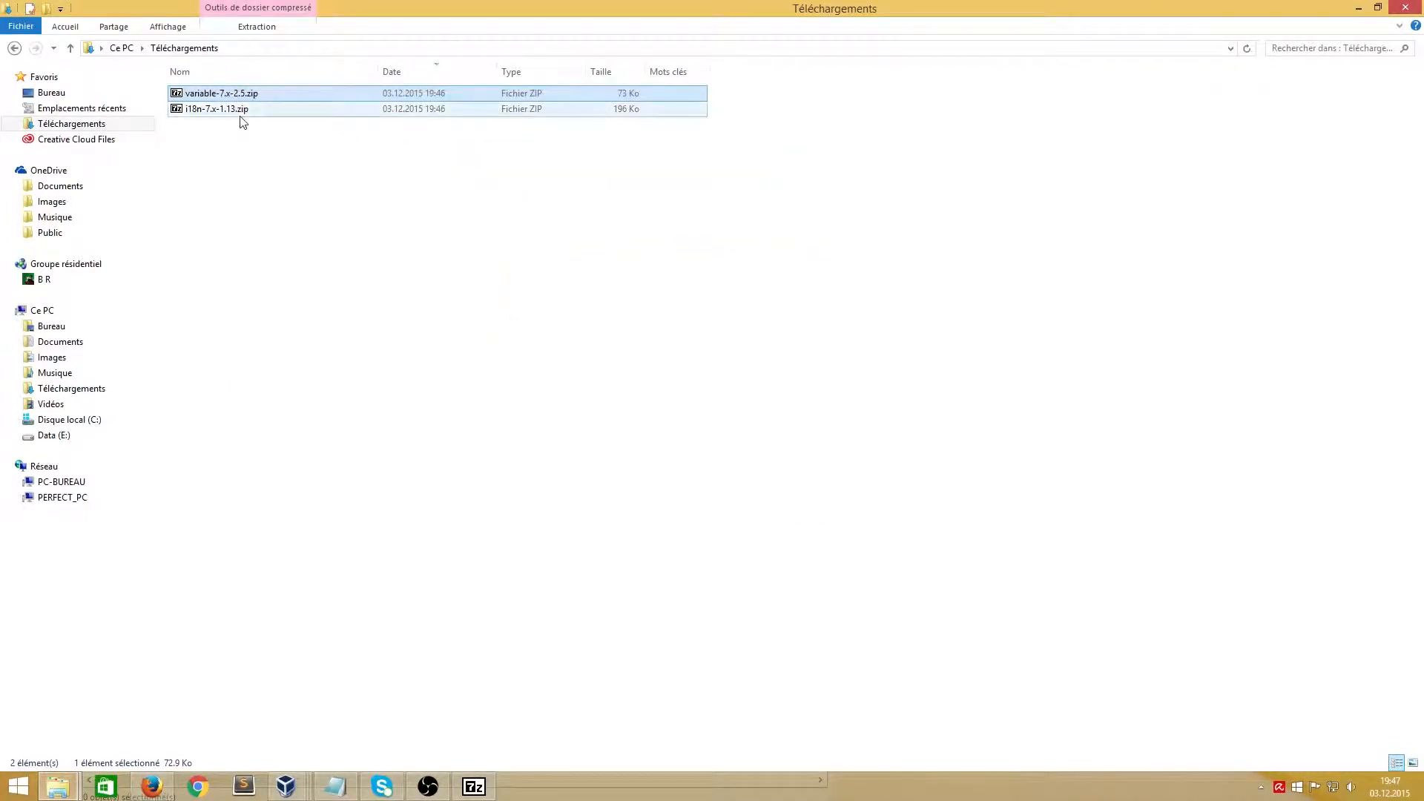
- Move the extracted variable folder from Téléchargements into the site's drupal7_demo/sites/all/modules folder
left_click(212, 129)
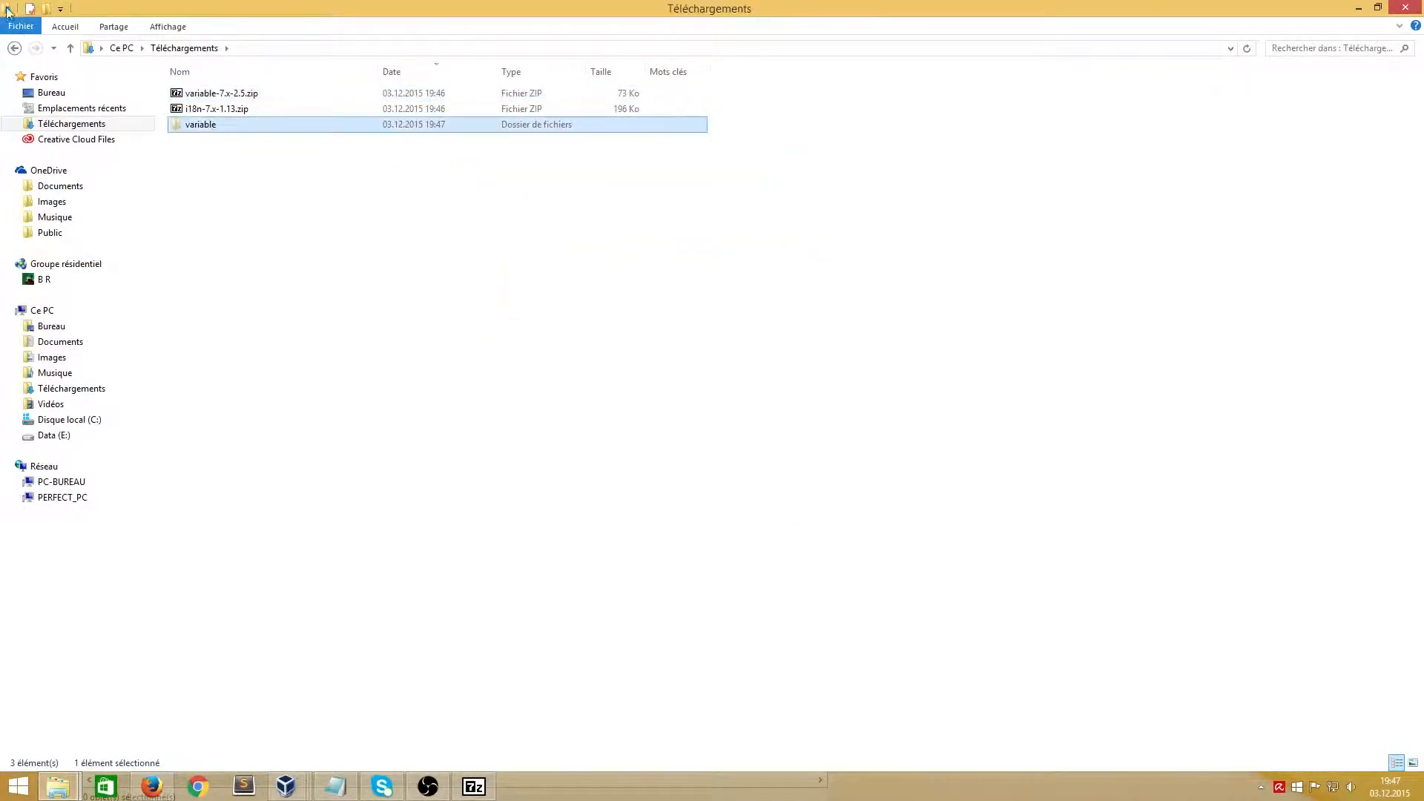
left_click(14, 49)
left_click(256, 421)
key("ctrl+v")
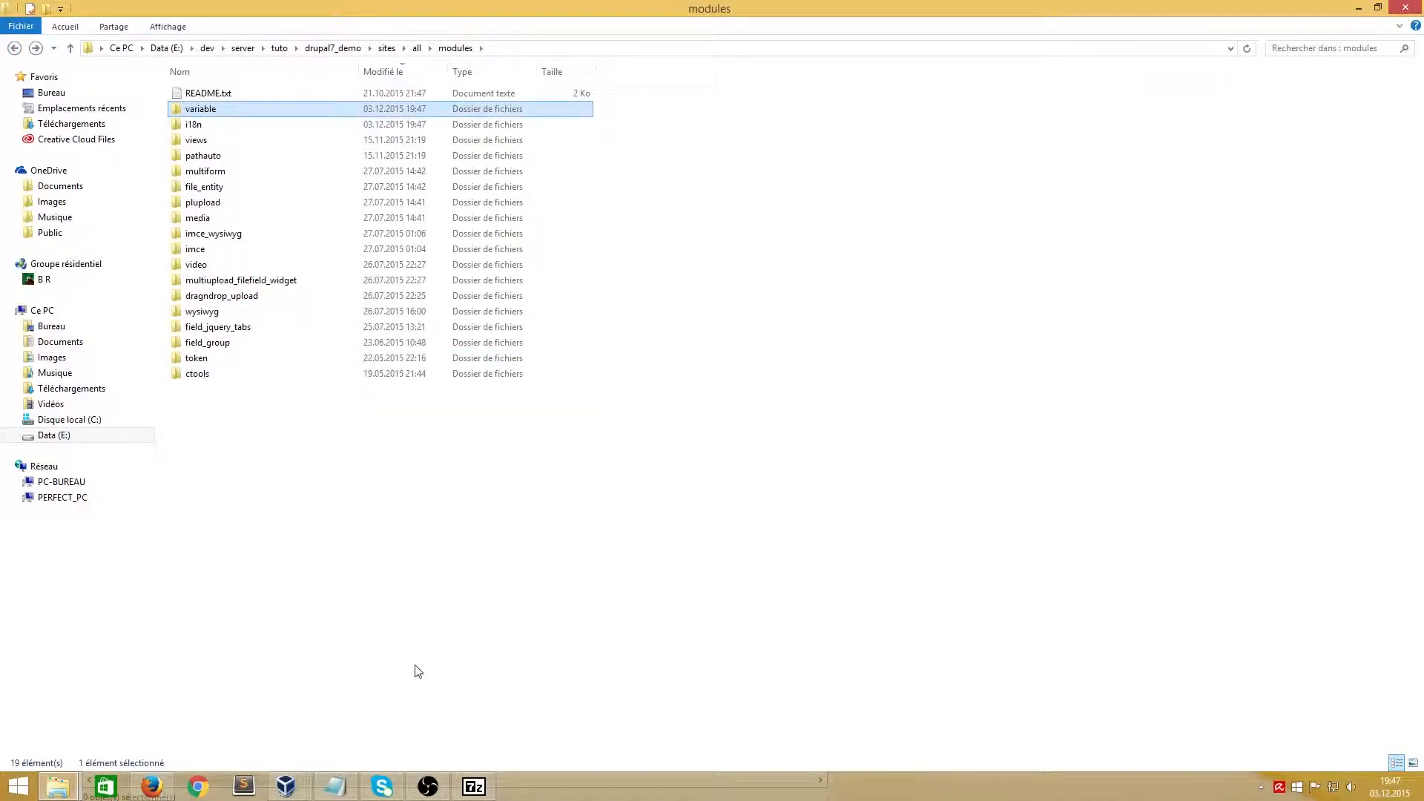
- Switch to Firefox and, on the Drupal 7 Demo site's Modules page, select Block languages and Internationalization under Multilingual – Internationalization
left_click(156, 786)
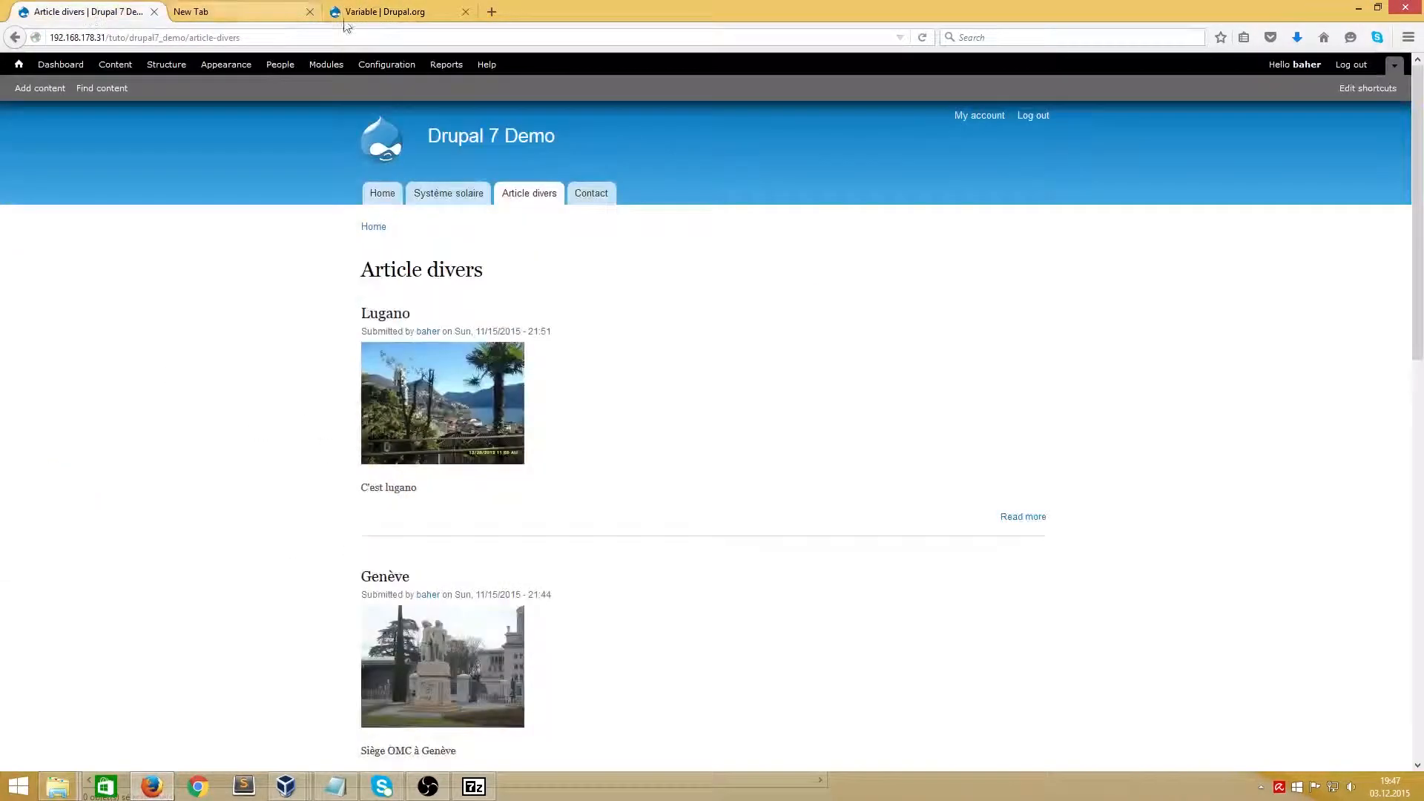
left_click(93, 12)
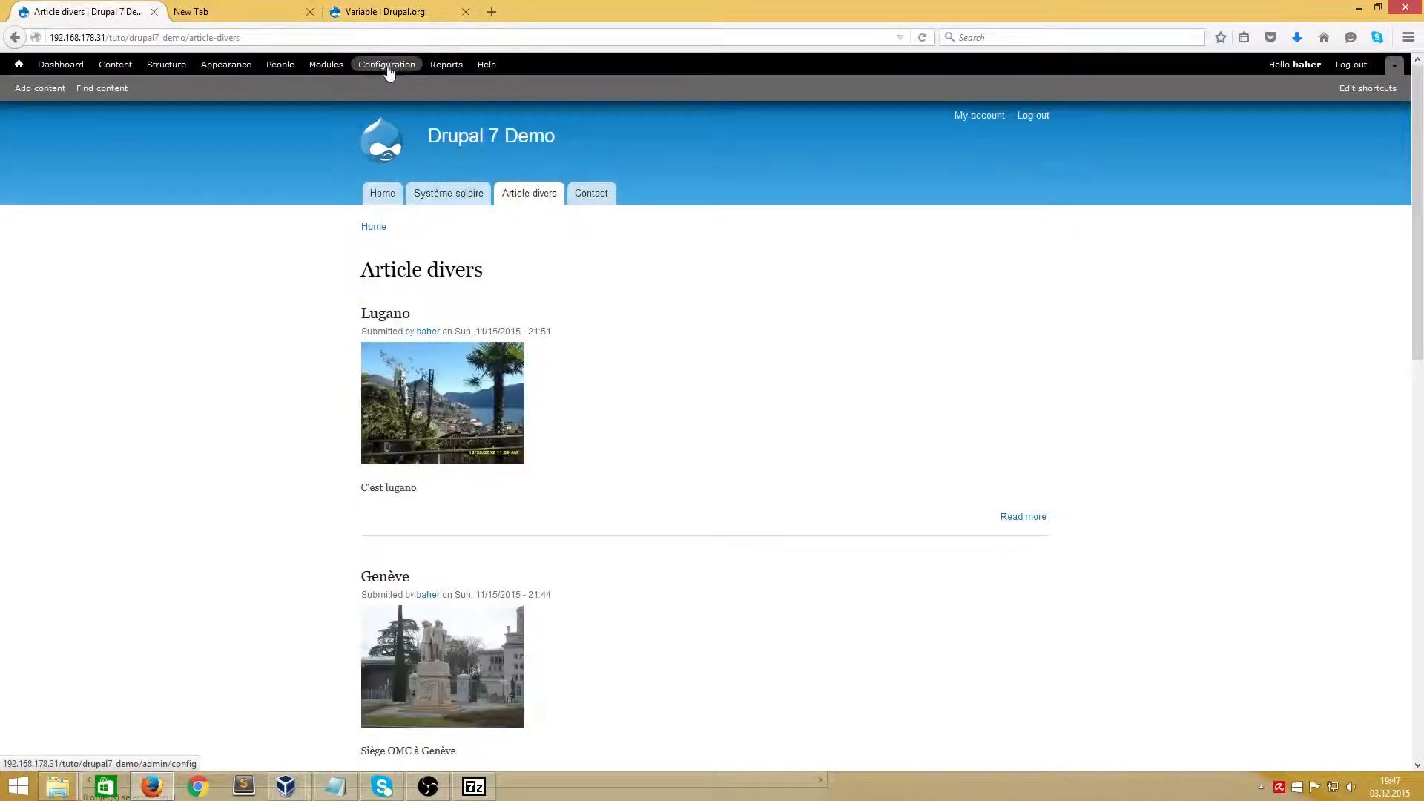
left_click(336, 67)
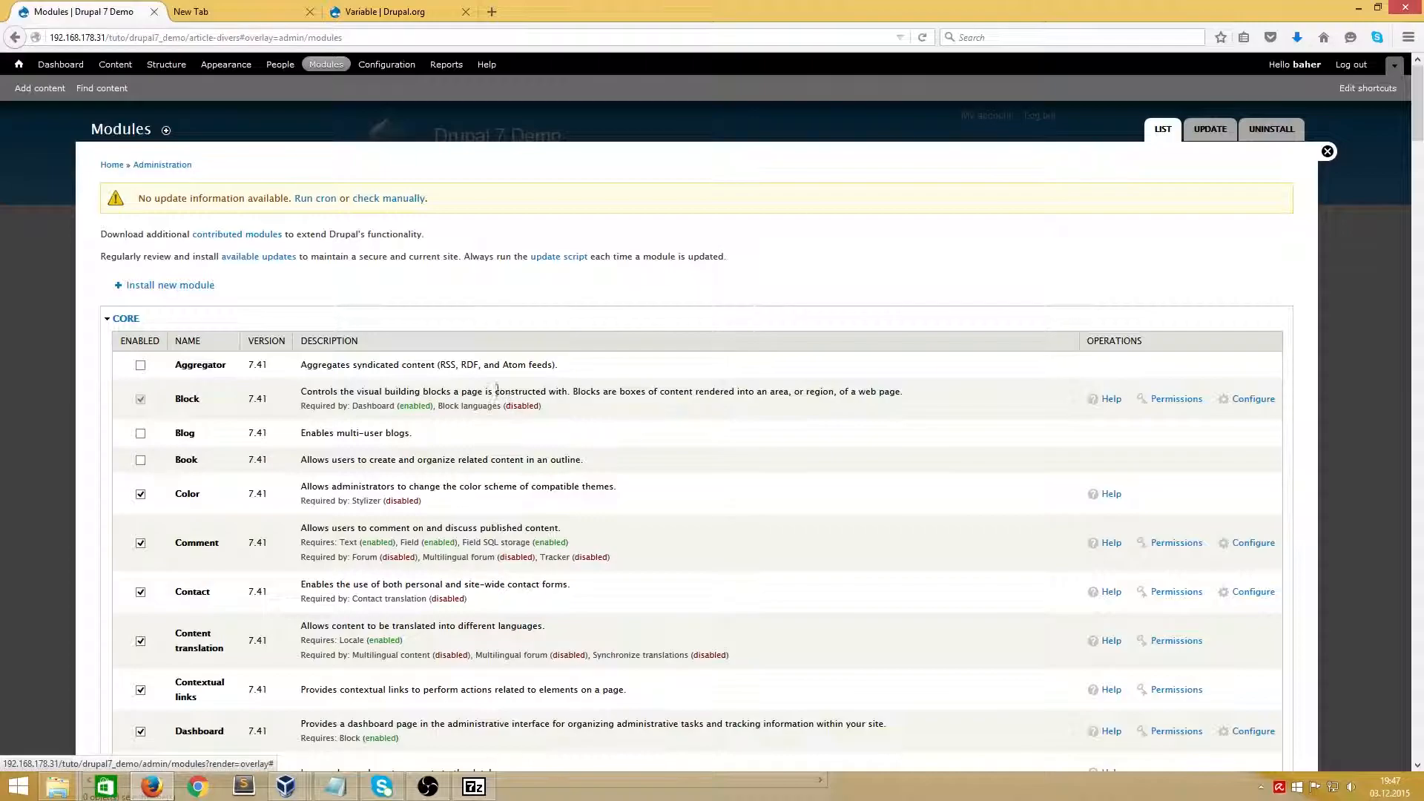
scroll(482, 385, "down", 2)
scroll(482, 385, "down", 15)
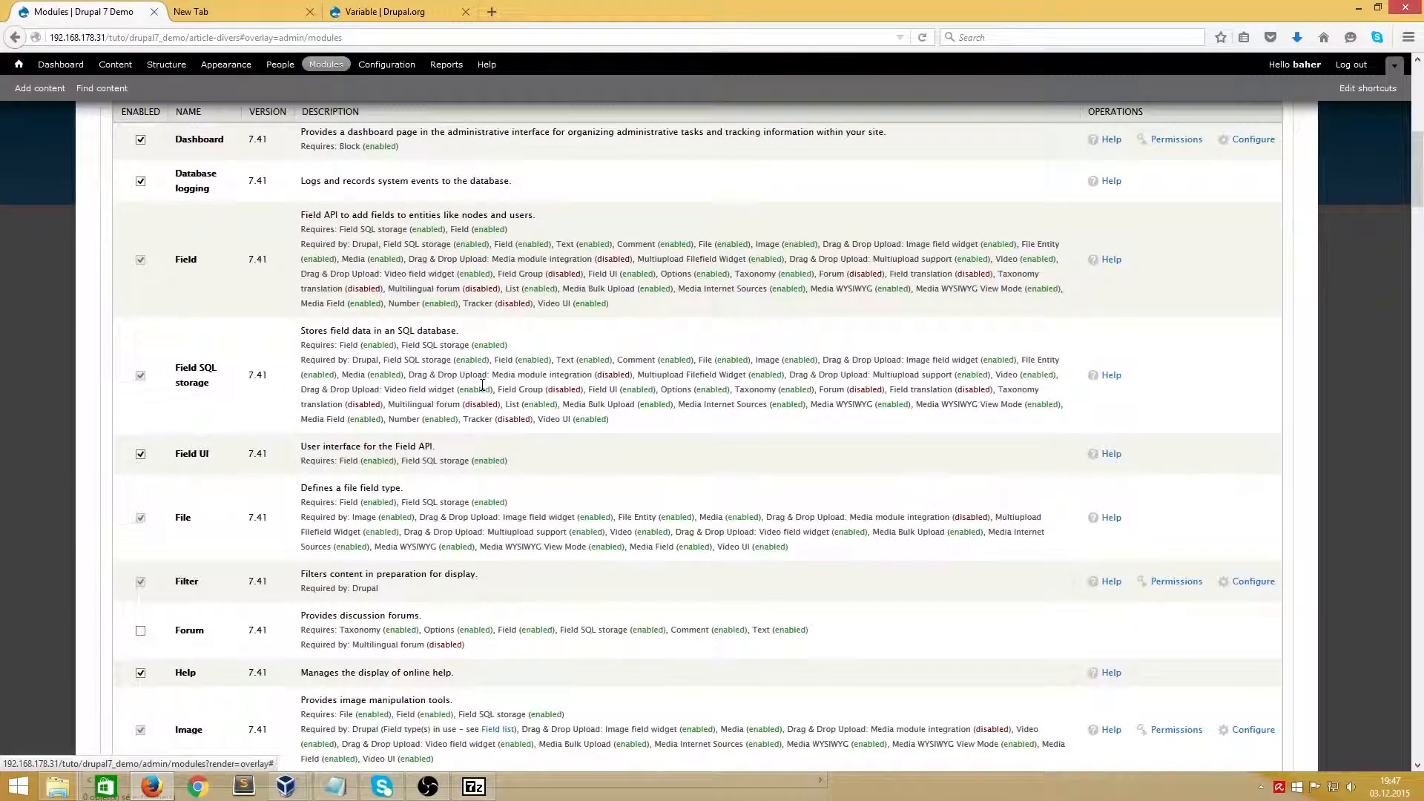
scroll(482, 385, "down", 12)
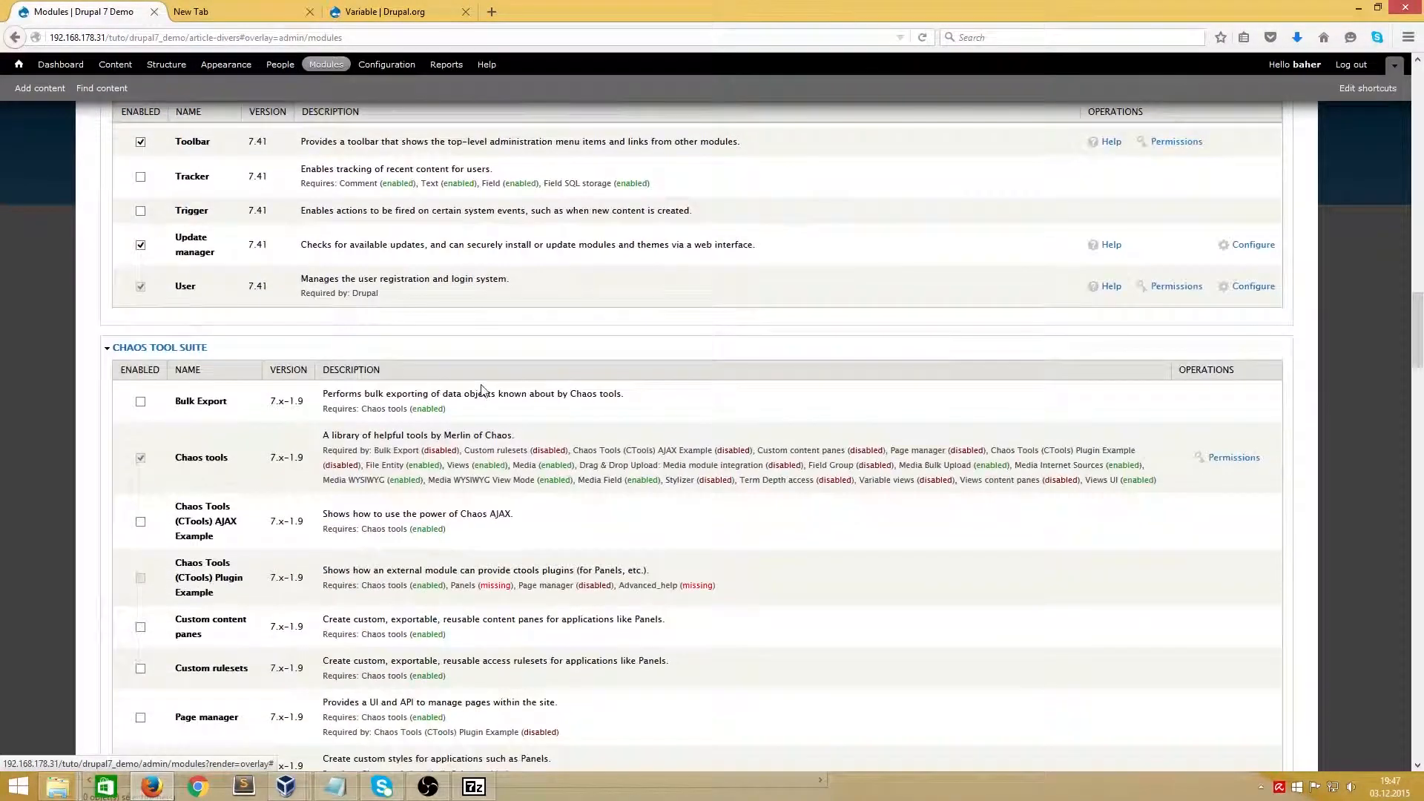
scroll(482, 385, "down", 15)
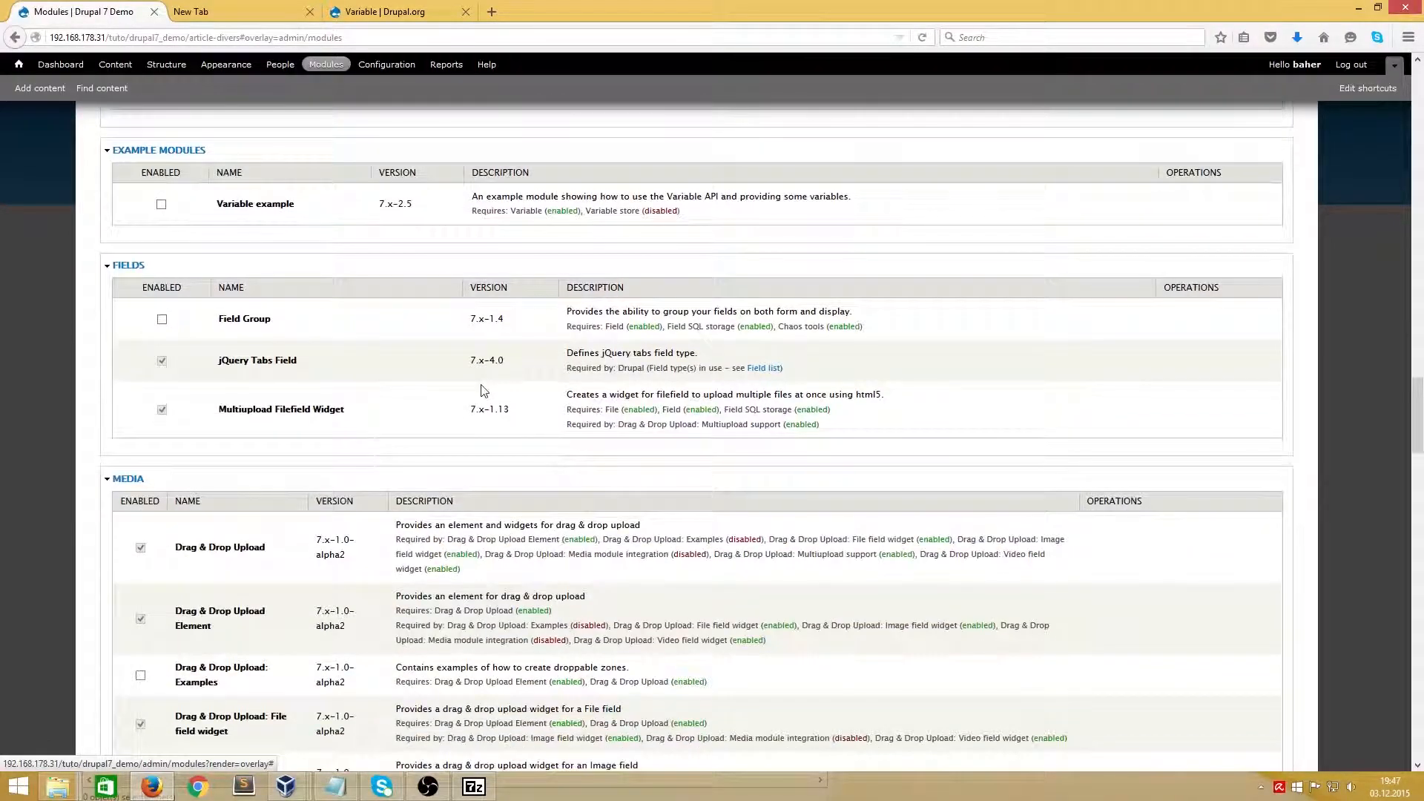
scroll(481, 386, "down", 12)
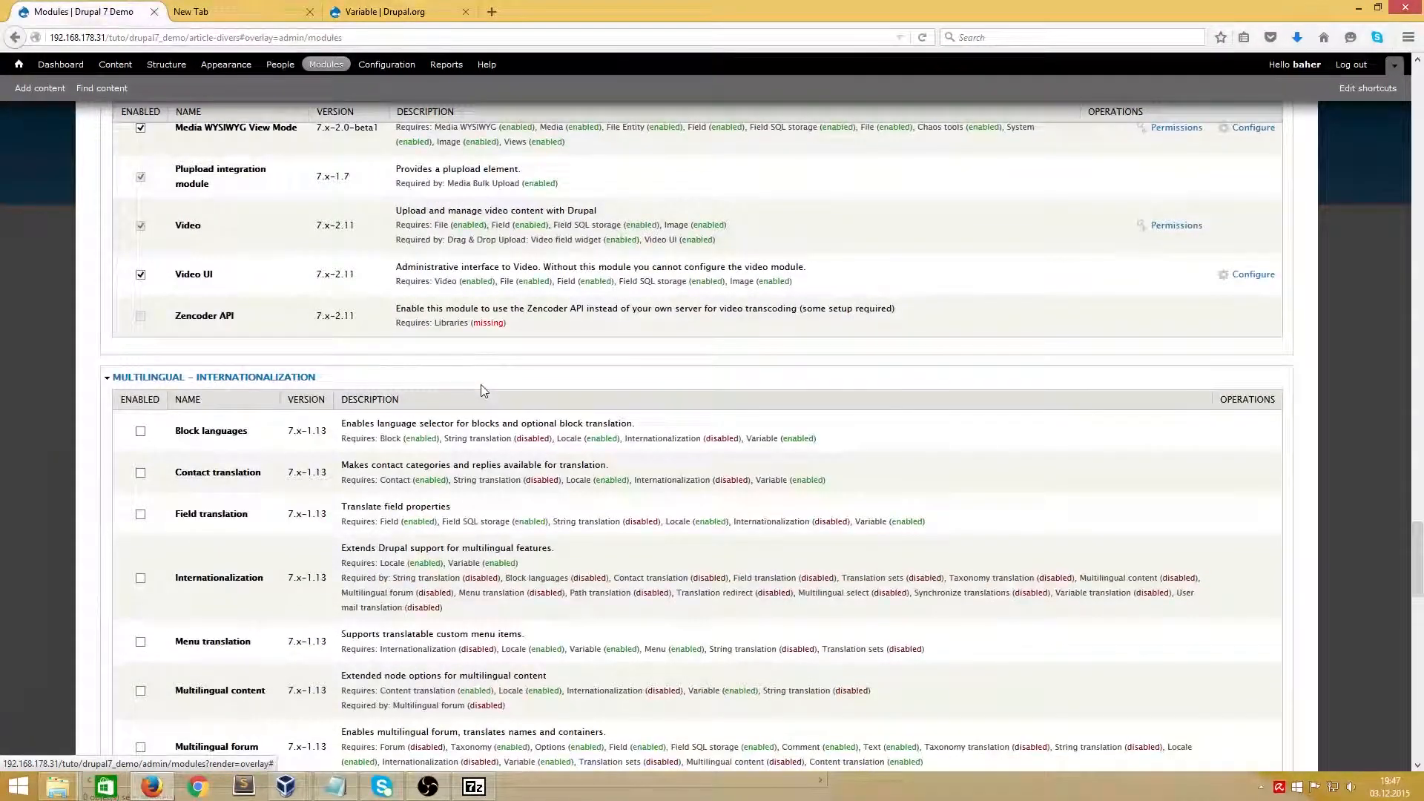
scroll(480, 386, "down", 2)
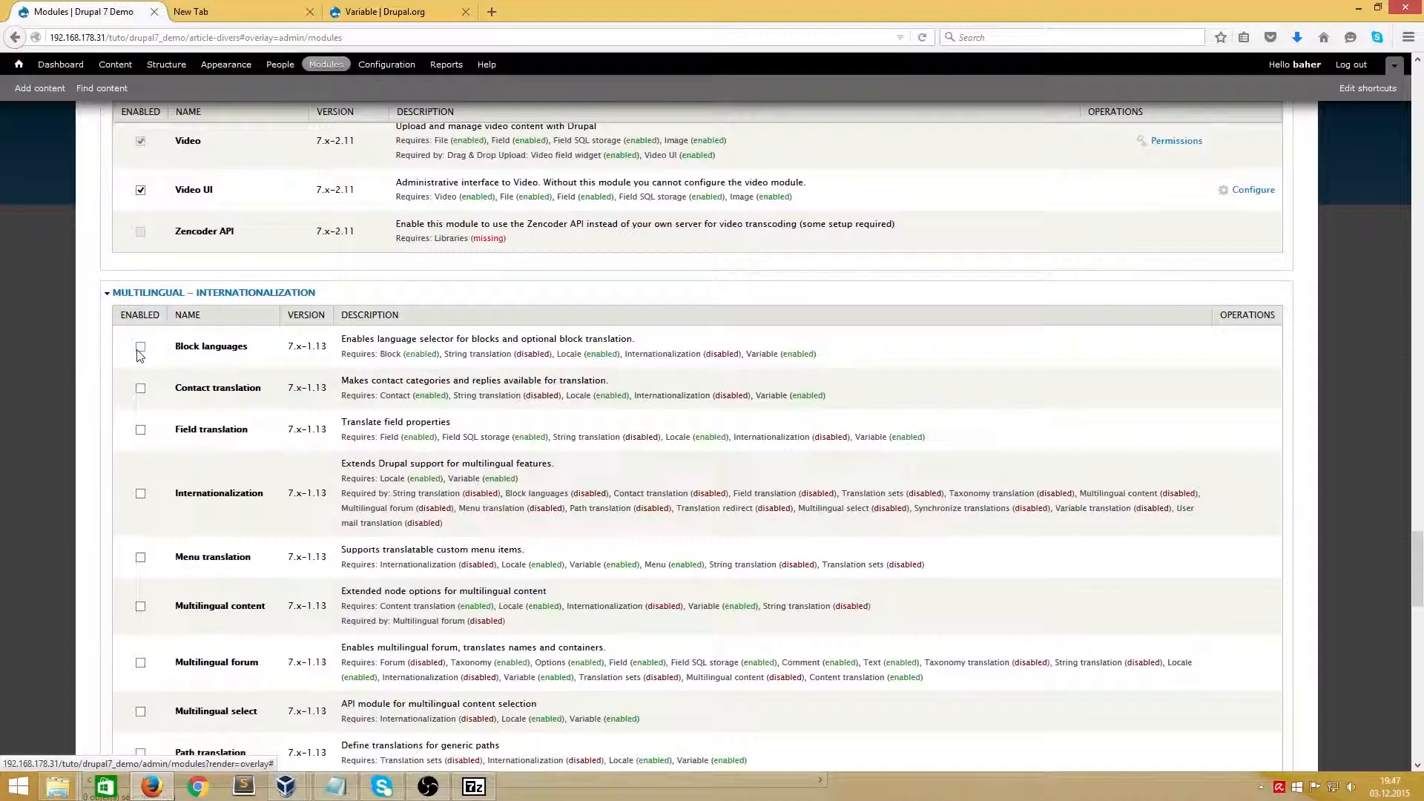
left_click(141, 347)
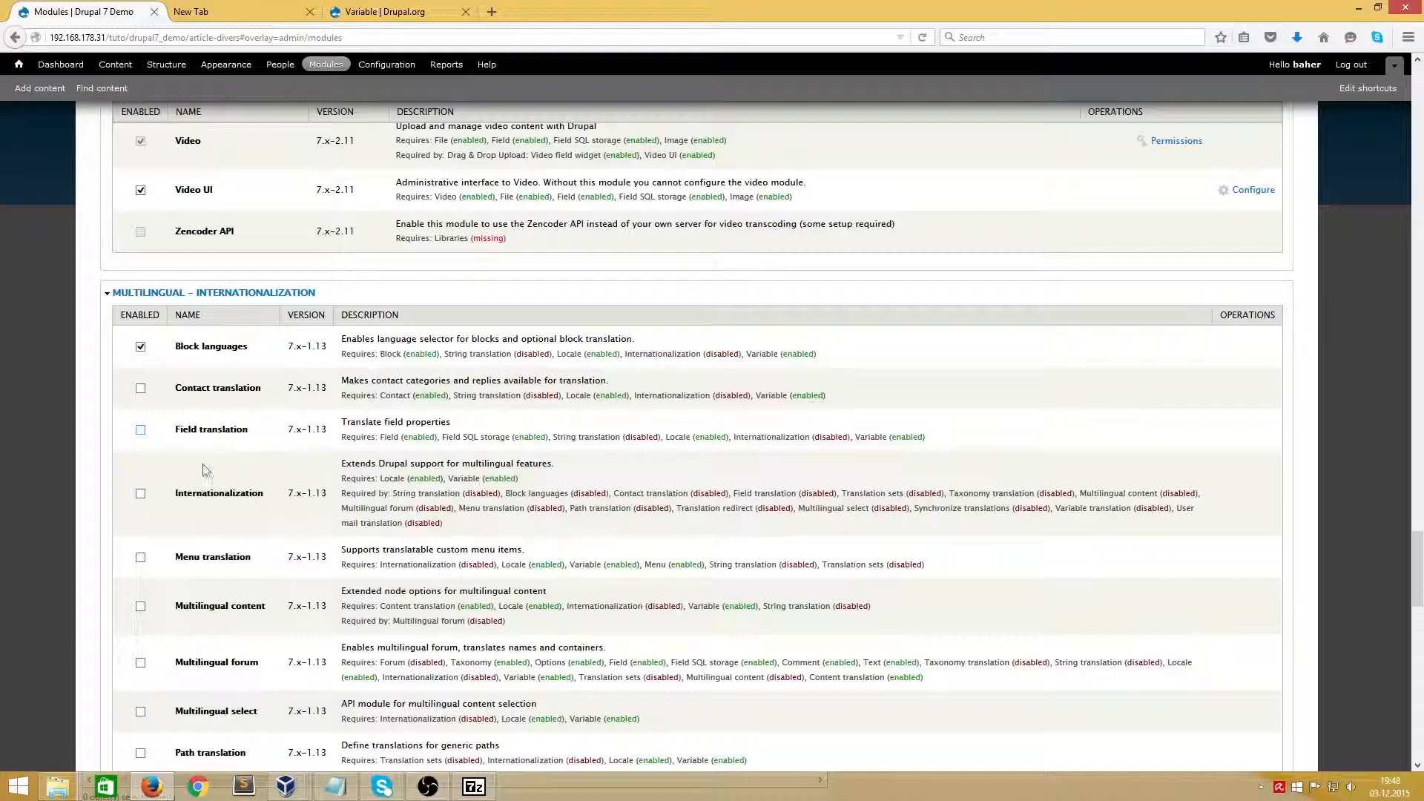
left_click(141, 495)
scroll(250, 538, "down", 2)
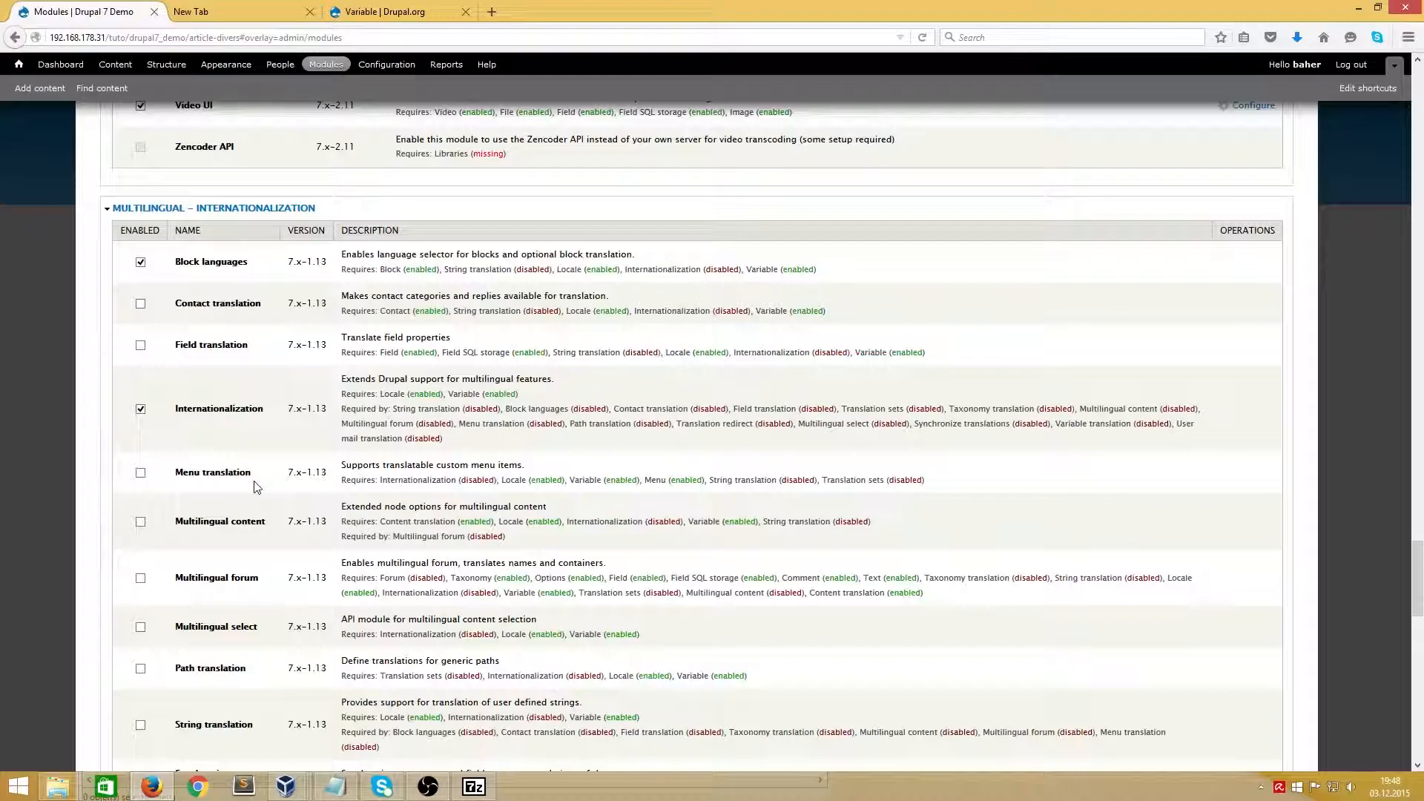
- Save the module configuration and agree to enable the String translation module required by Block languages
scroll(304, 467, "down", 8)
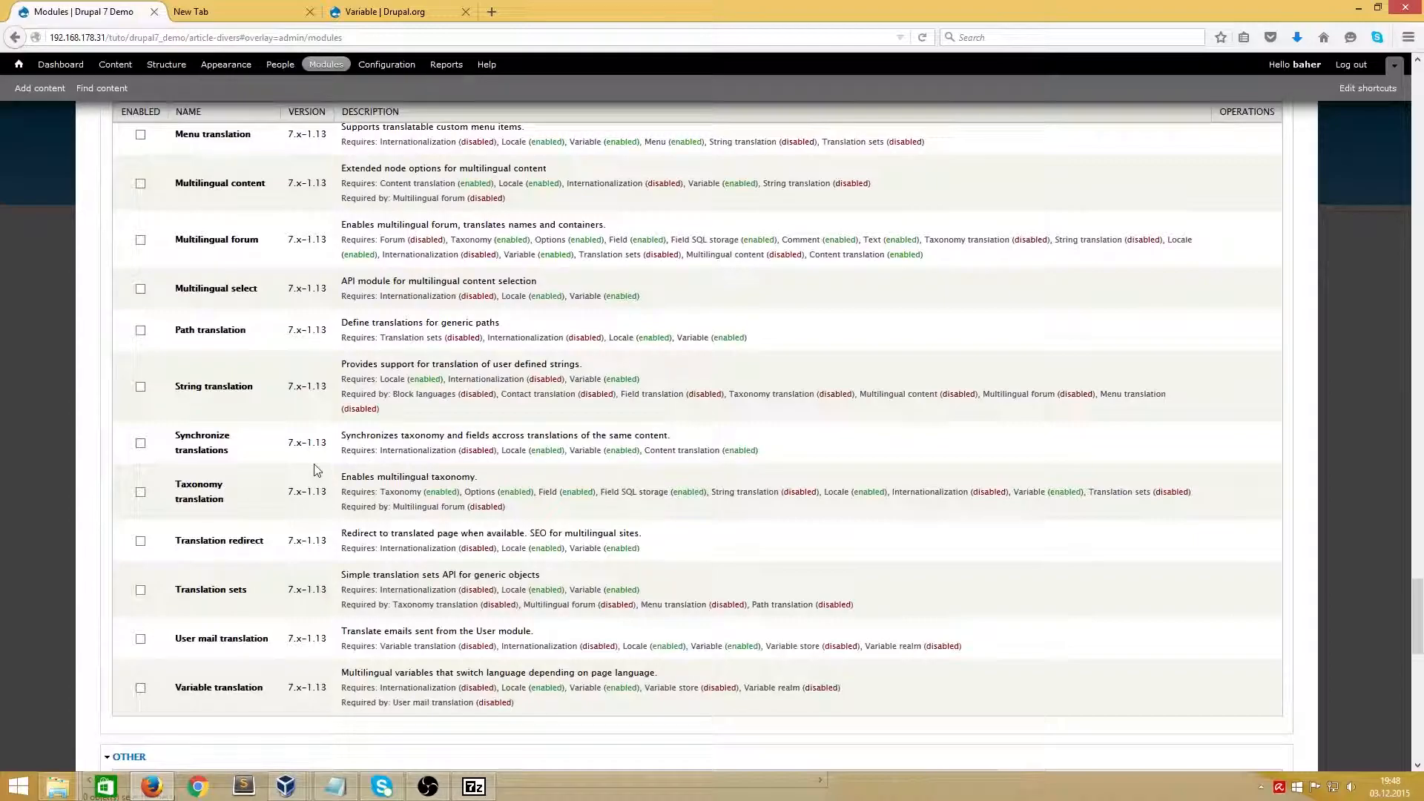
scroll(317, 470, "down", 3)
scroll(316, 466, "up", 6)
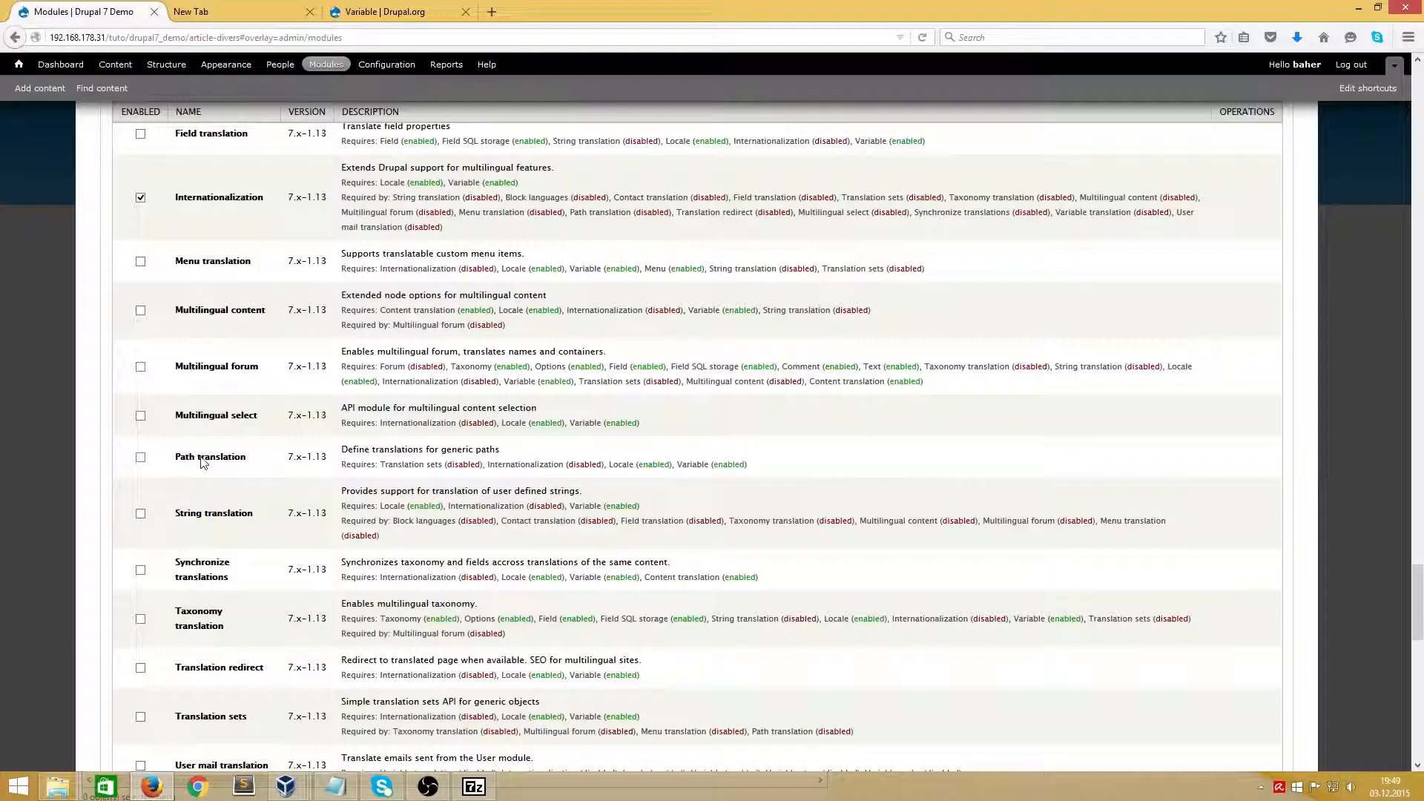
scroll(429, 480, "down", 5)
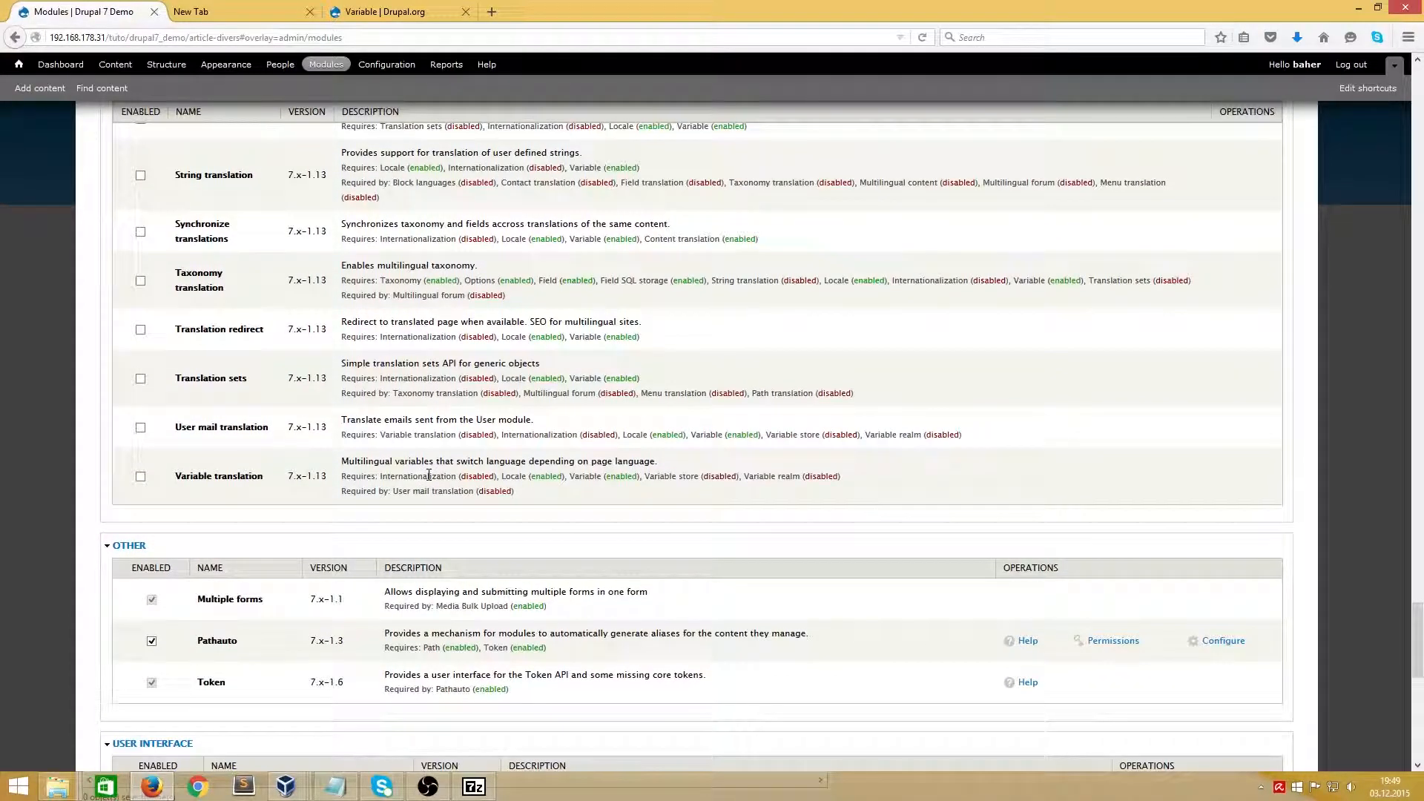
scroll(428, 474, "up", 10)
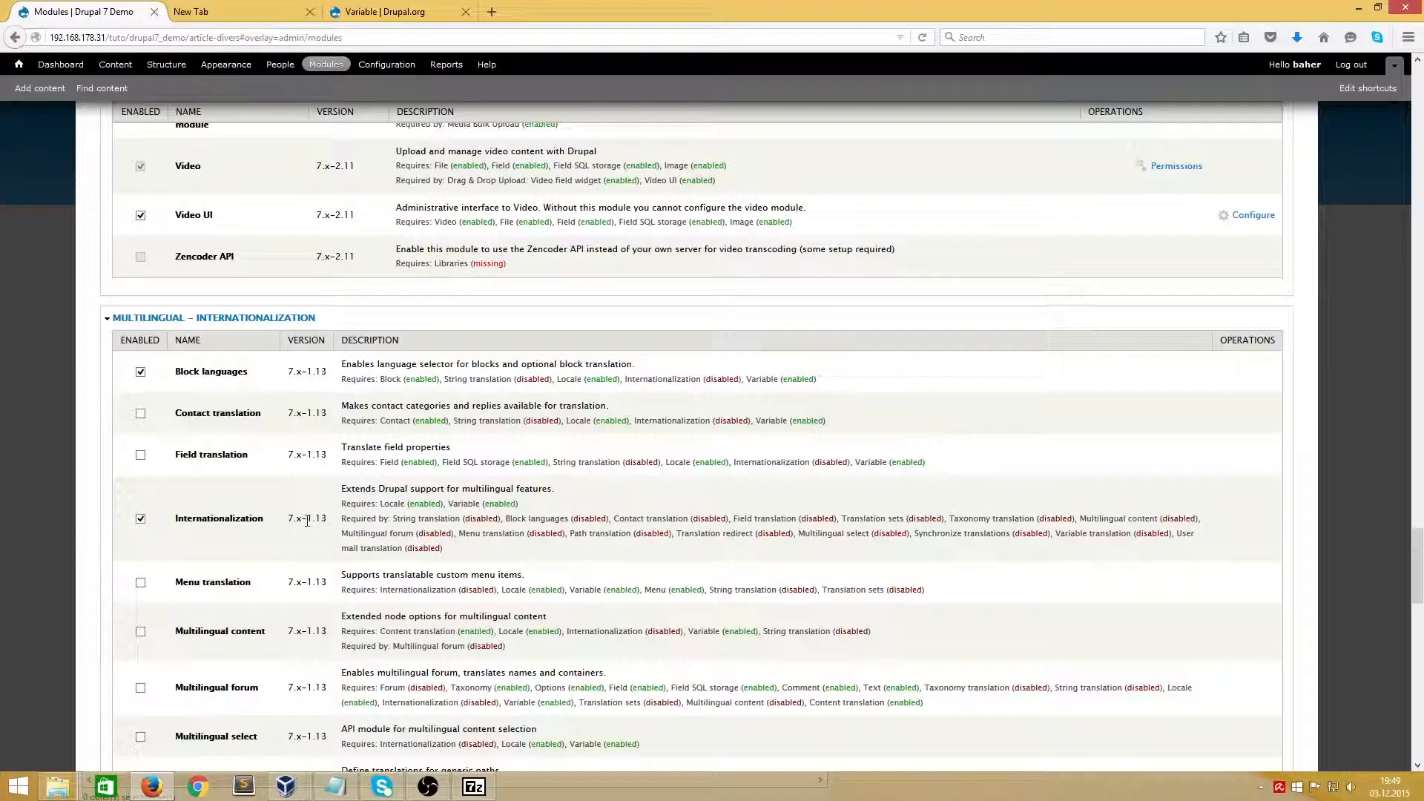
scroll(307, 521, "down", 20)
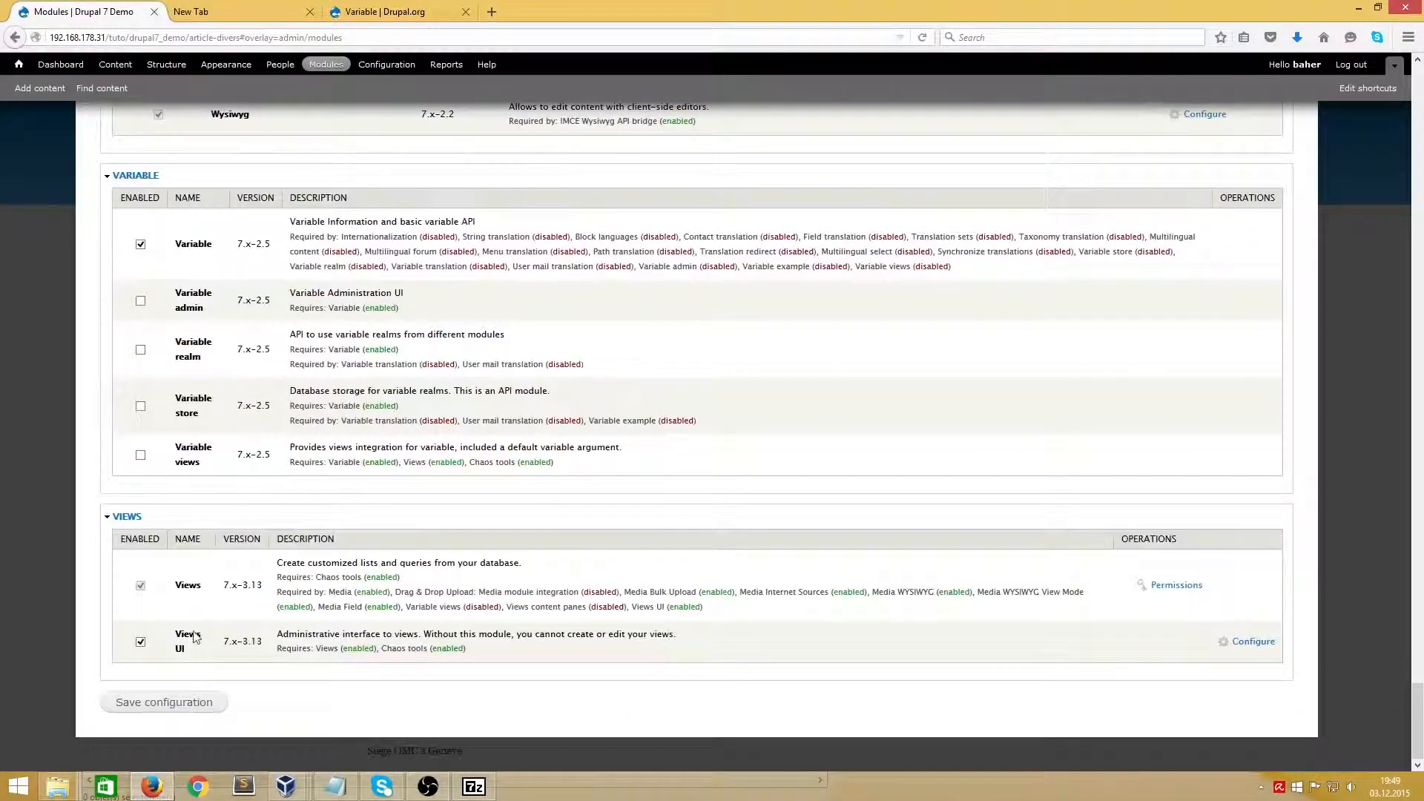
left_click(170, 706)
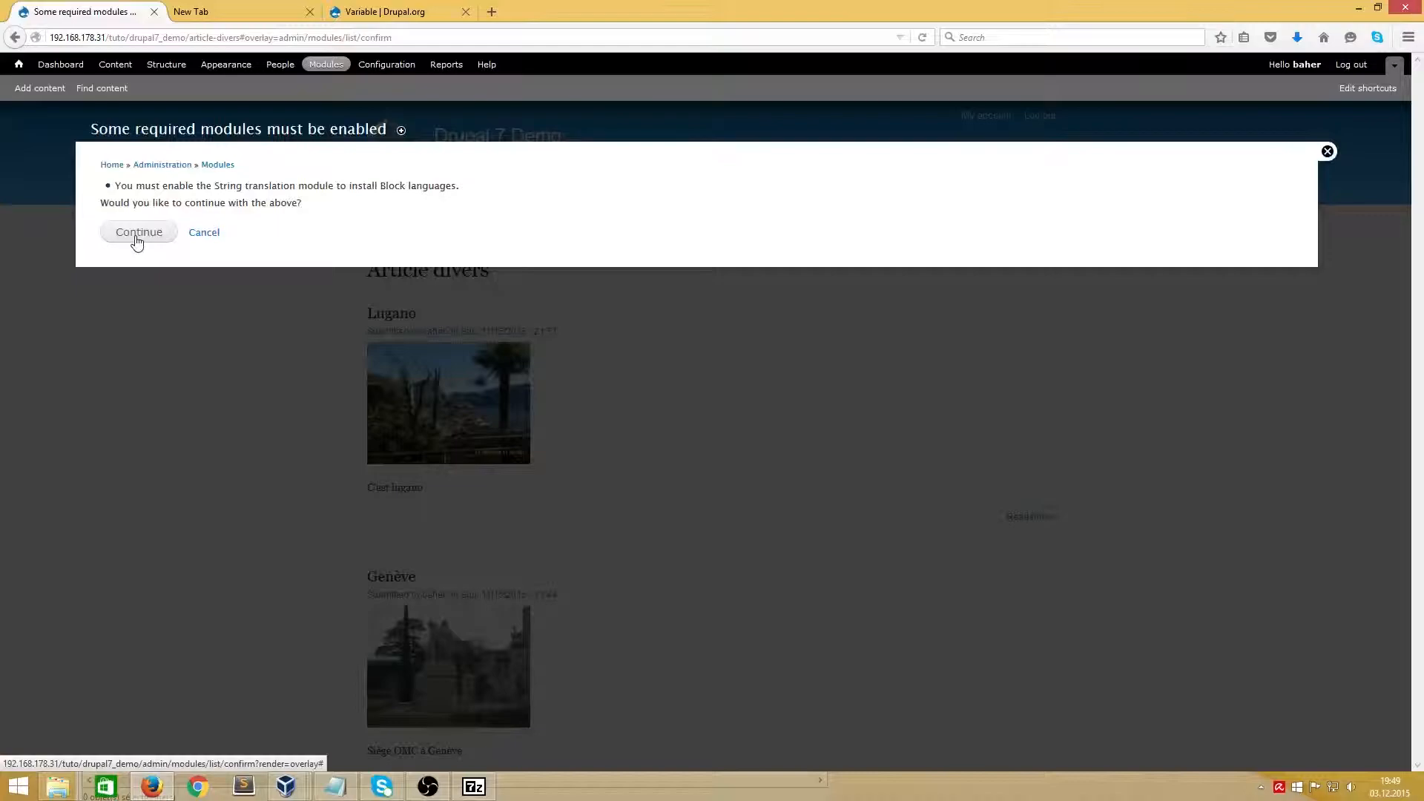
left_click_drag(215, 186, 280, 186)
left_click(139, 236)
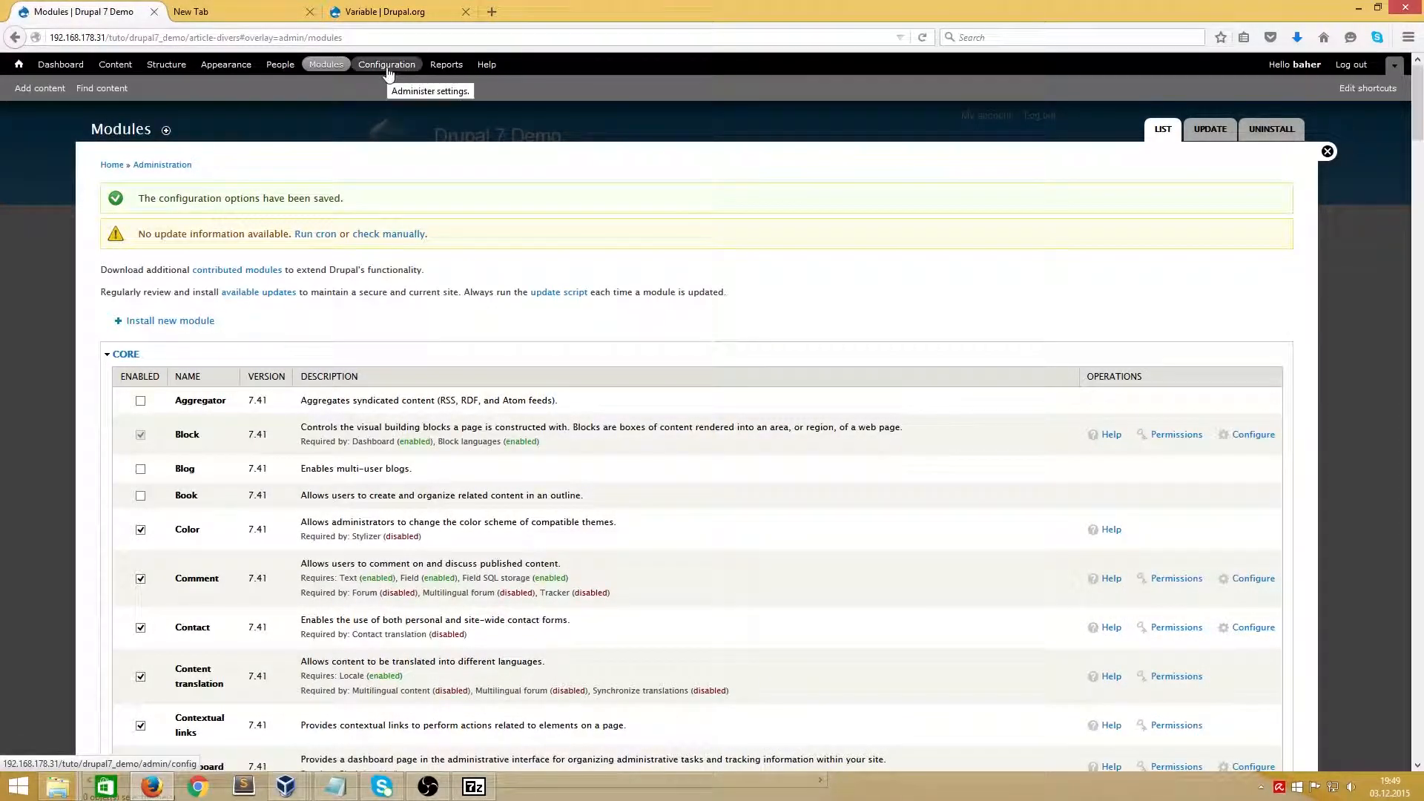
- In the site's Languages configuration, add the predefined language French (Français) and save the configuration
left_click(388, 67)
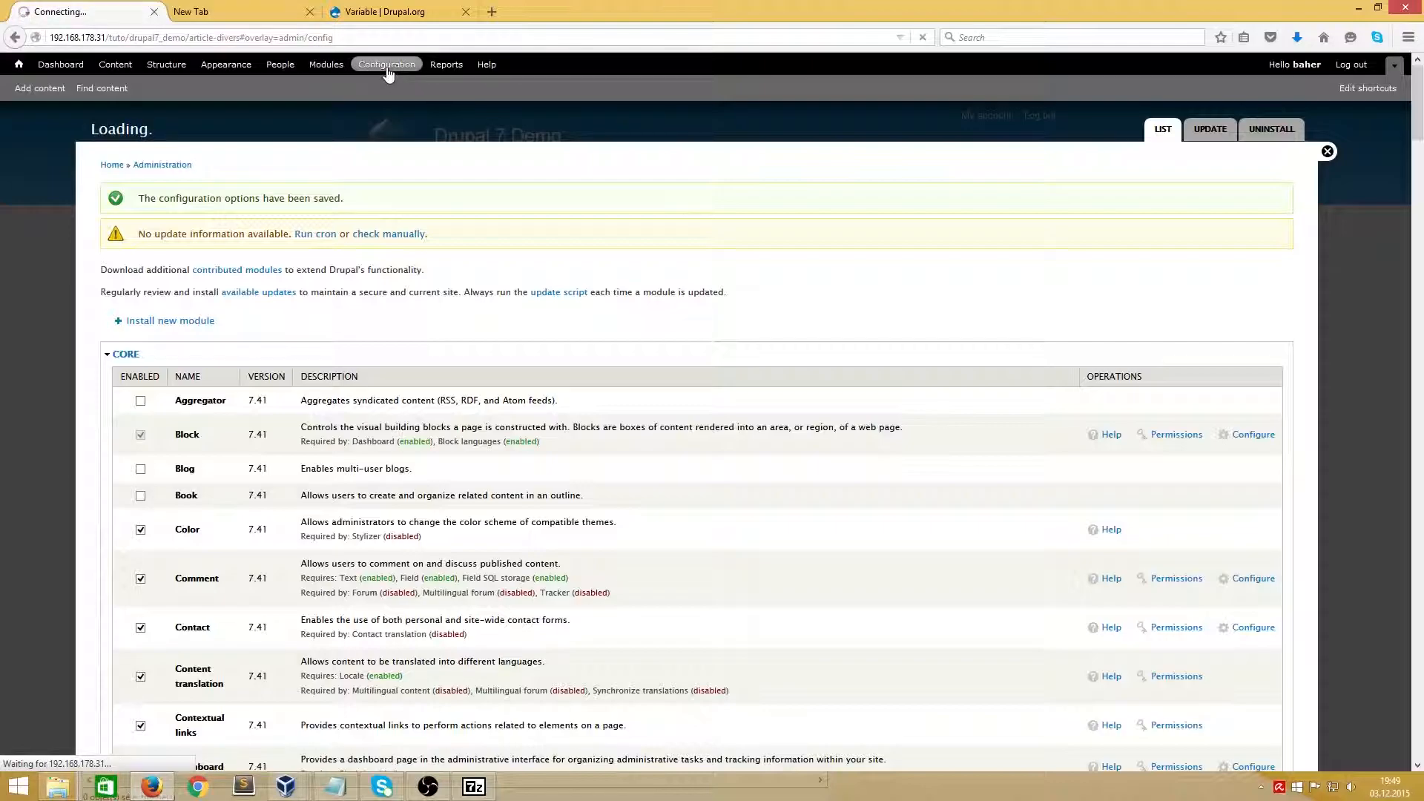
scroll(508, 288, "down", 8)
scroll(509, 288, "down", 1)
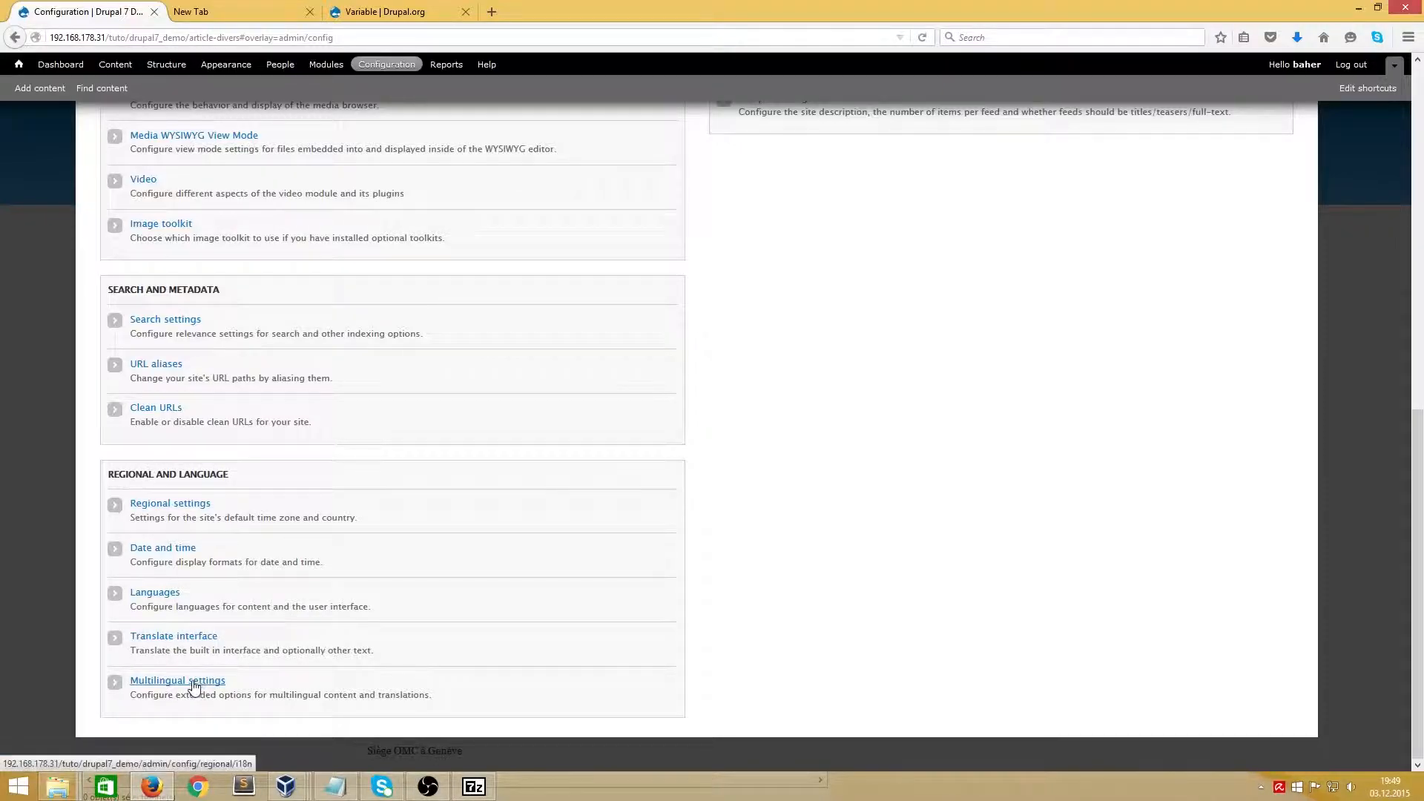
left_click(149, 593)
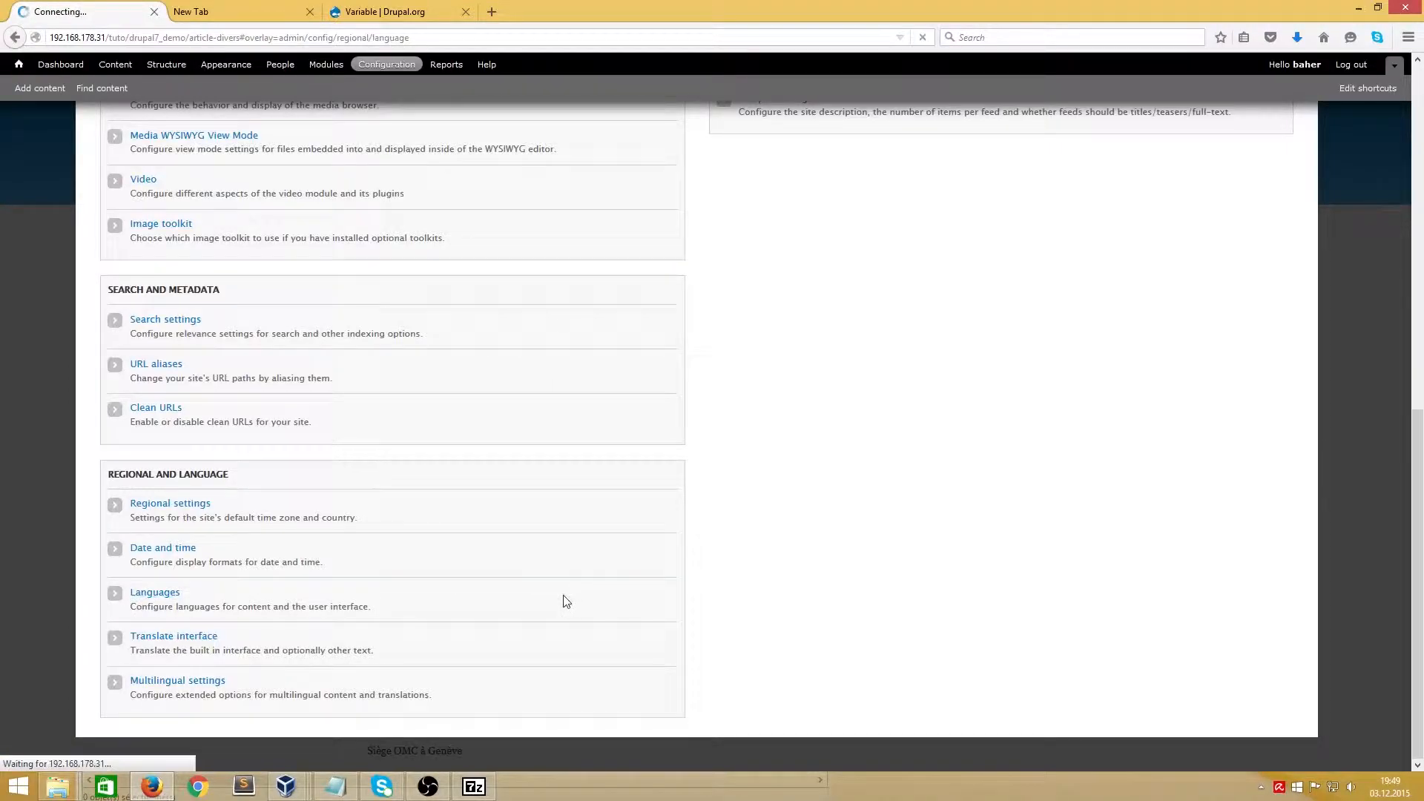
left_click(138, 244)
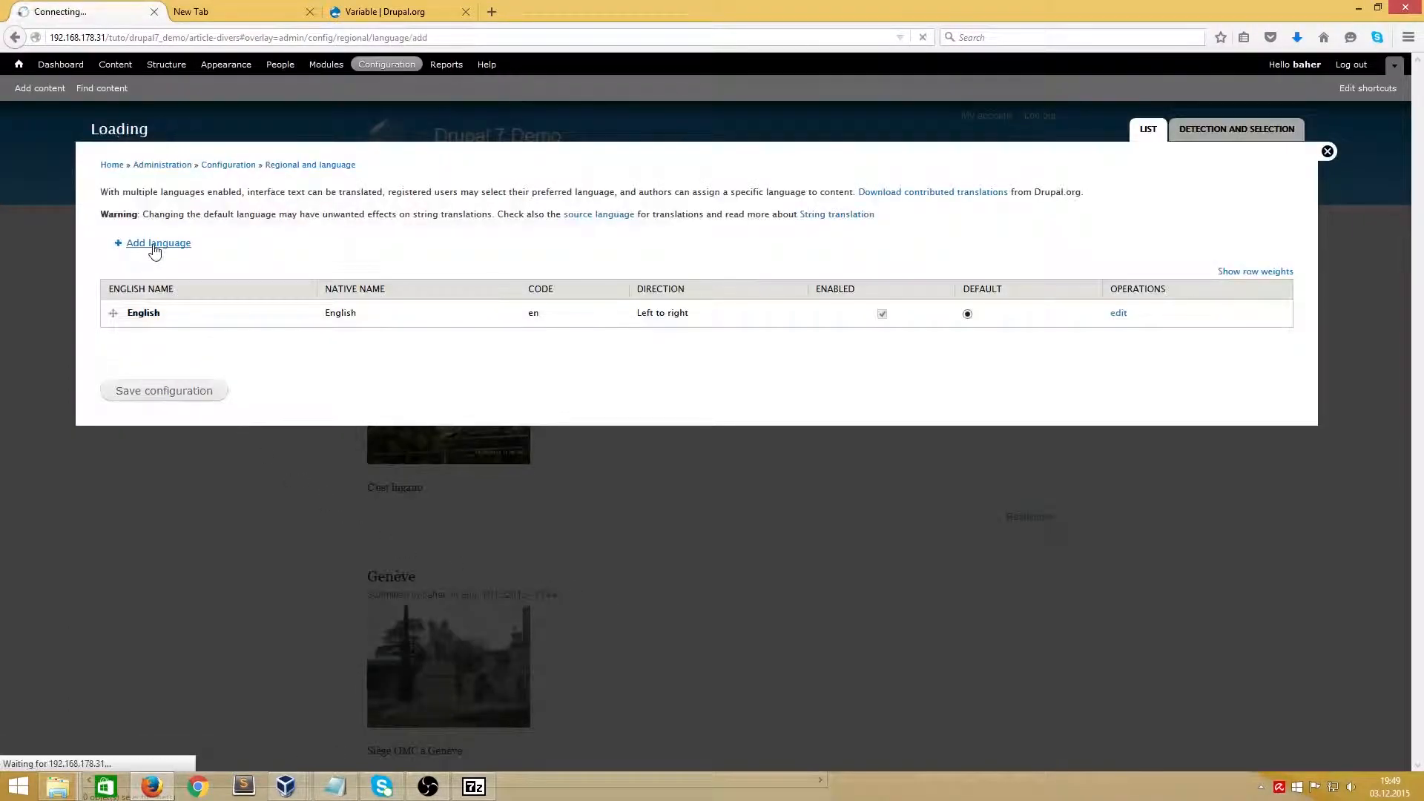
left_click(270, 283)
type("fr")
left_click(189, 653)
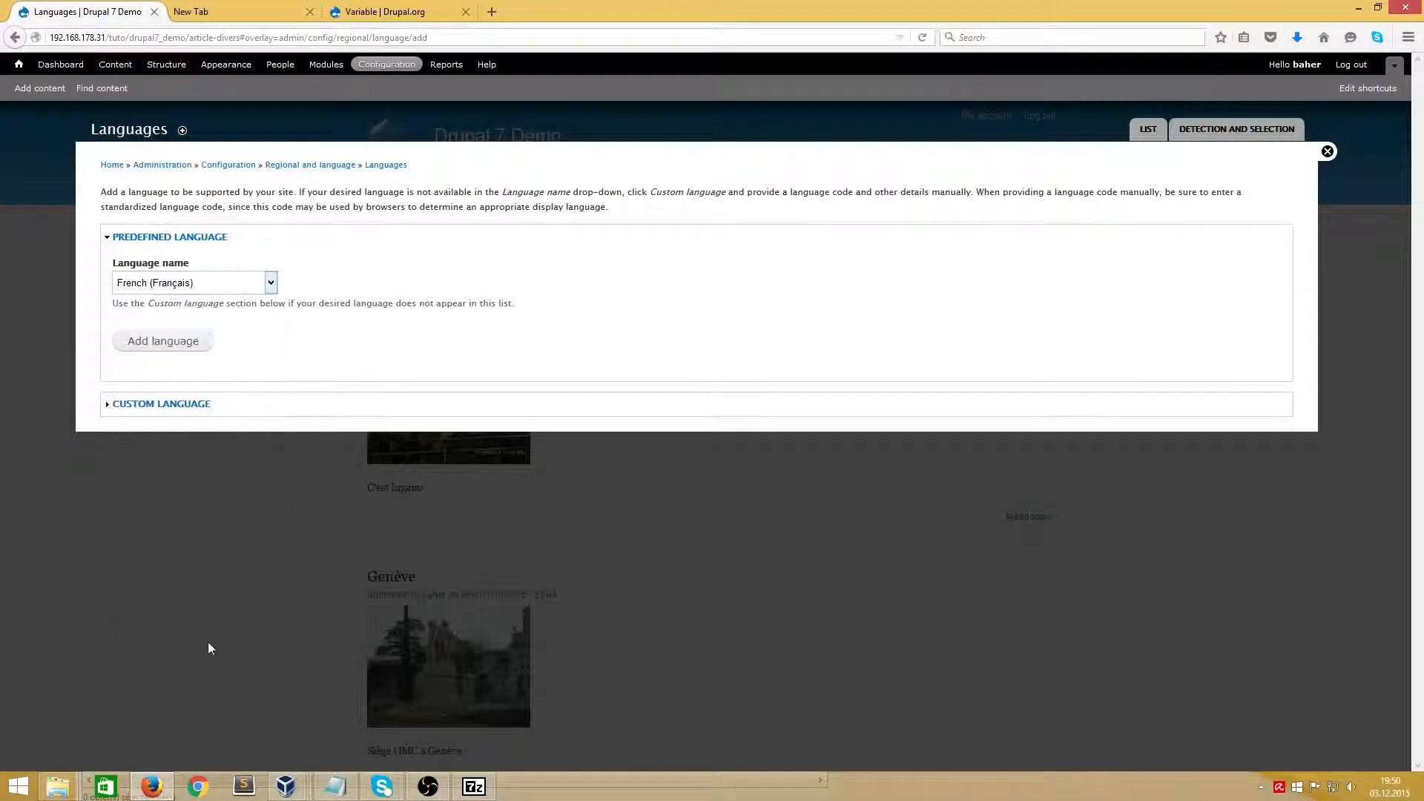
left_click(163, 343)
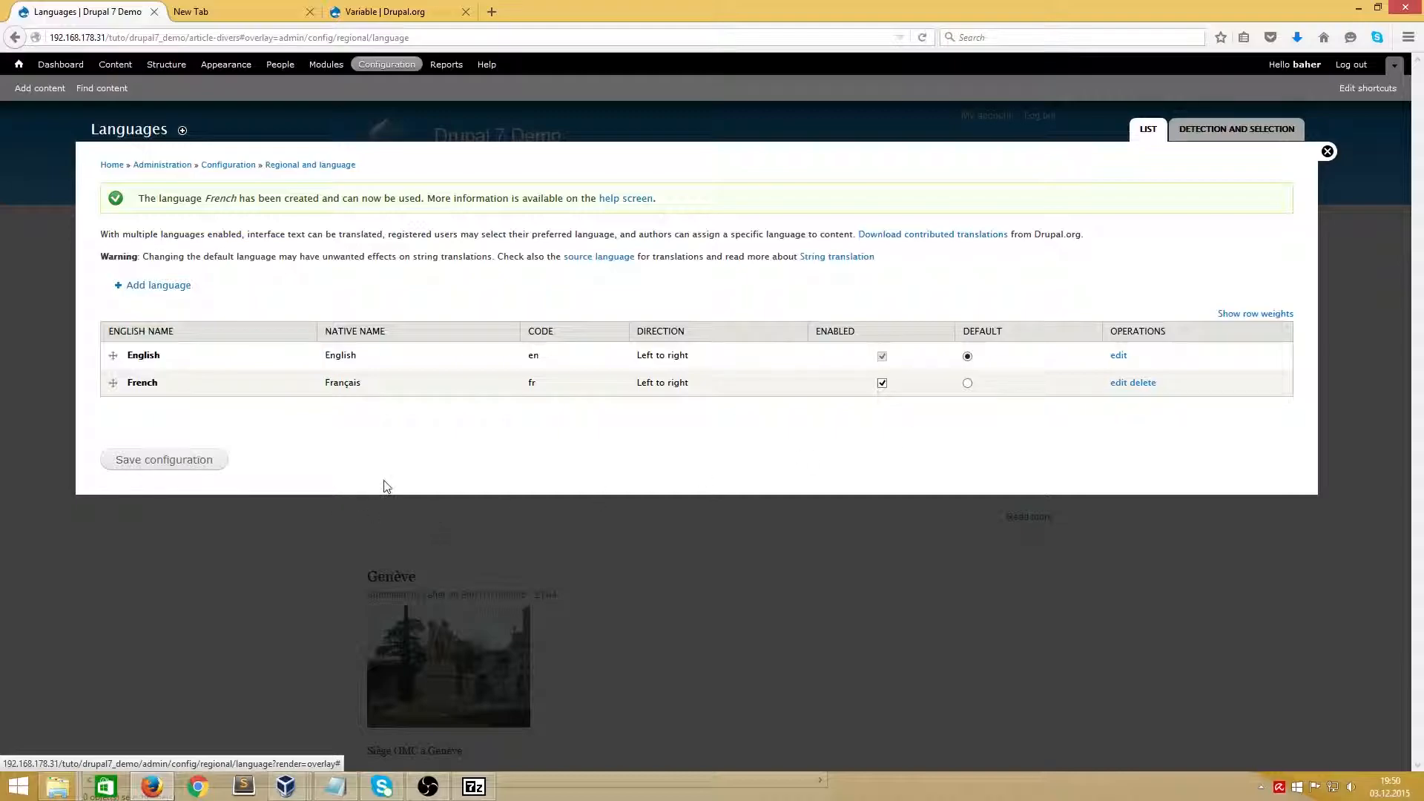
left_click(160, 461)
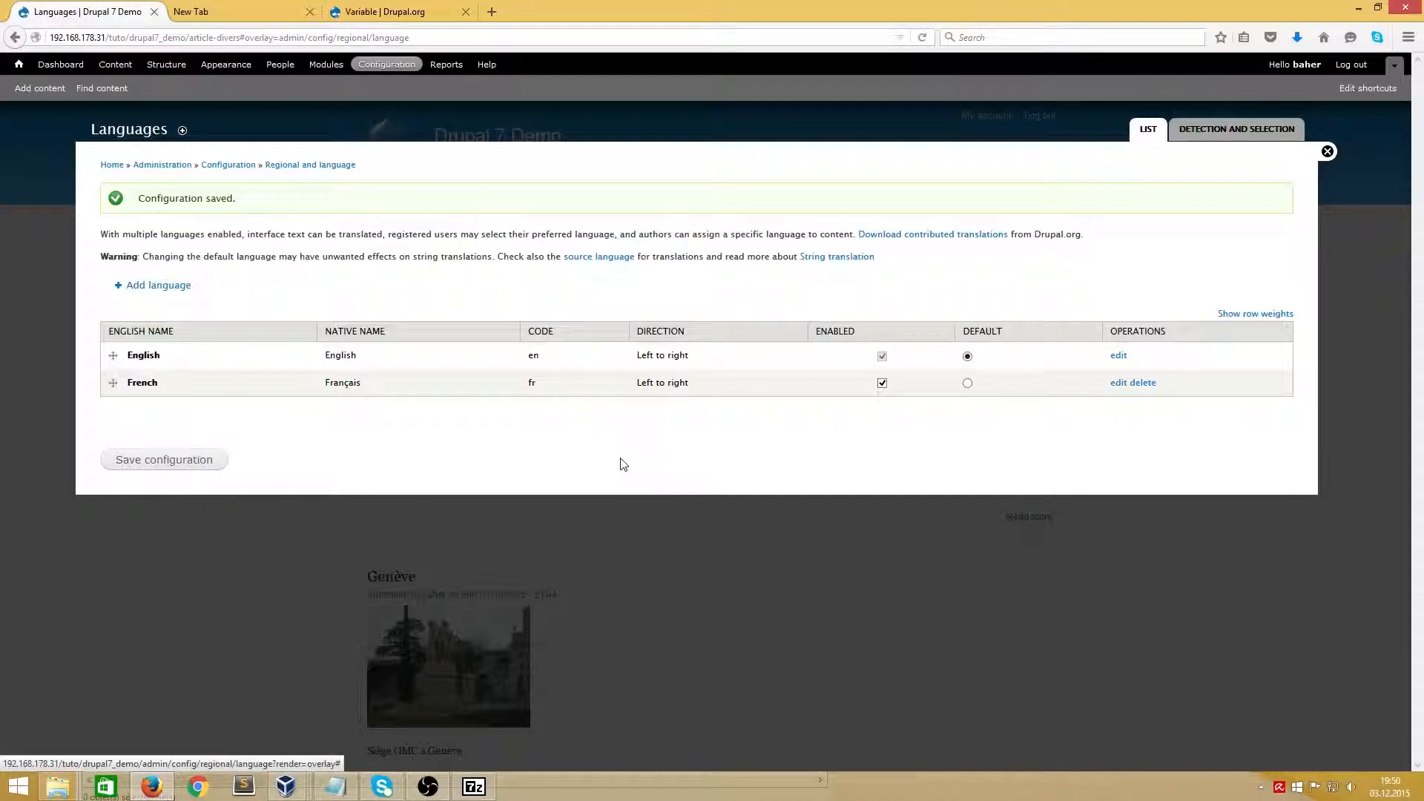
- Open the site's Blocks page and examine which region holds the Language switcher (User interface text) block and which blocks are disabled
left_click(1328, 152)
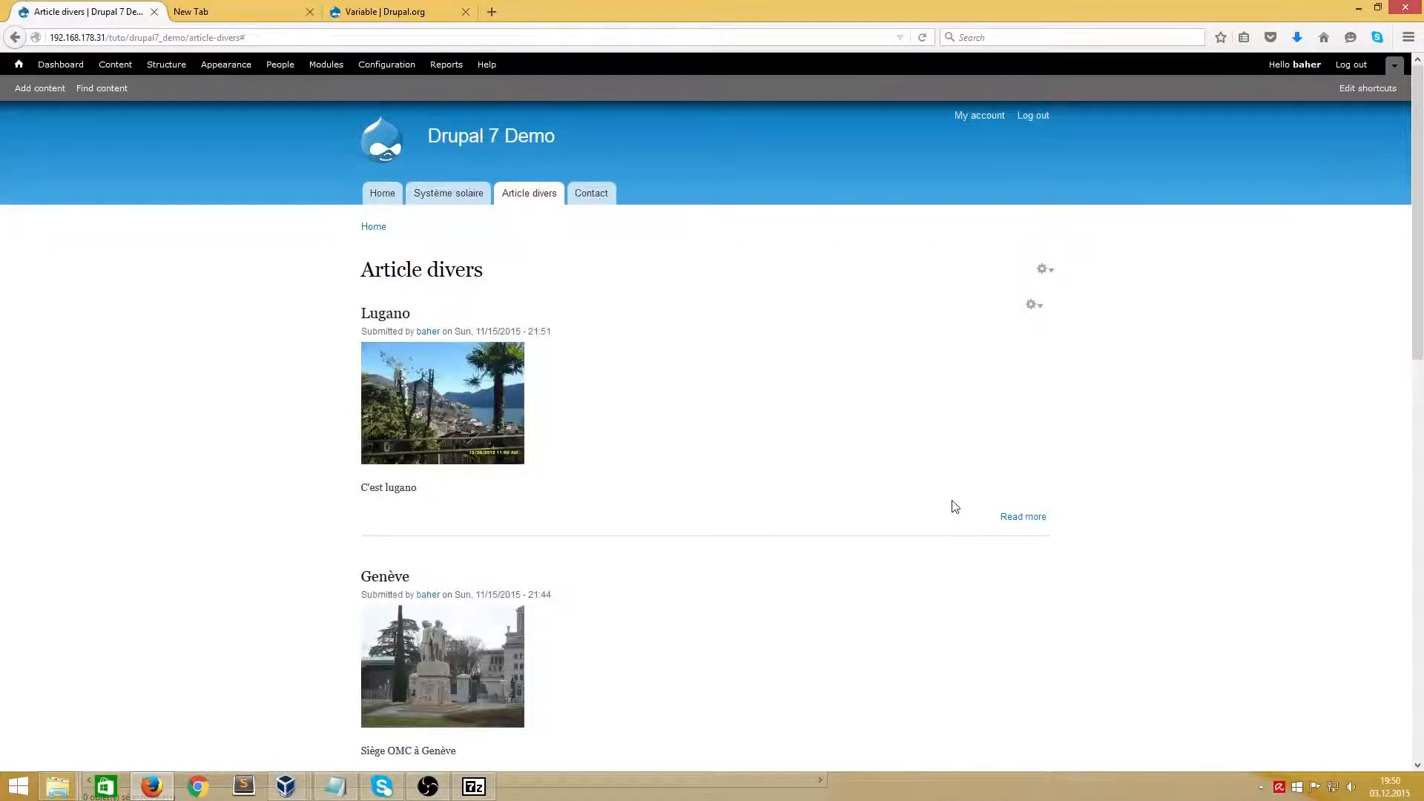
left_click(163, 68)
left_click(141, 192)
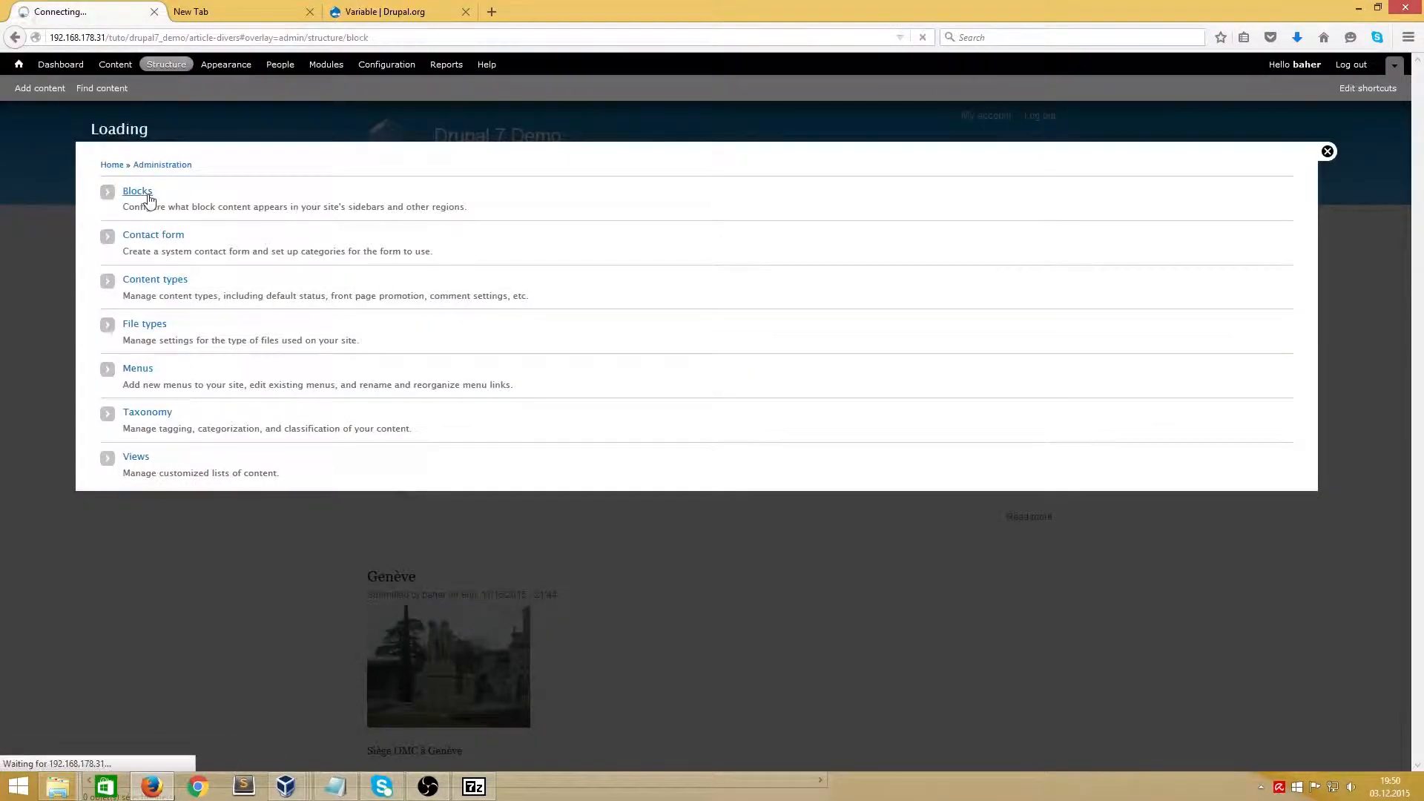
scroll(270, 435, "down", 5)
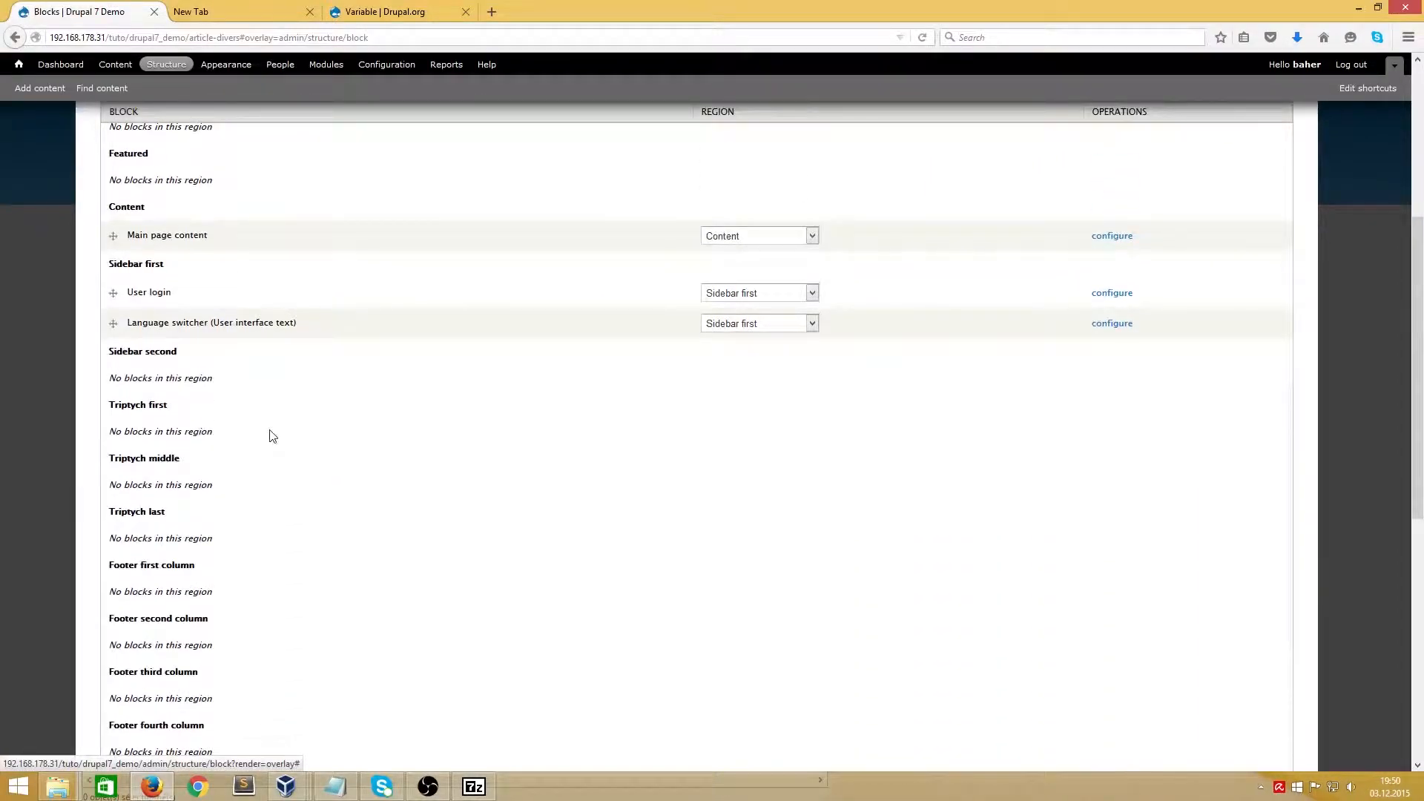
scroll(270, 435, "down", 5)
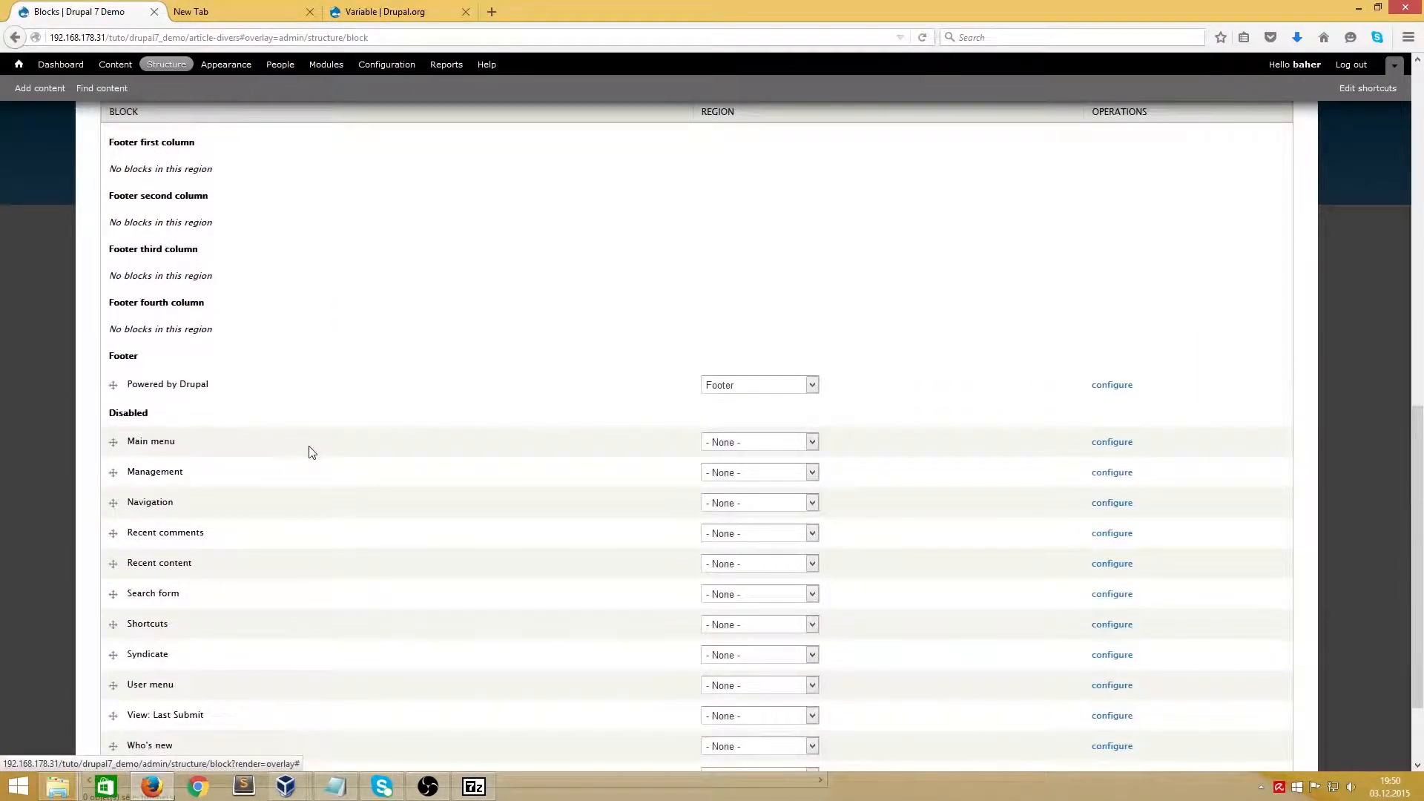
scroll(310, 451, "up", 6)
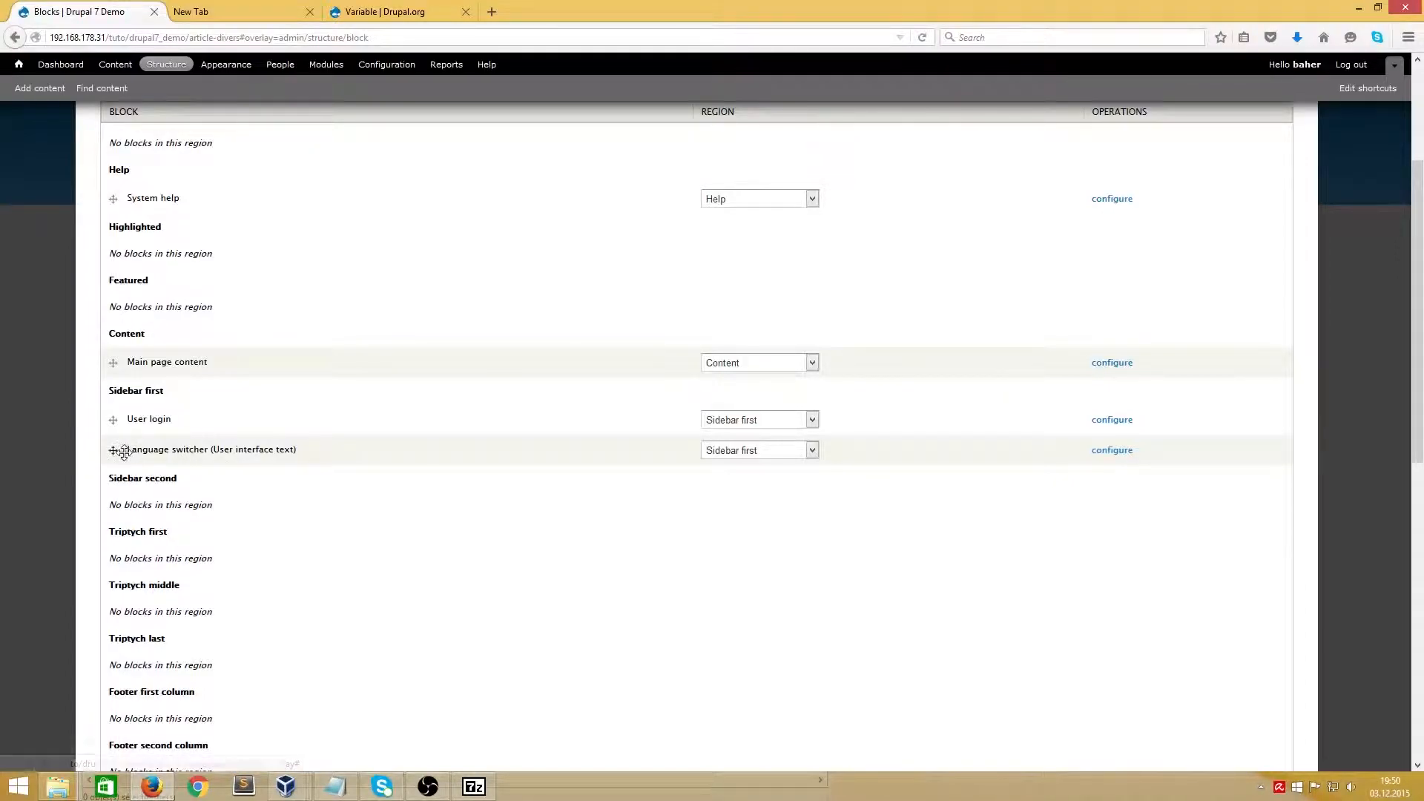
scroll(117, 449, "down", 6)
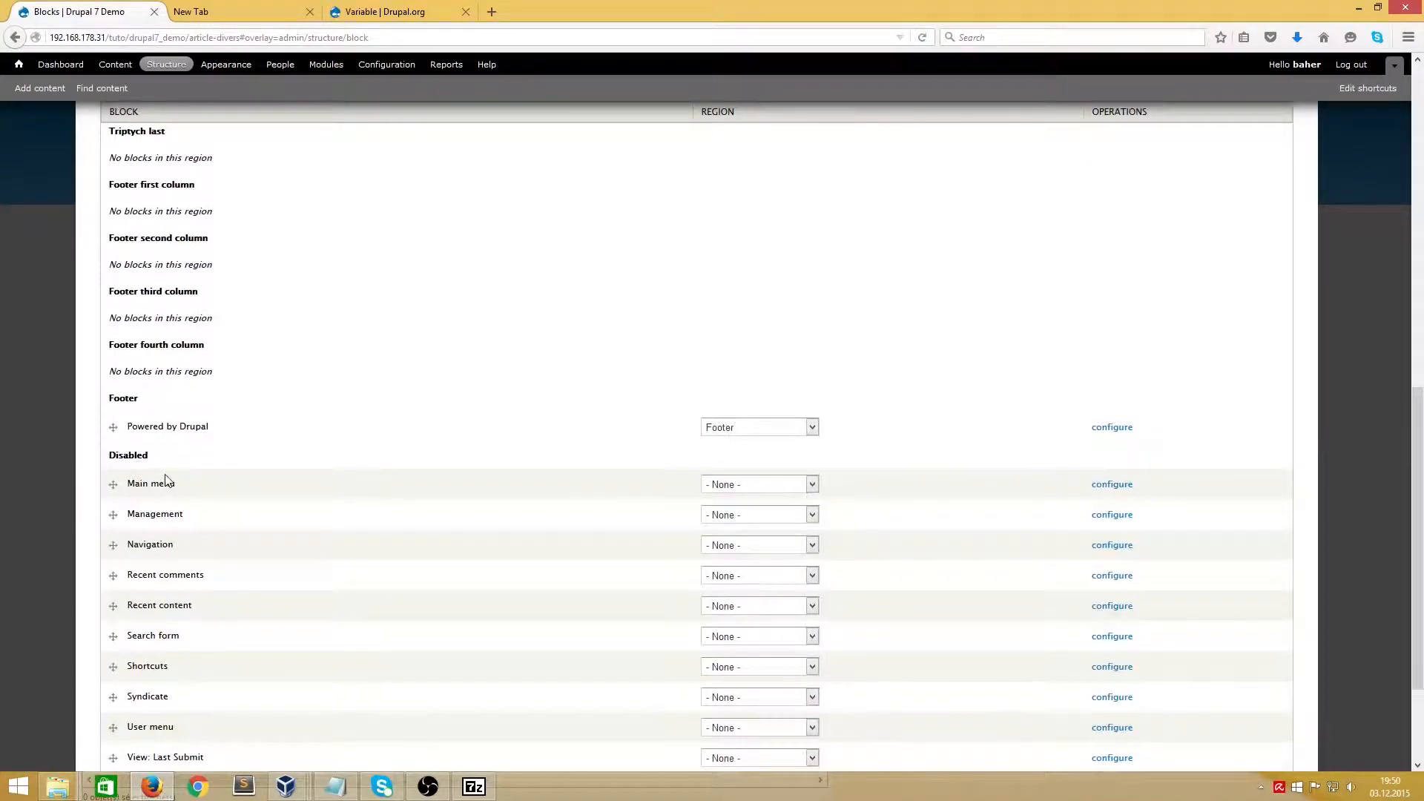
scroll(165, 479, "down", 1)
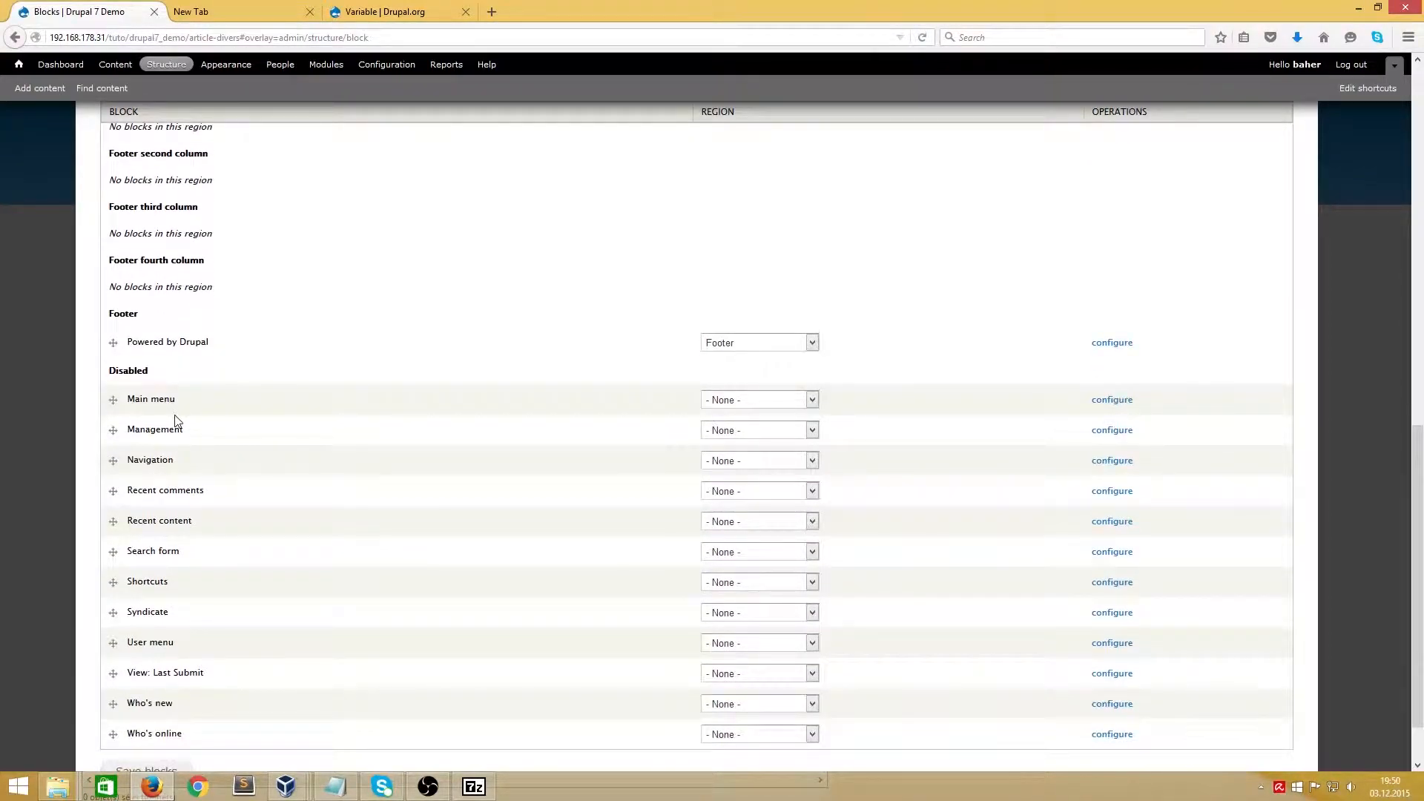
scroll(217, 456, "up", 5)
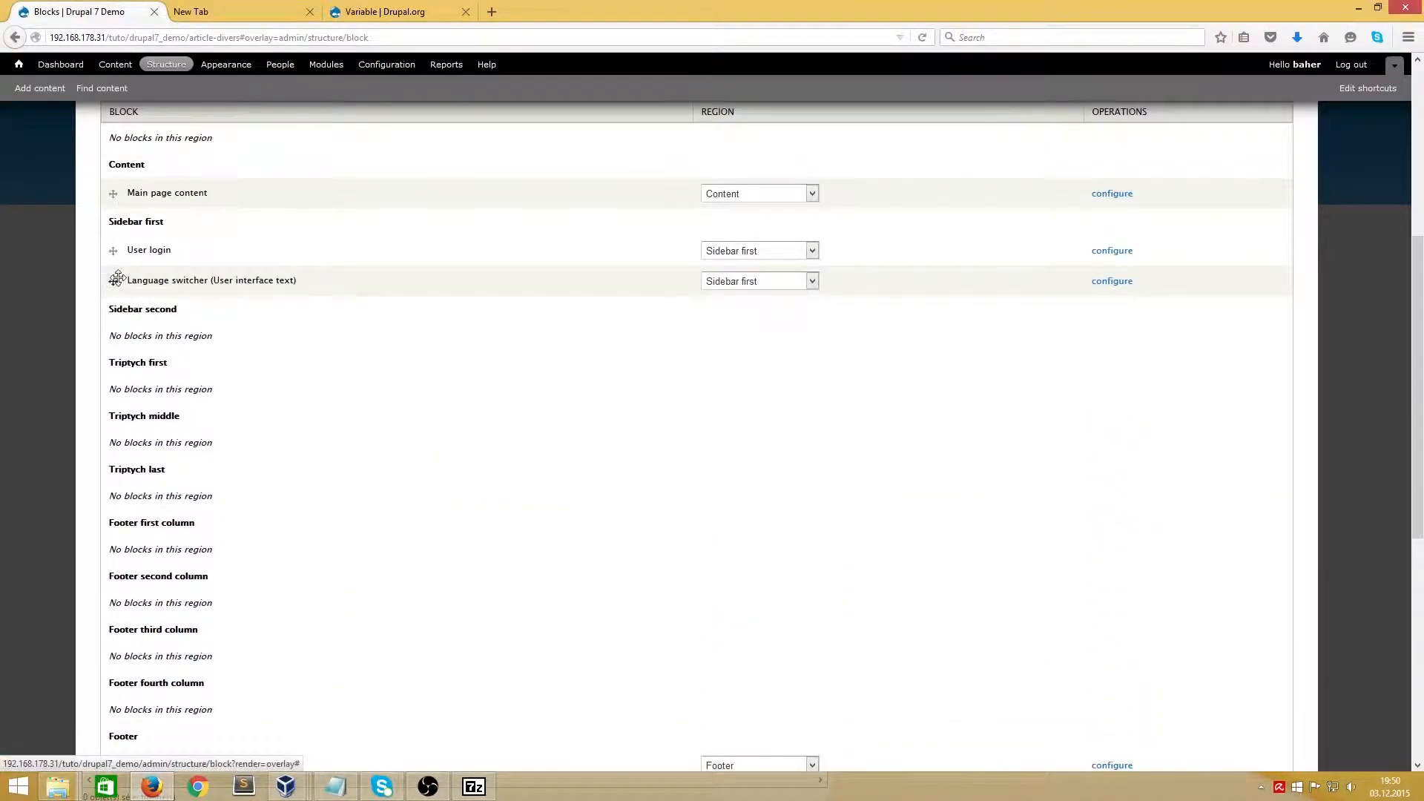
scroll(549, 470, "down", 6)
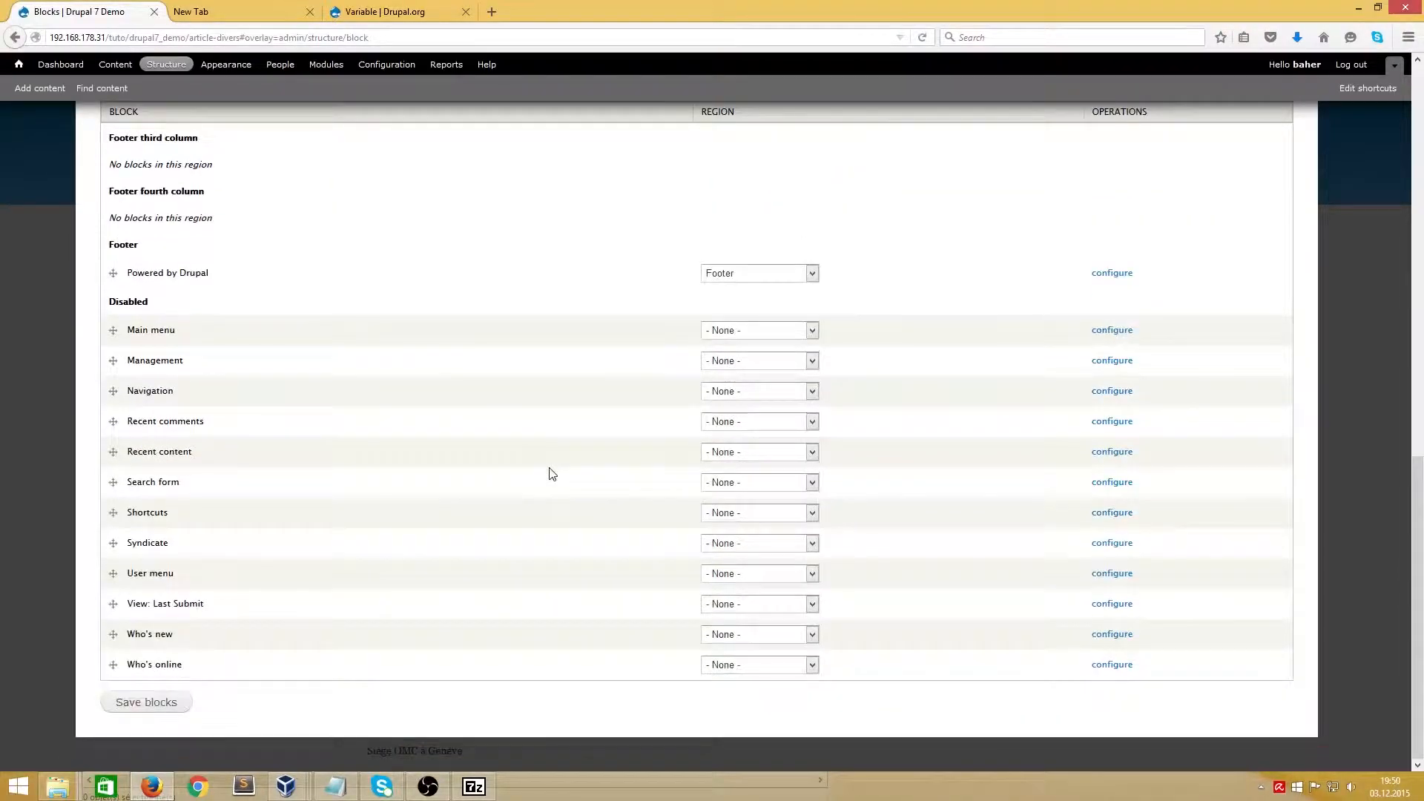
- Save the block settings and return to the Article divers page
left_click(144, 704)
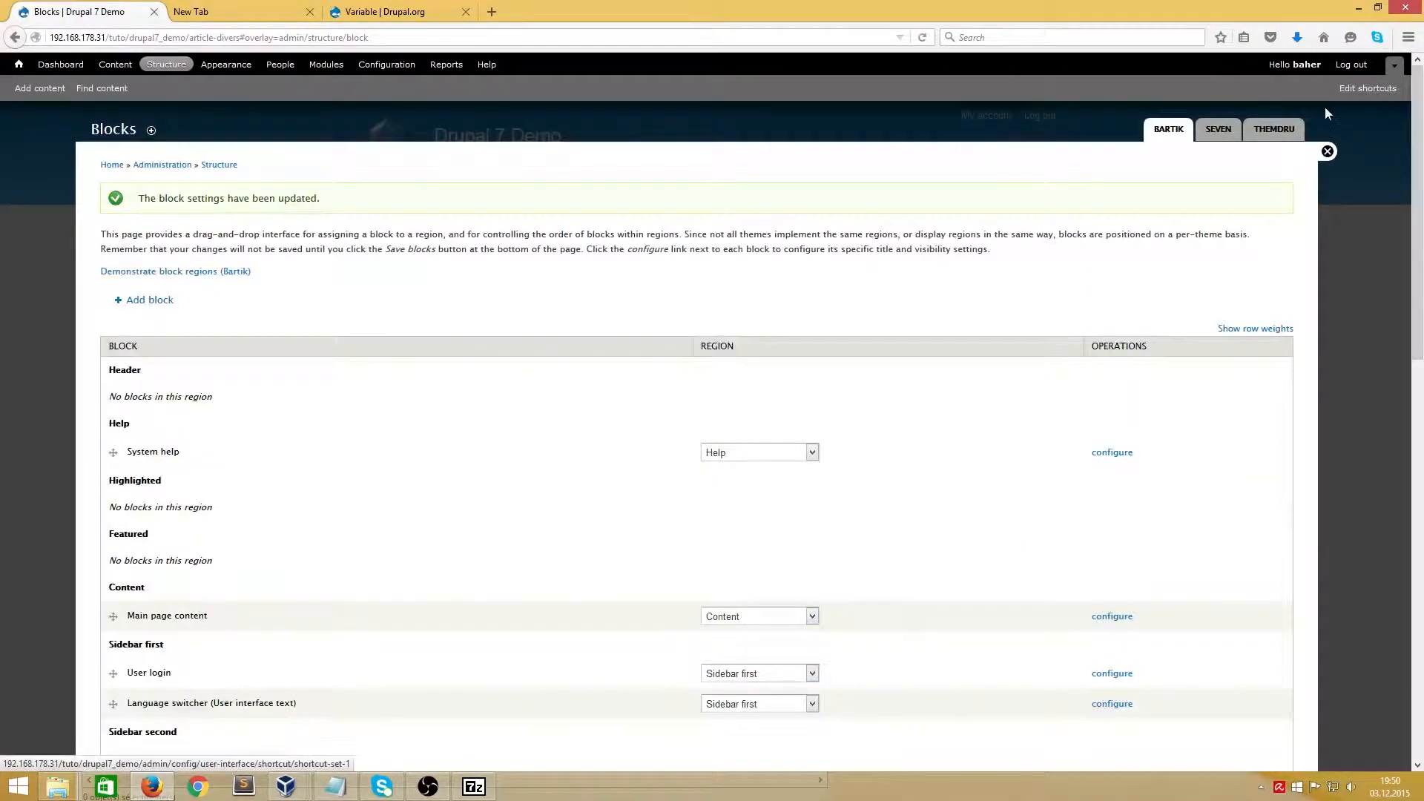
left_click(1329, 152)
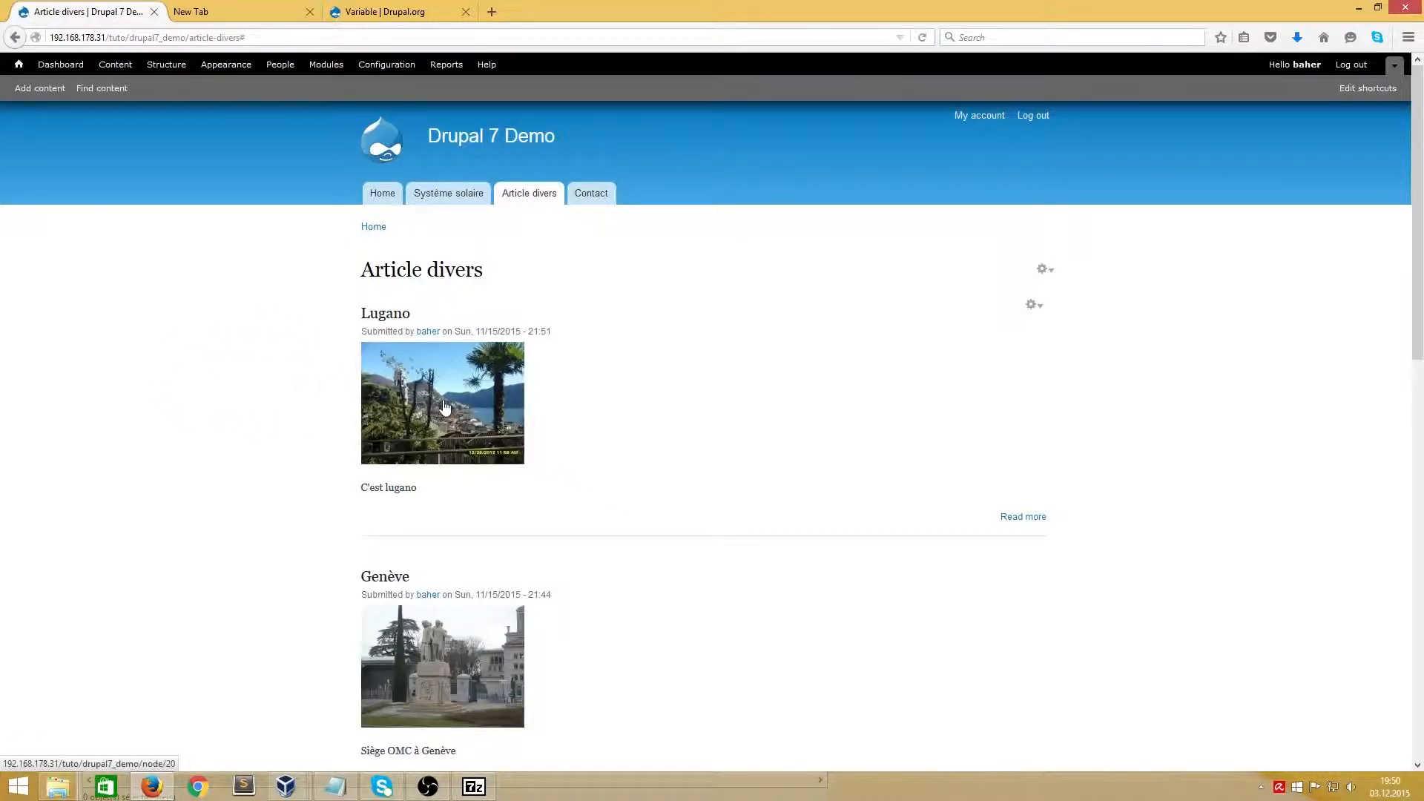
- In the site's language detection and selection settings, enable the URL detection method, save, and return to the page
left_click(385, 65)
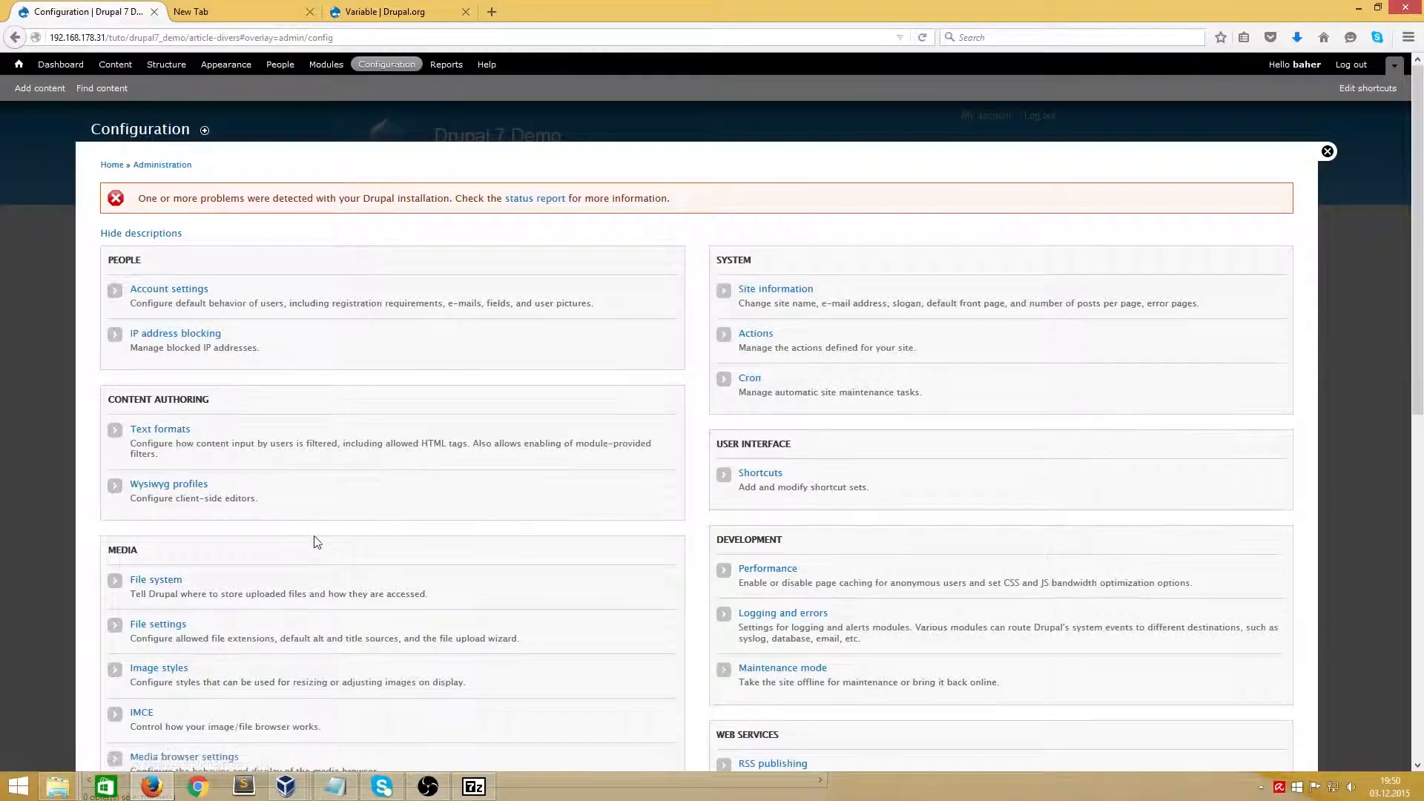
scroll(314, 536, "down", 7)
scroll(314, 542, "down", 2)
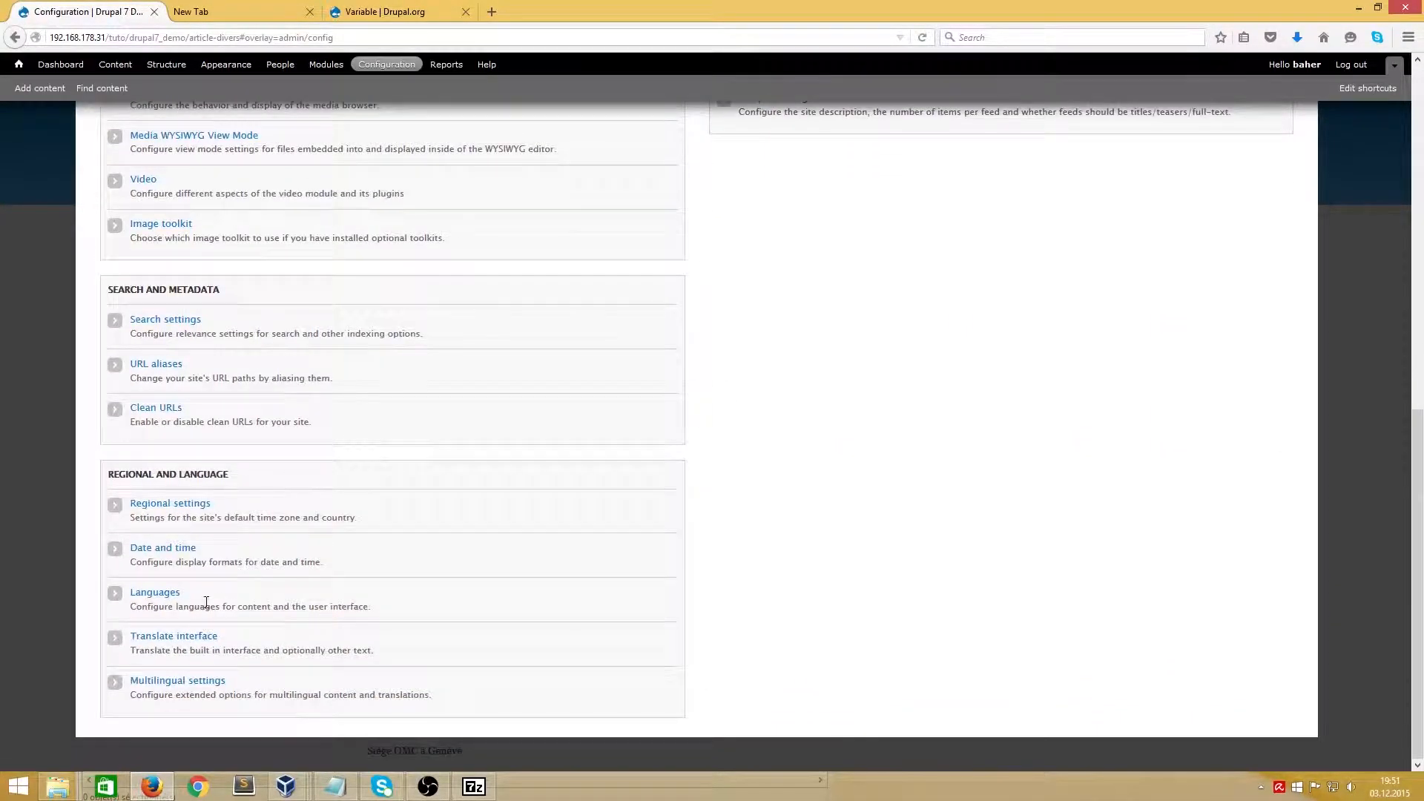
left_click(168, 600)
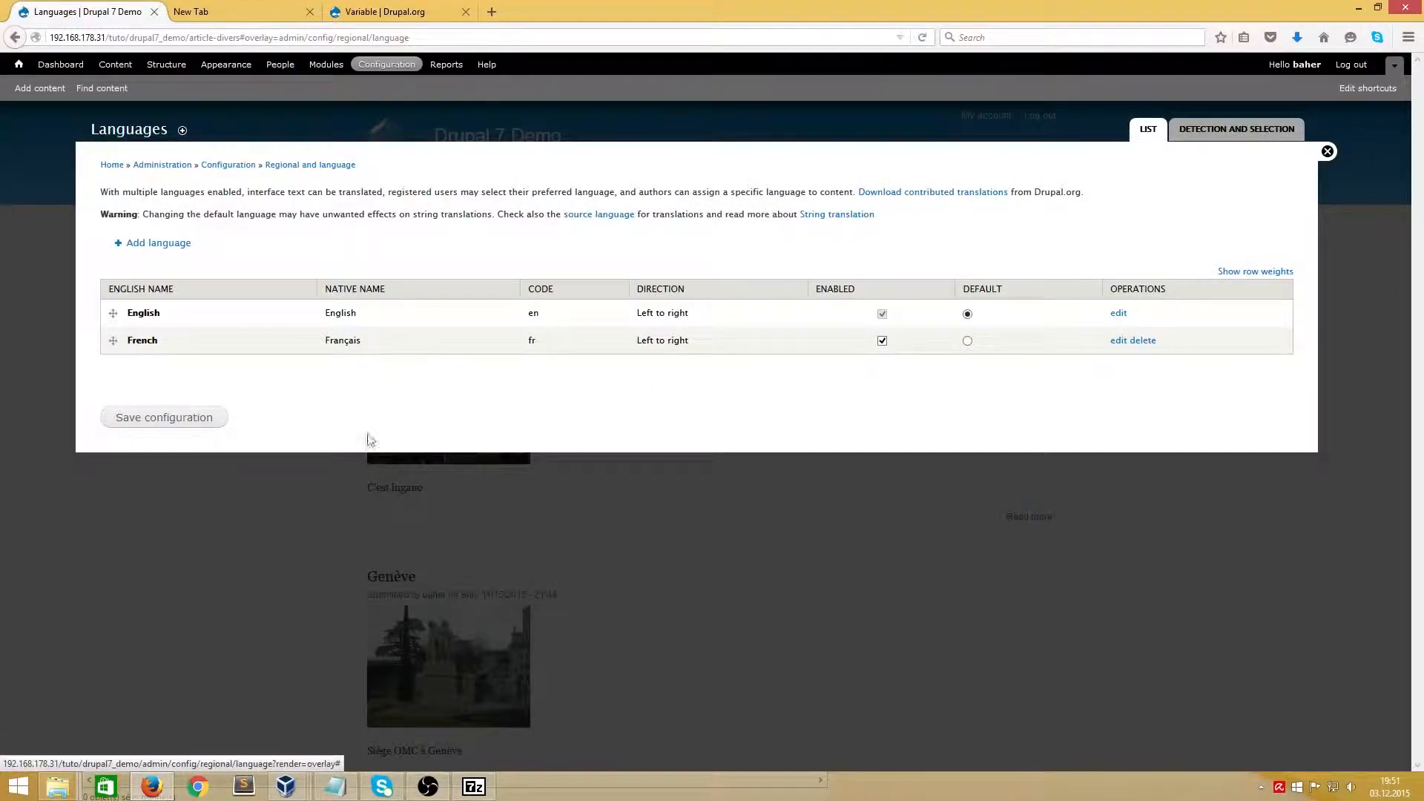
left_click(1227, 132)
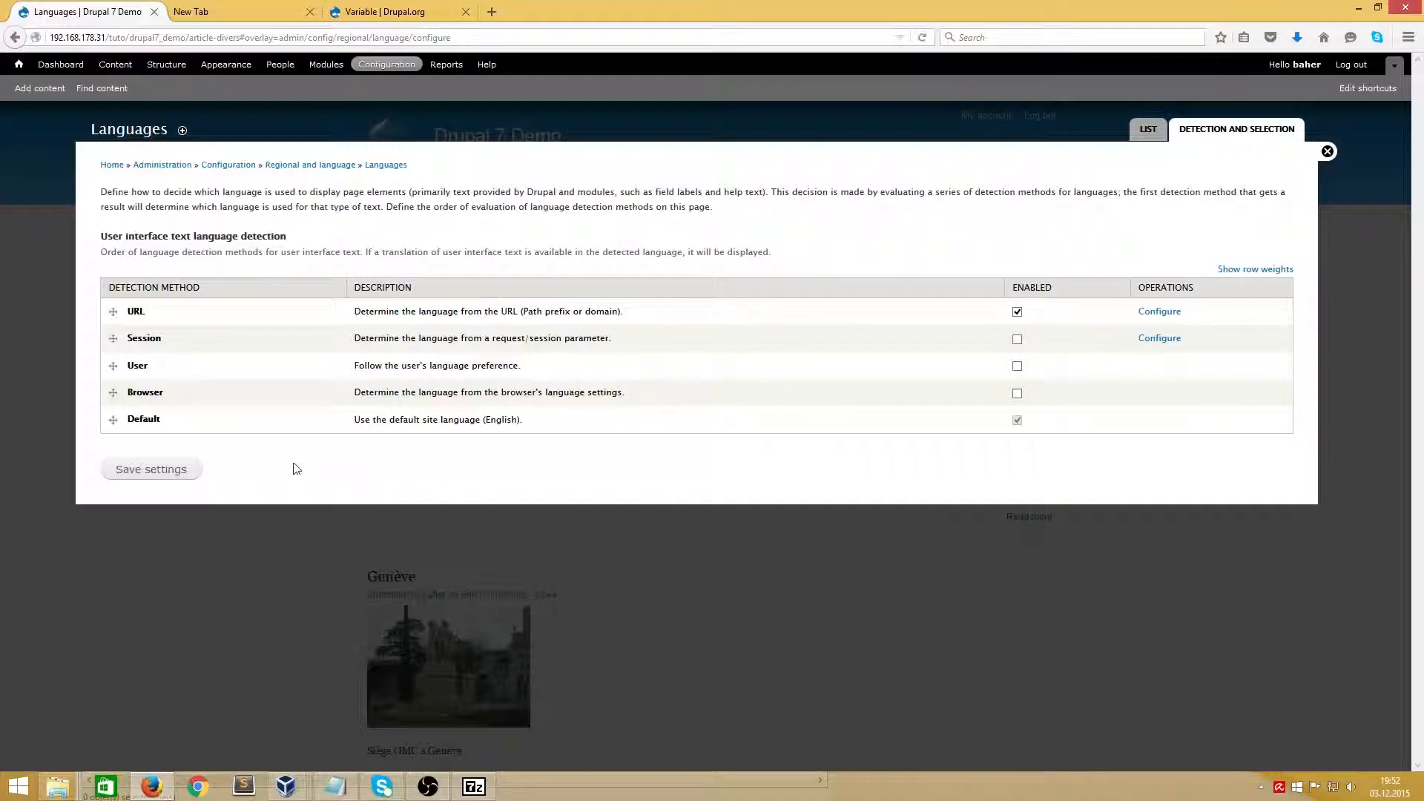
left_click(169, 473)
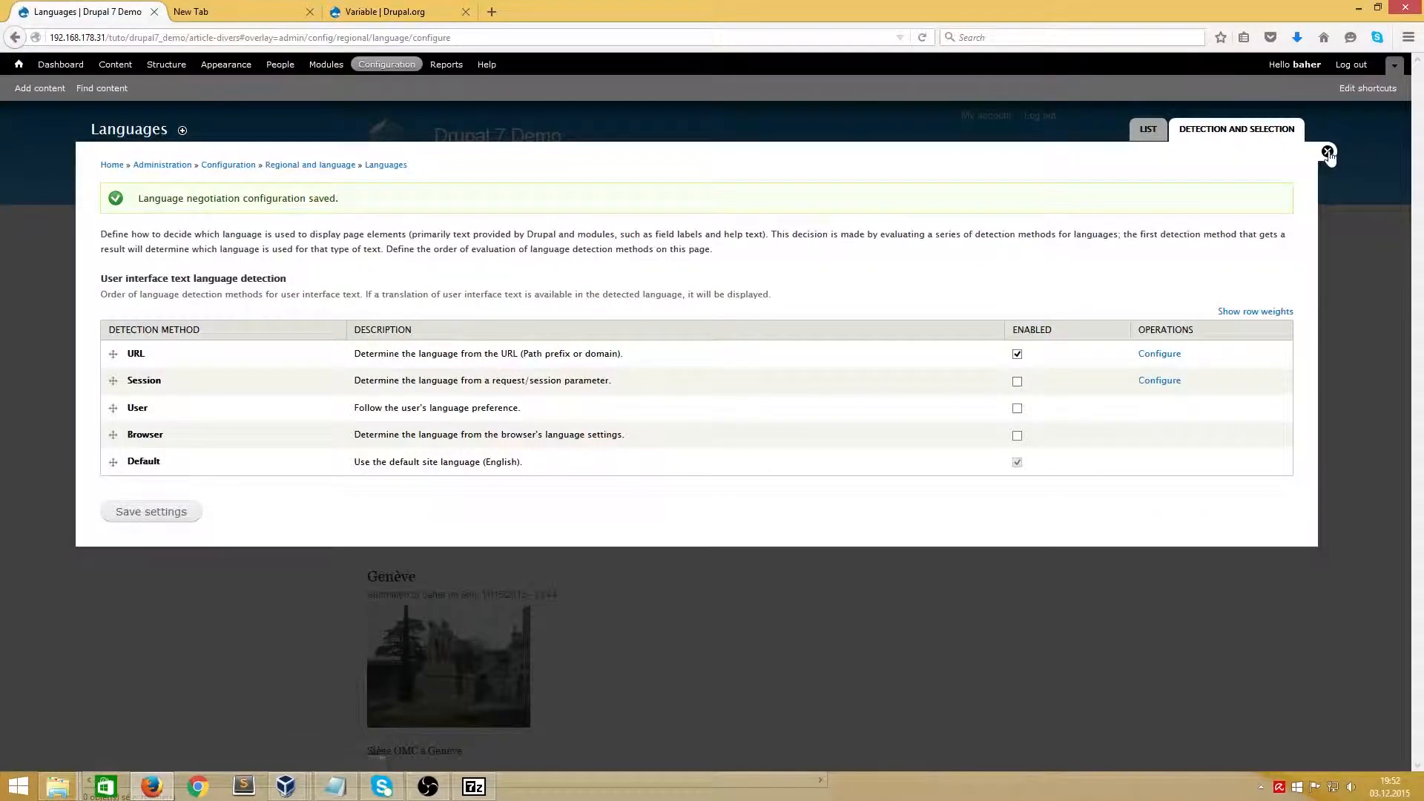
left_click(1328, 152)
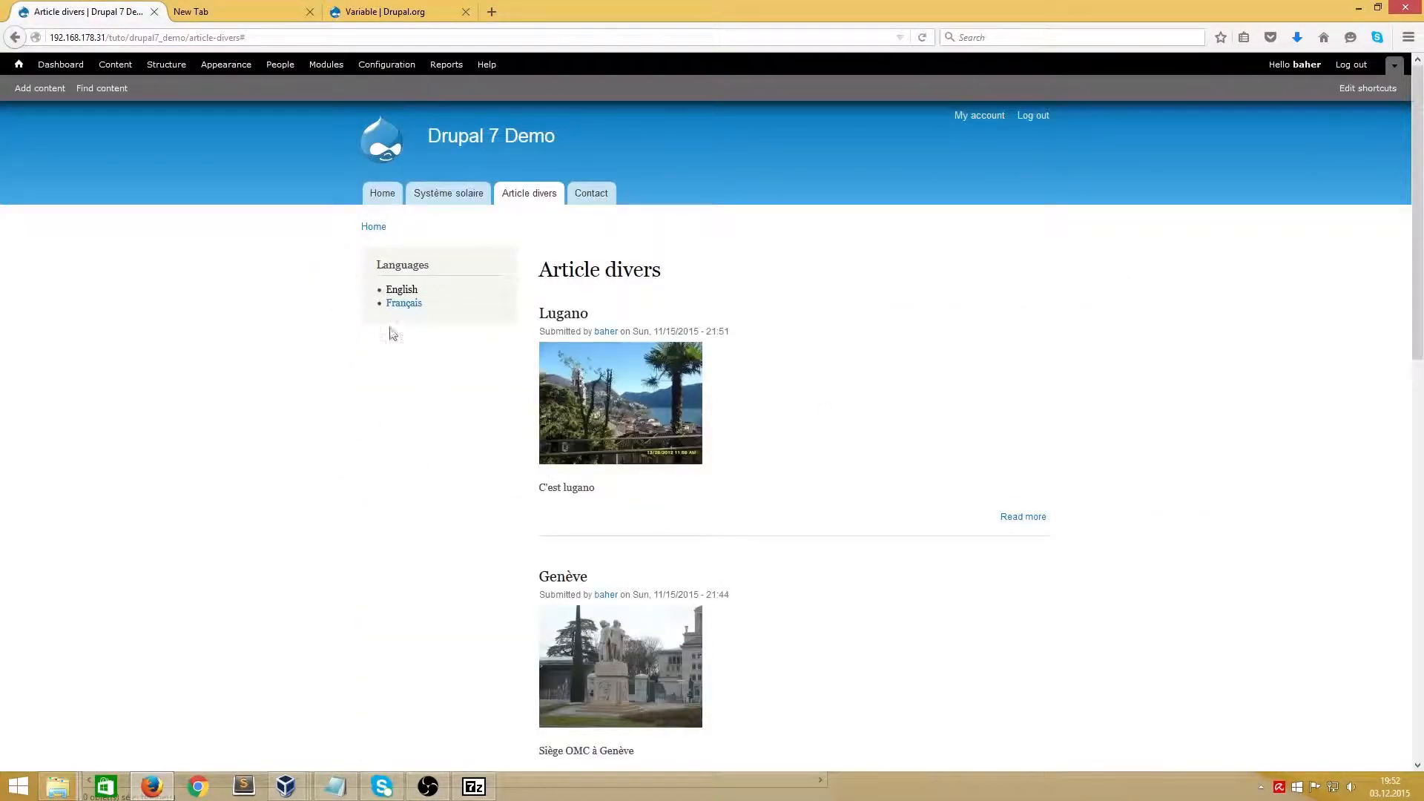
- Open the Lugano article for editing and examine whether its form offers a language setting
mouse_move(379, 264)
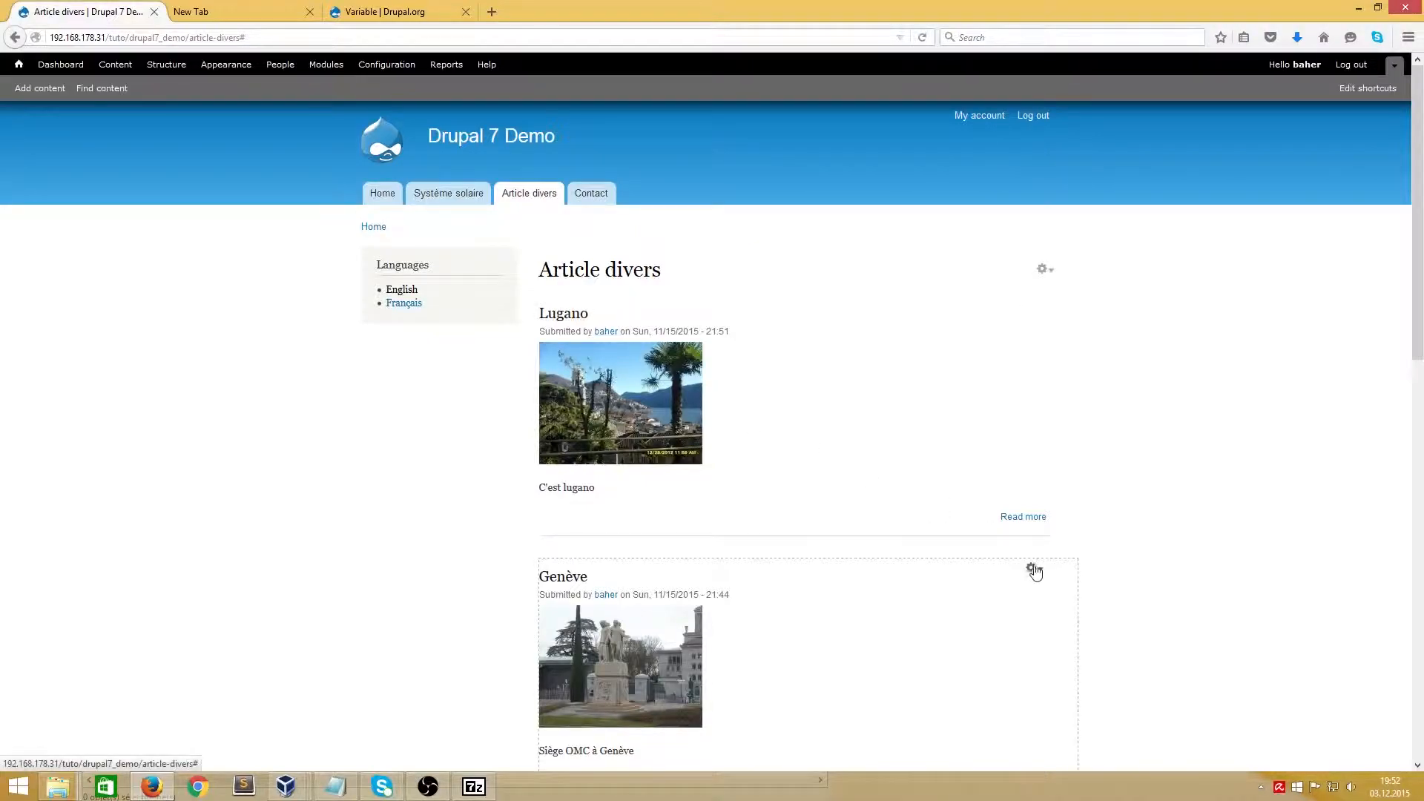
left_click(1030, 517)
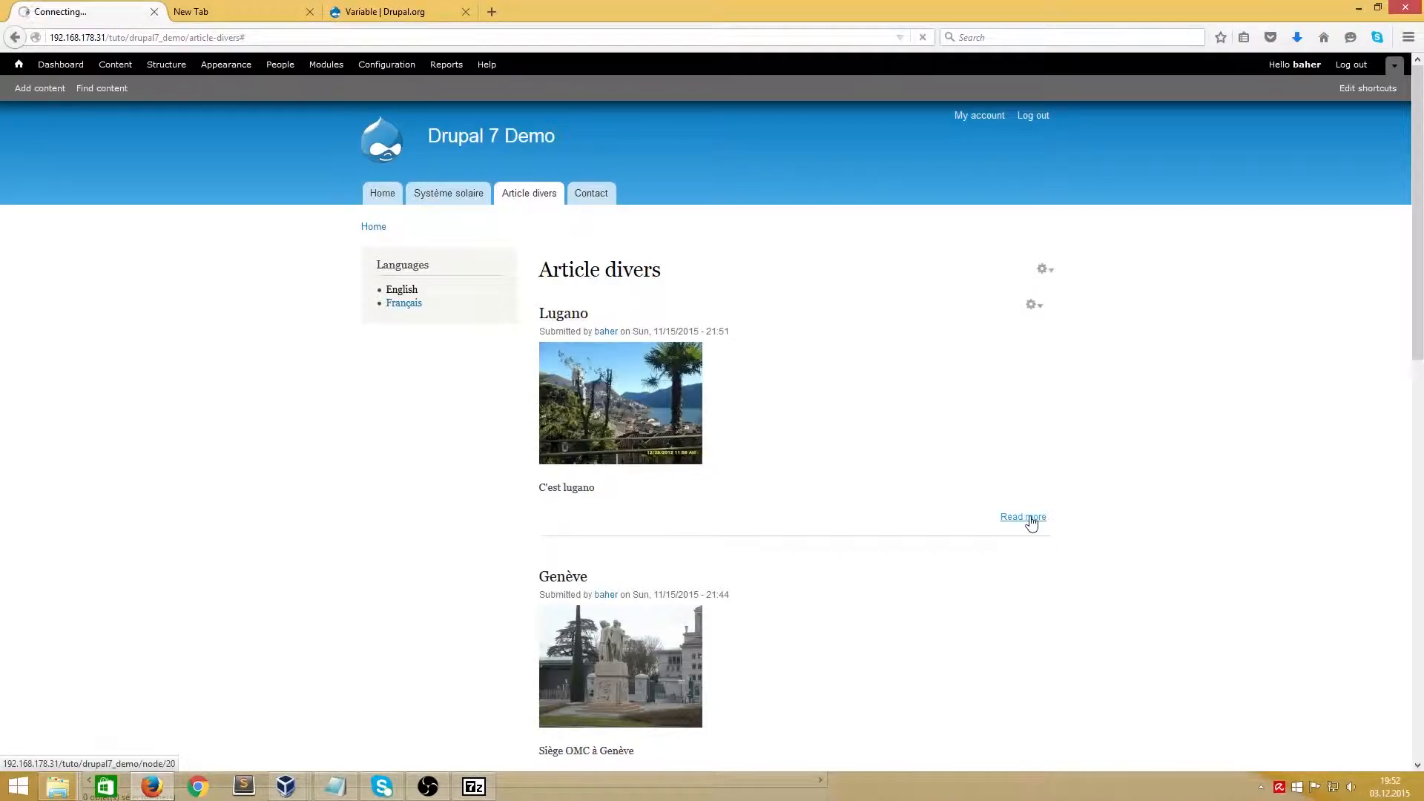
left_click(610, 304)
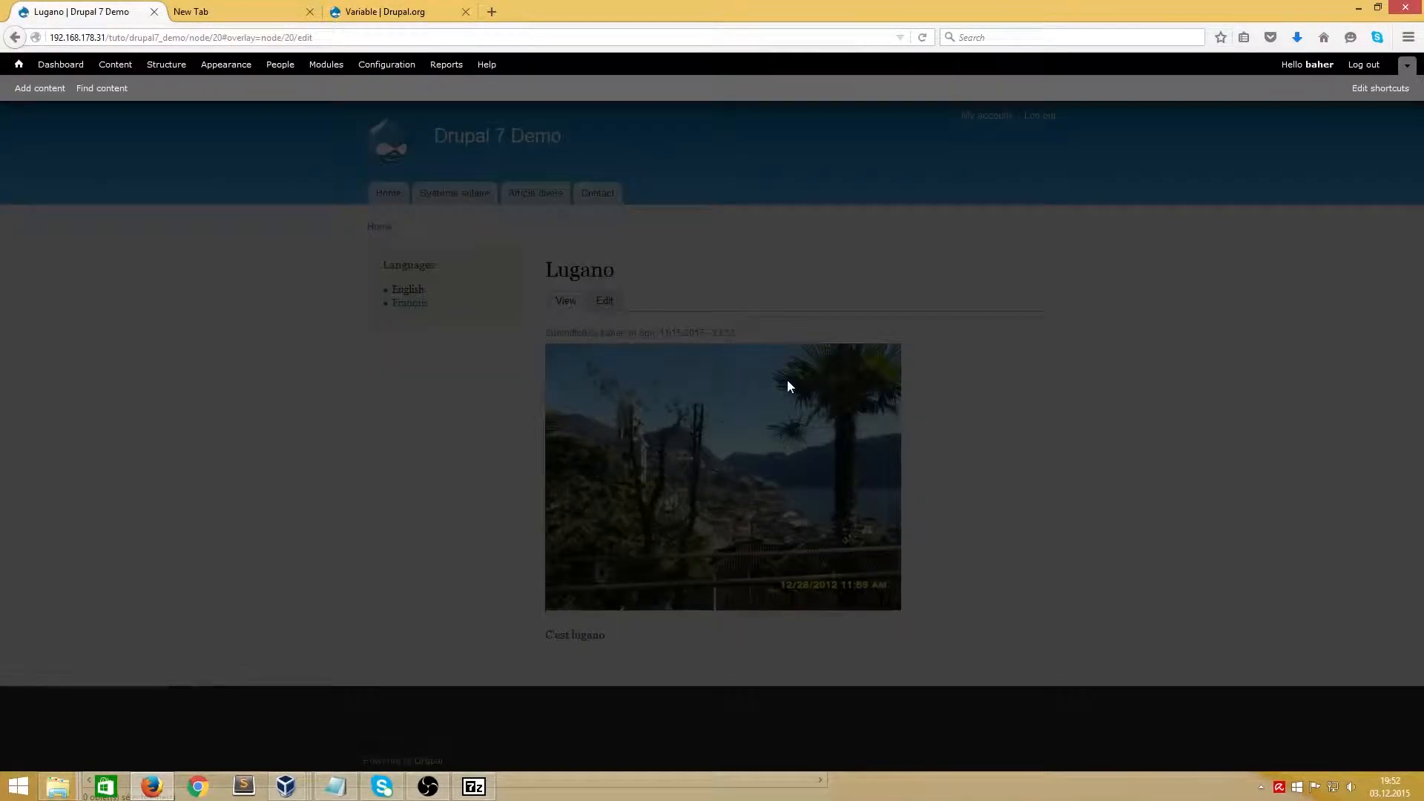
scroll(744, 399, "down", 10)
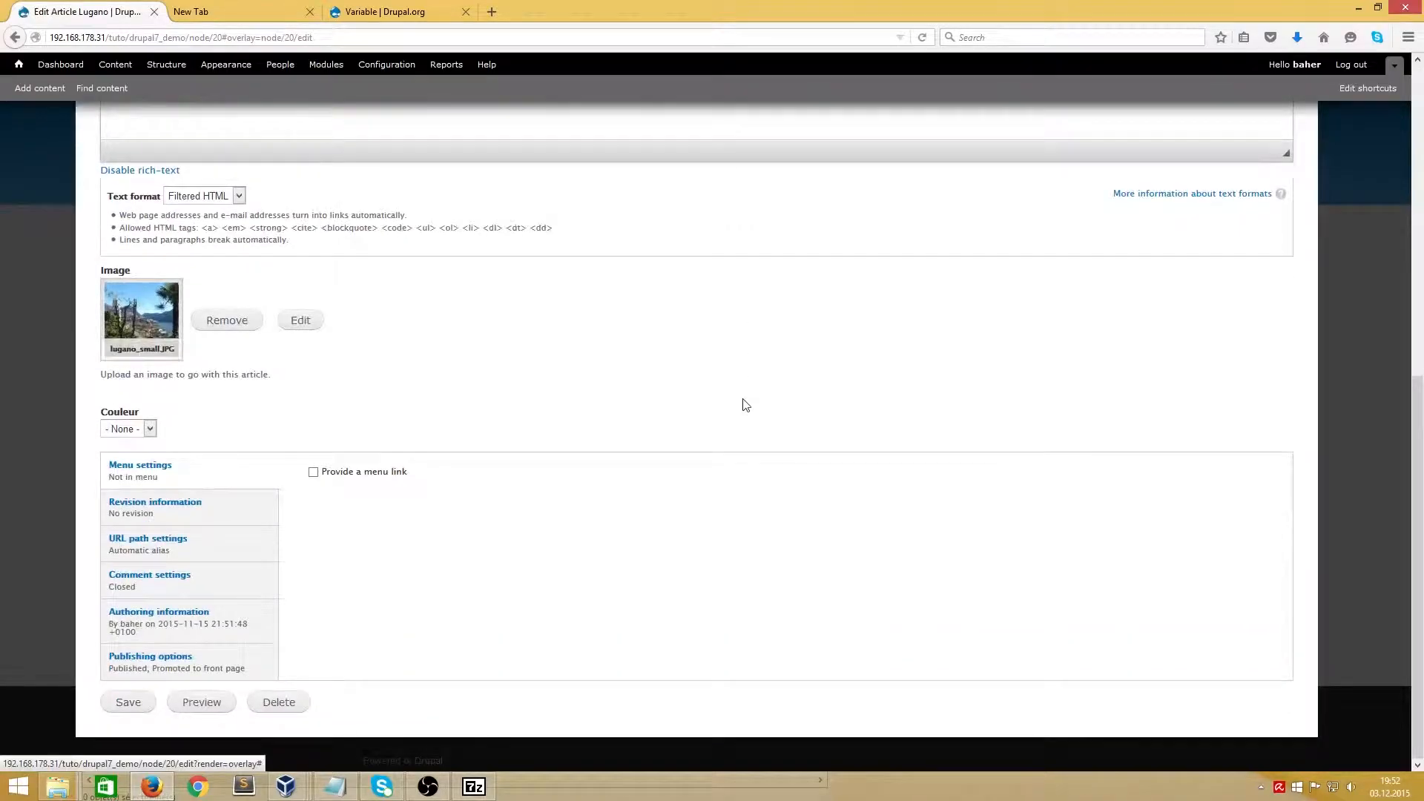
scroll(744, 399, "up", 10)
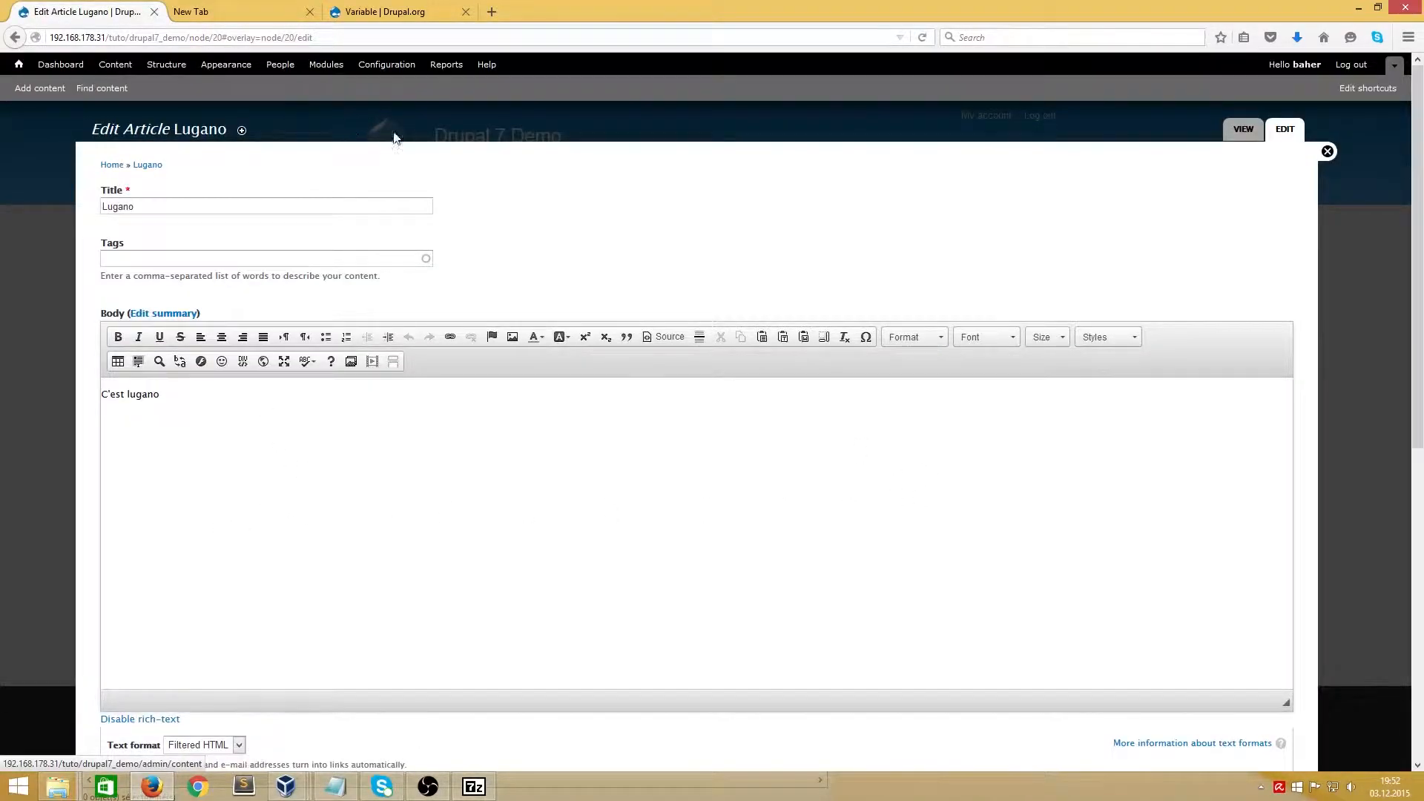
- Set the Article content type's multilingual support to Enabled, with translation, and save the content type
left_click(167, 64)
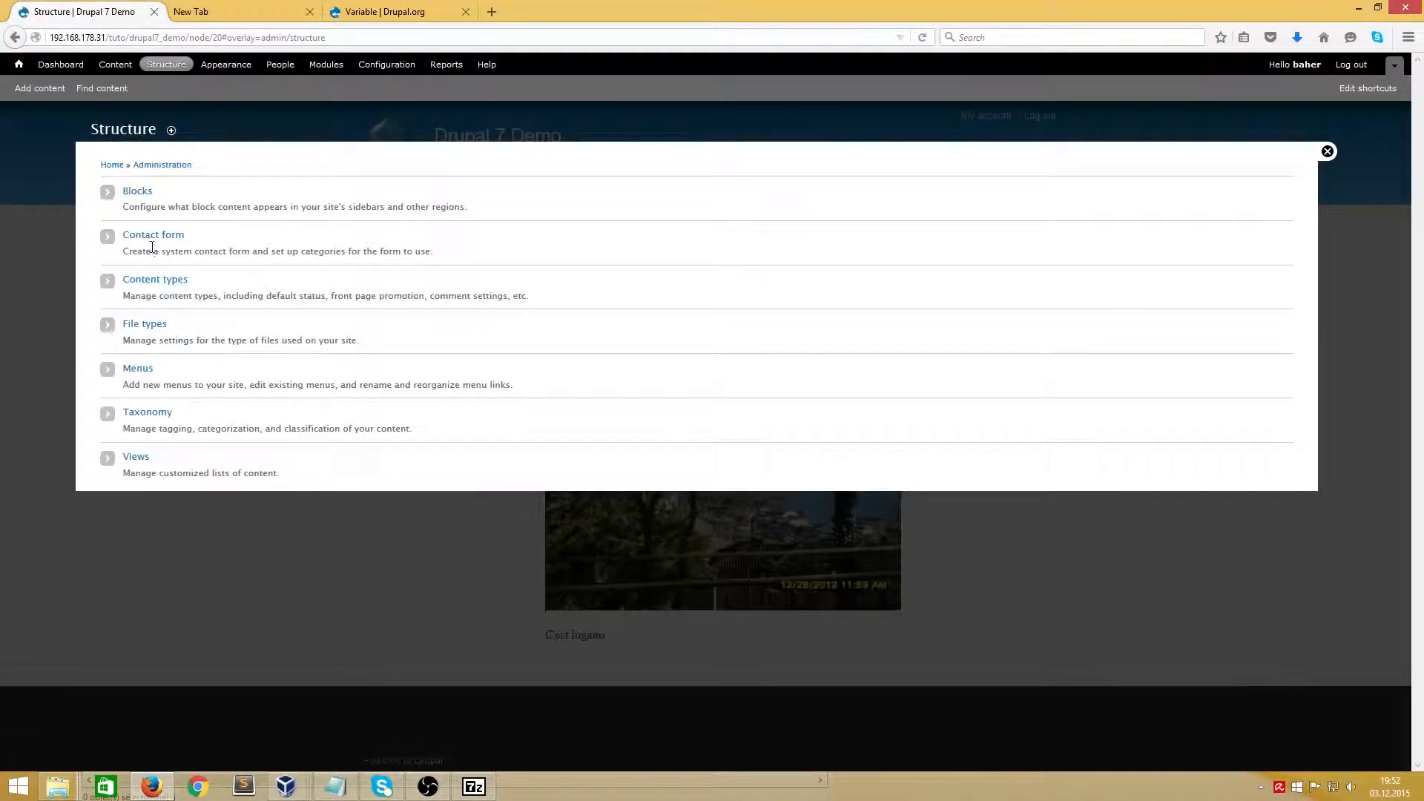
left_click(159, 287)
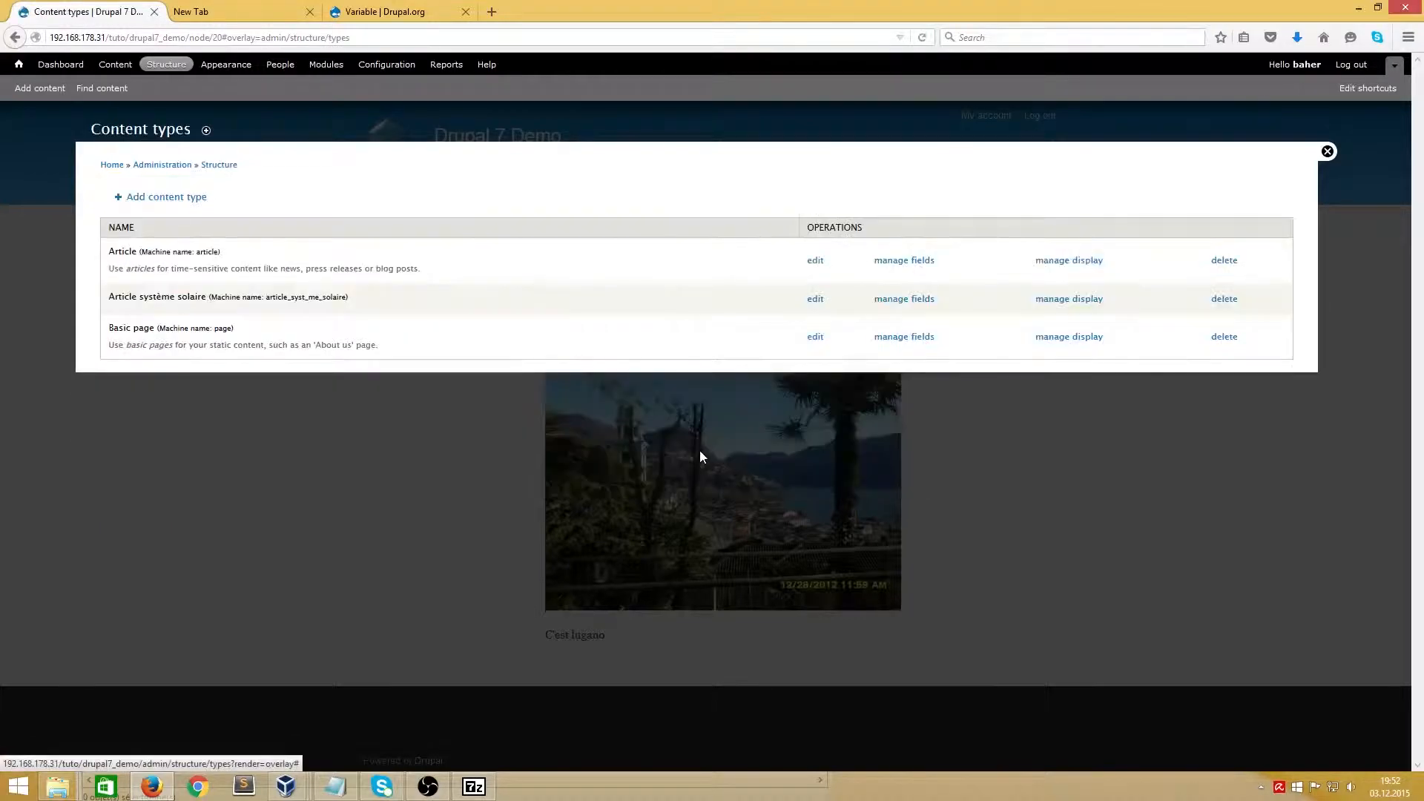
left_click(814, 265)
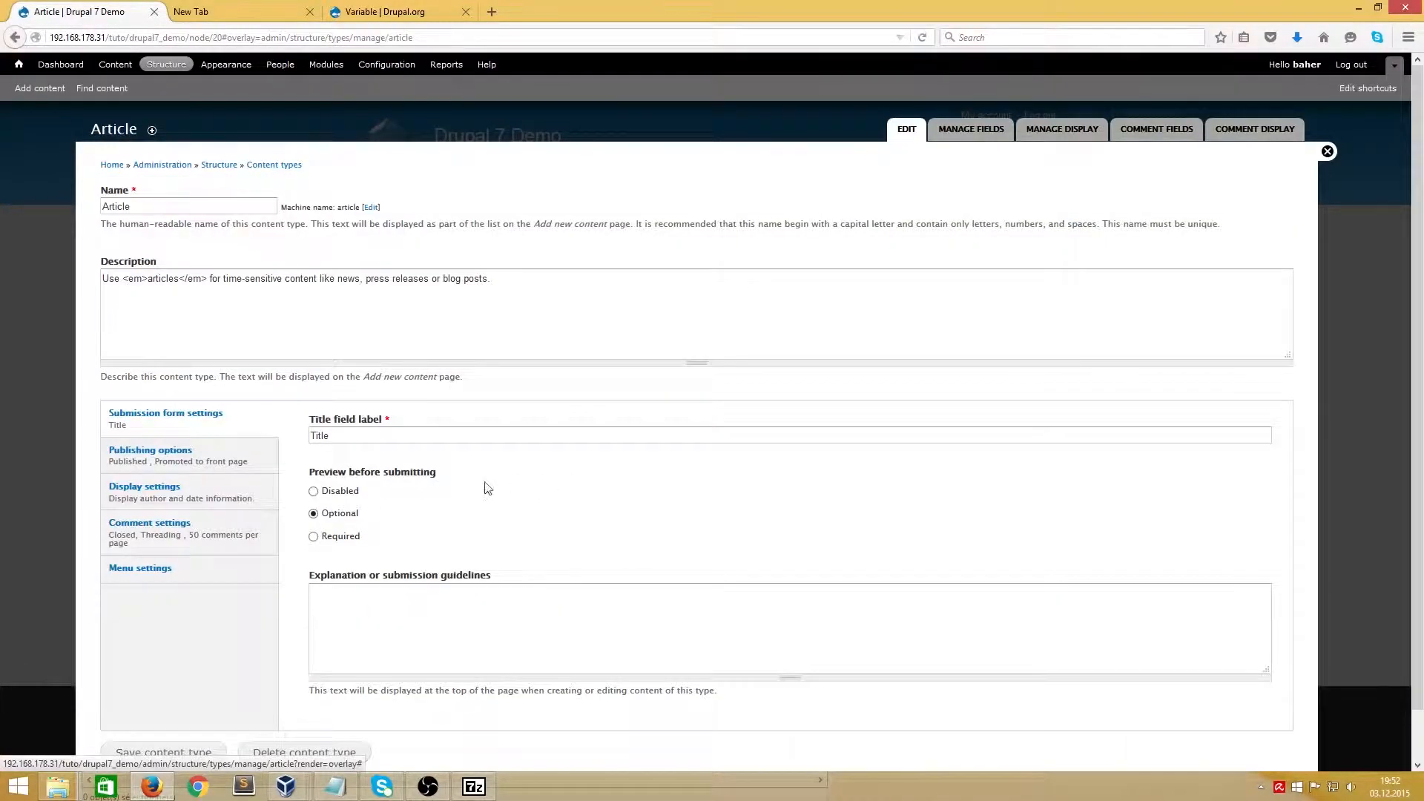
left_click(146, 462)
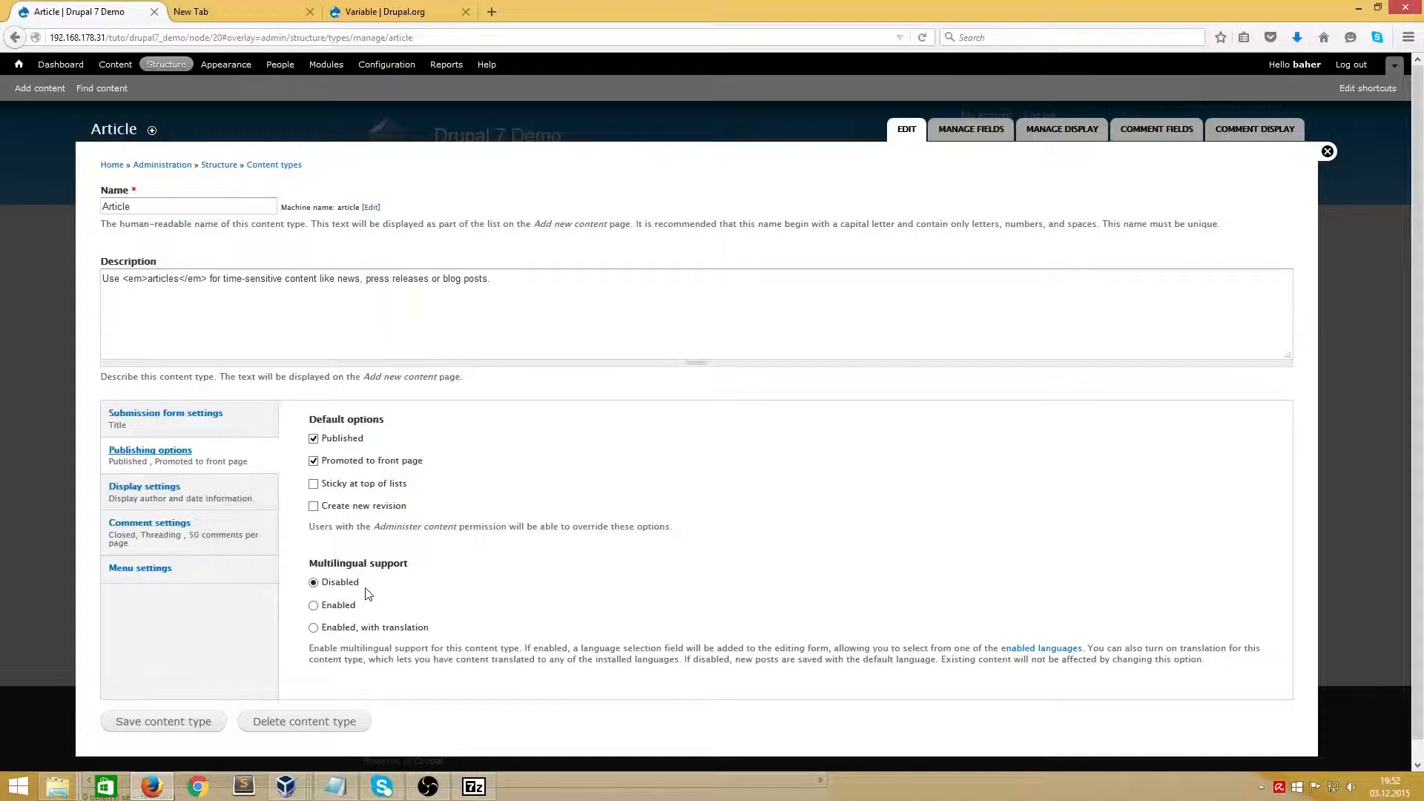
left_click(314, 628)
left_click(313, 605)
left_click(313, 628)
left_click(135, 729)
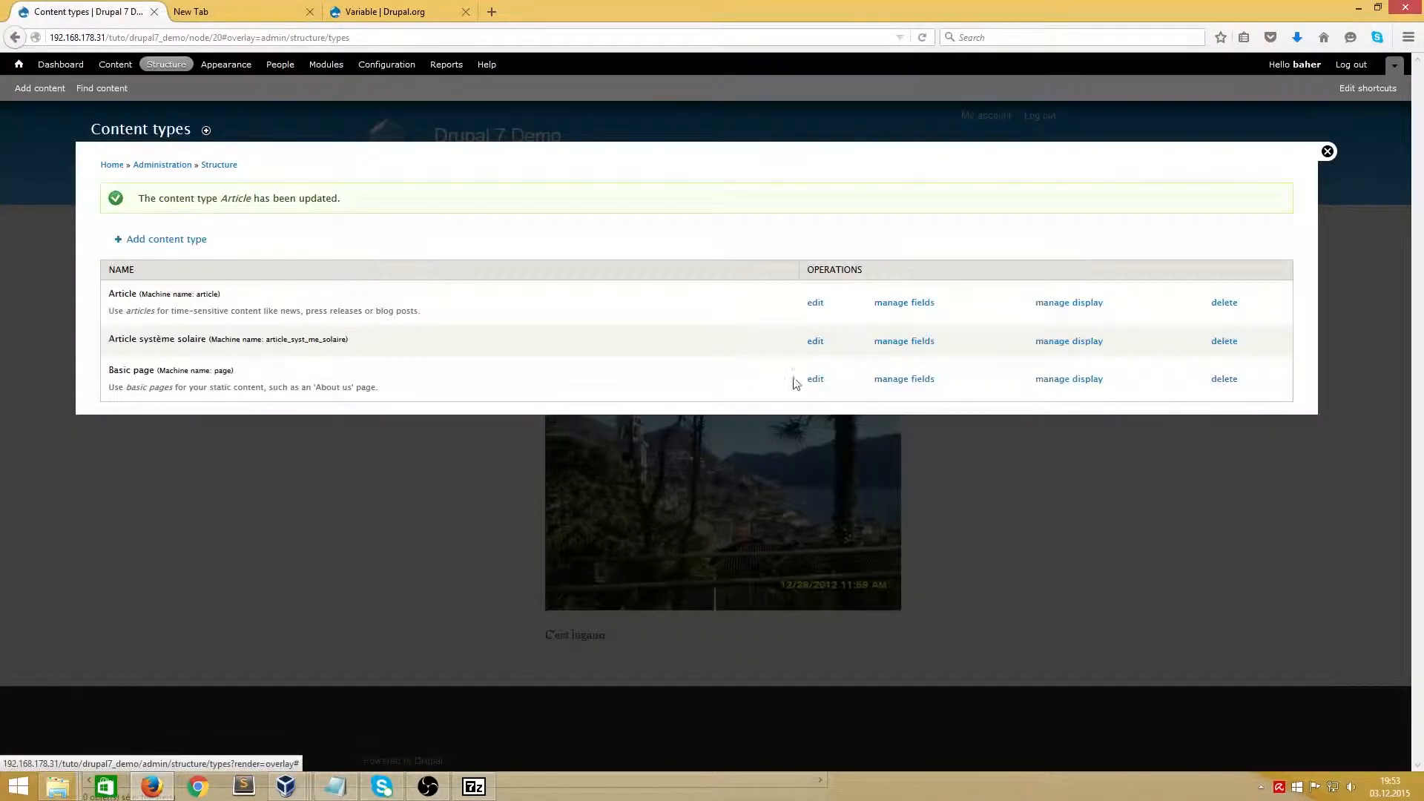
- Set multilingual support of the Article système solaire content type to Enabled, with translation, save it and return to the Lugano article
left_click(815, 342)
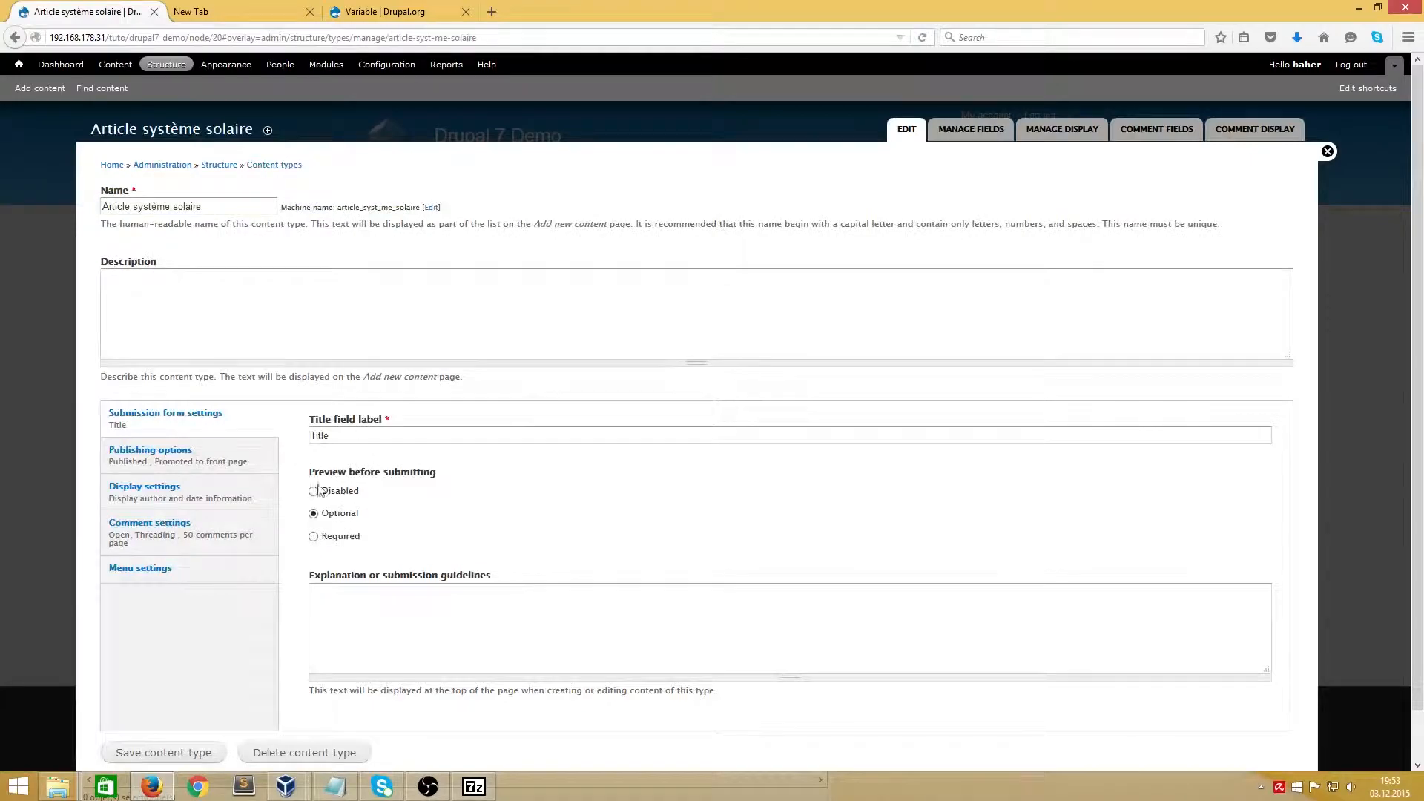
left_click(177, 453)
left_click(313, 628)
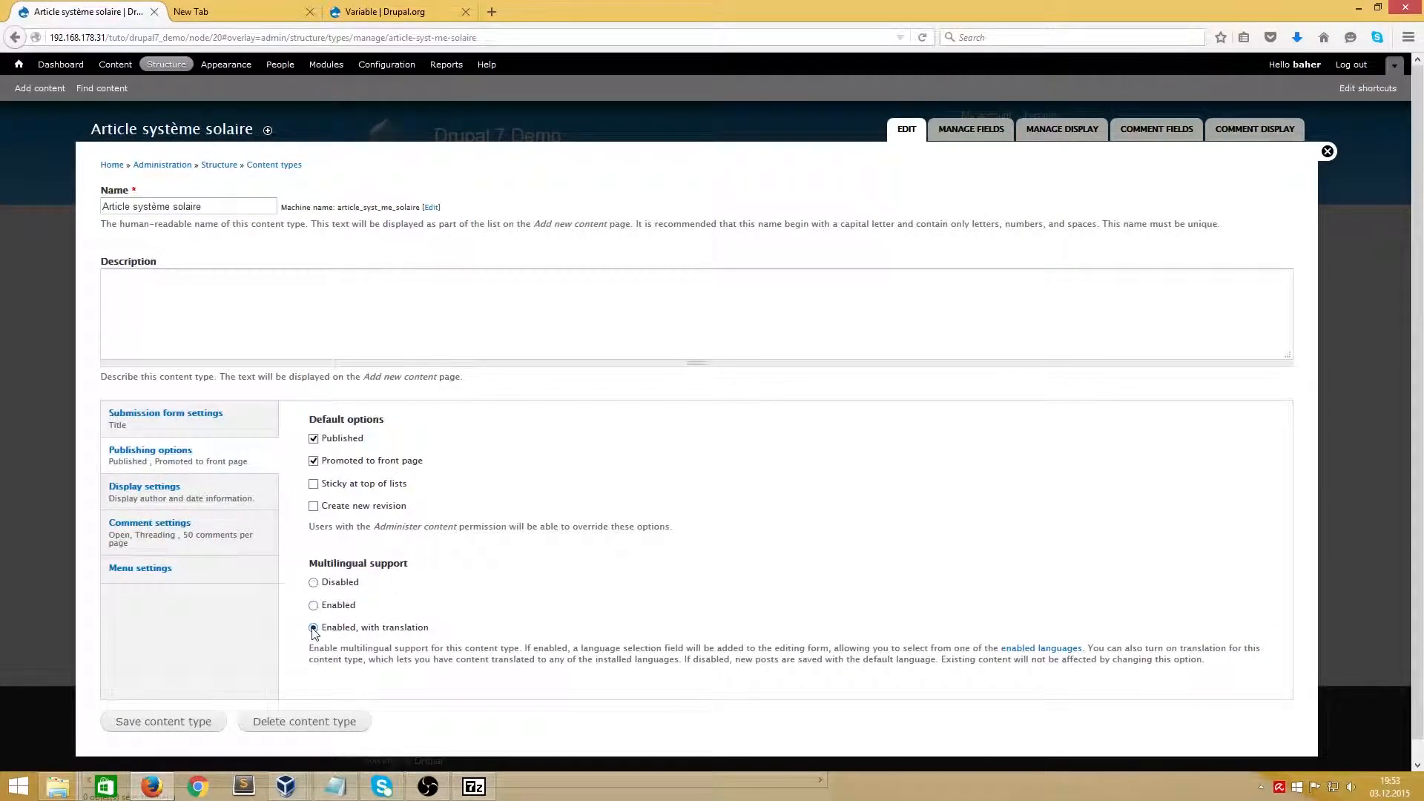
left_click(145, 728)
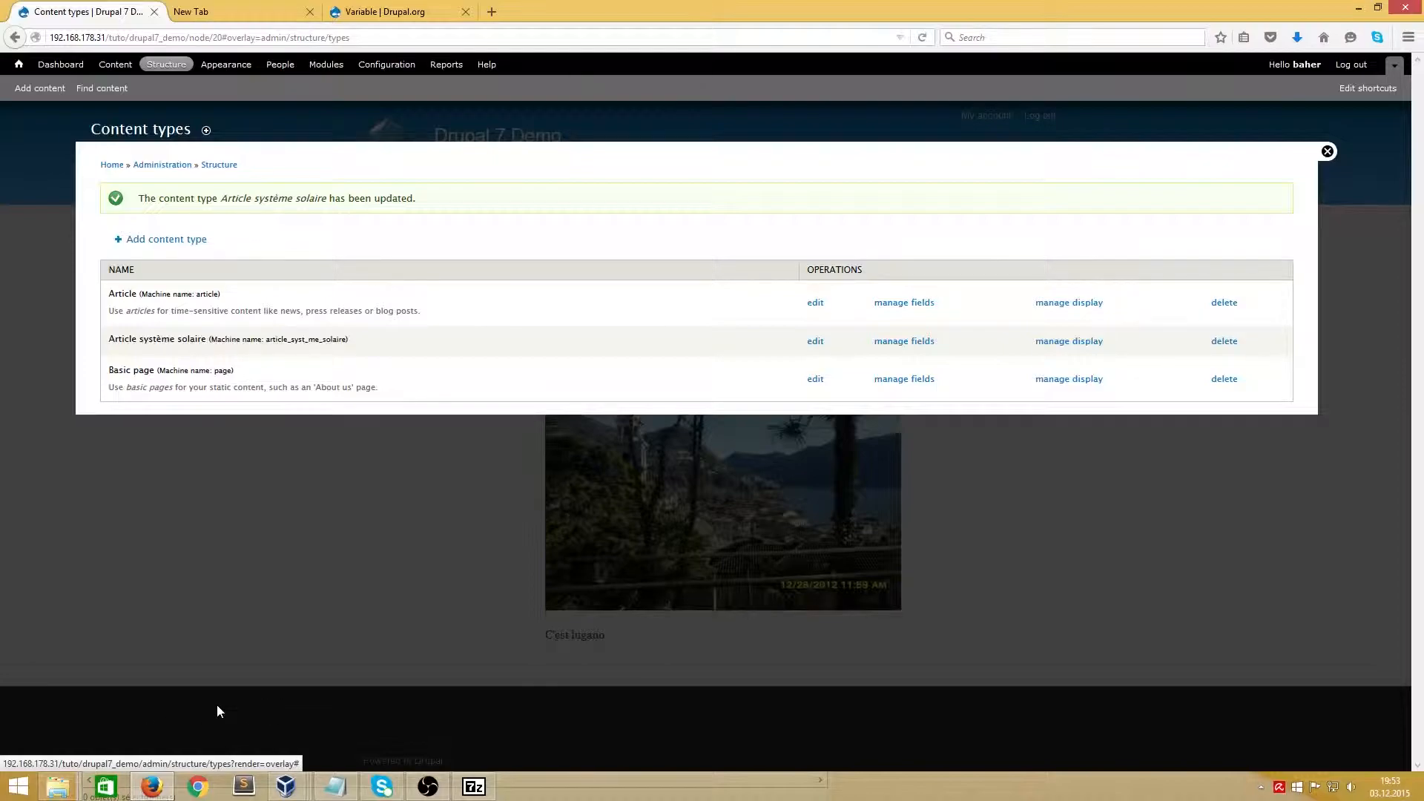
left_click(1328, 151)
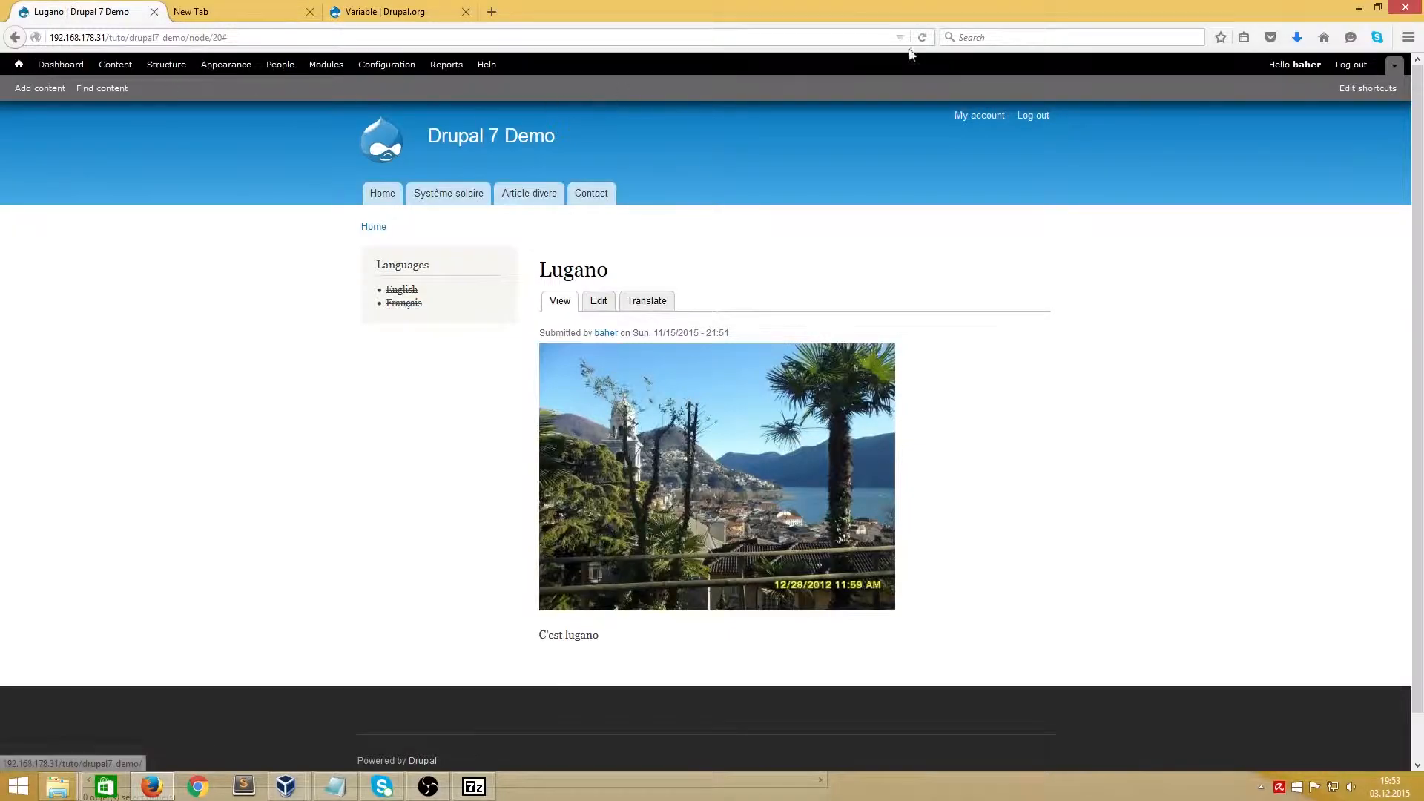
left_click(923, 38)
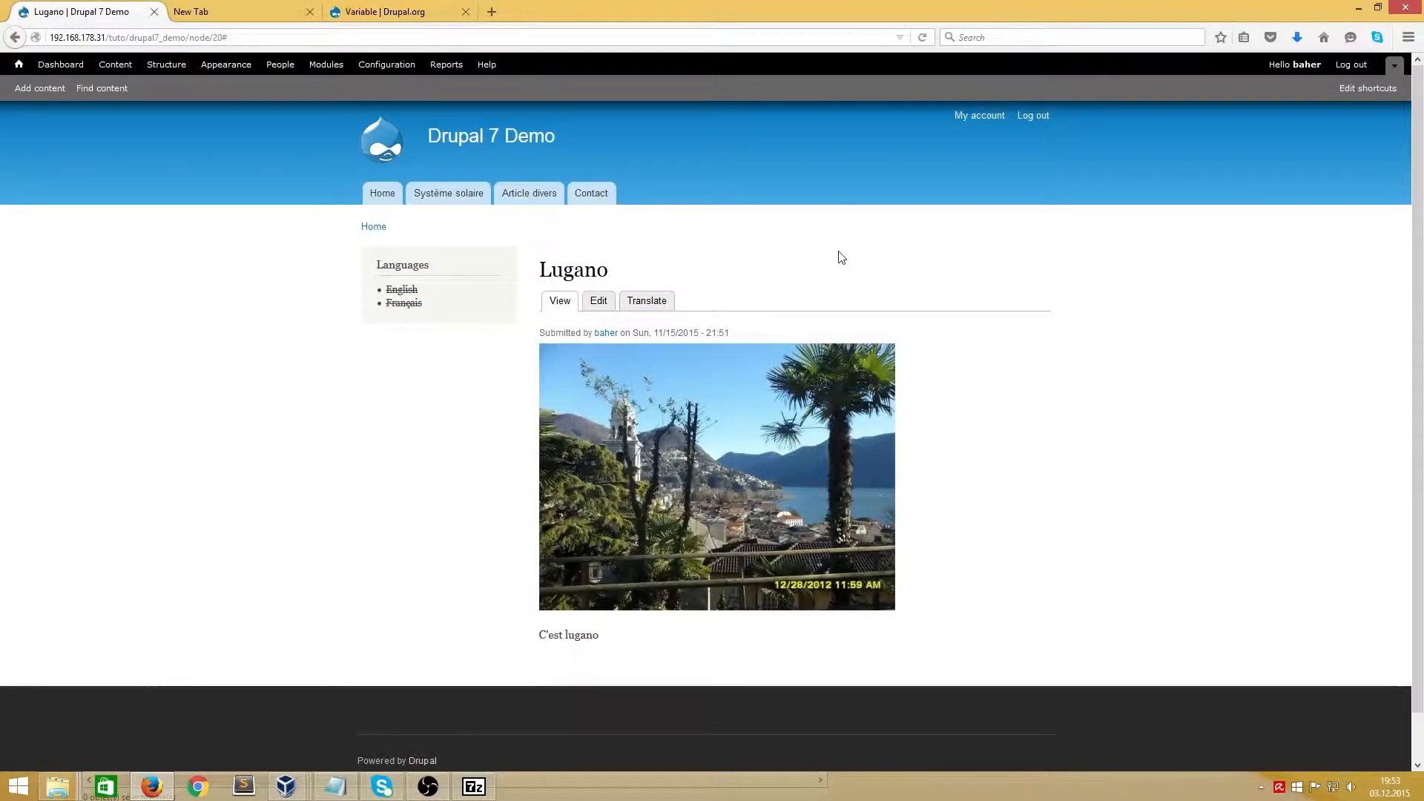
left_click(598, 306)
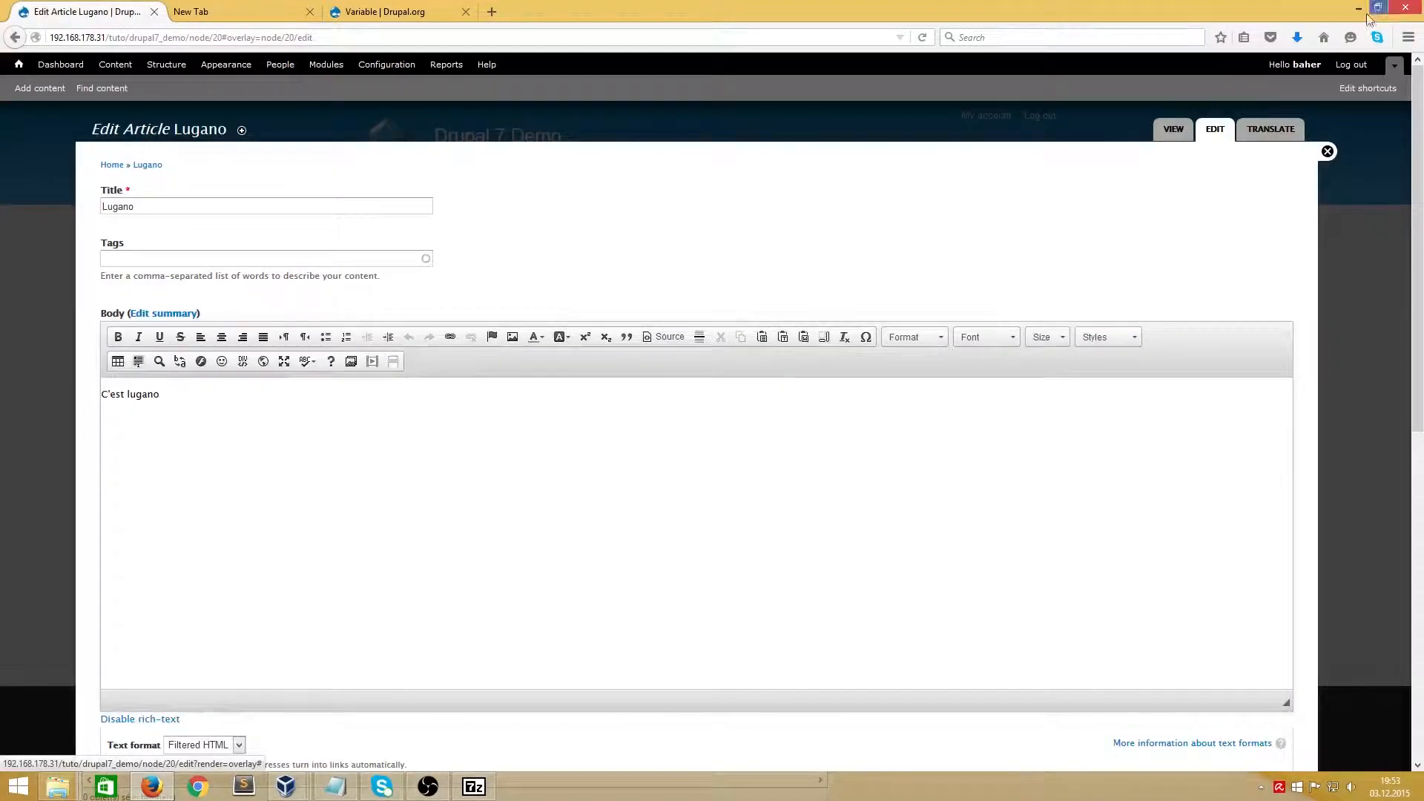
left_click(1327, 151)
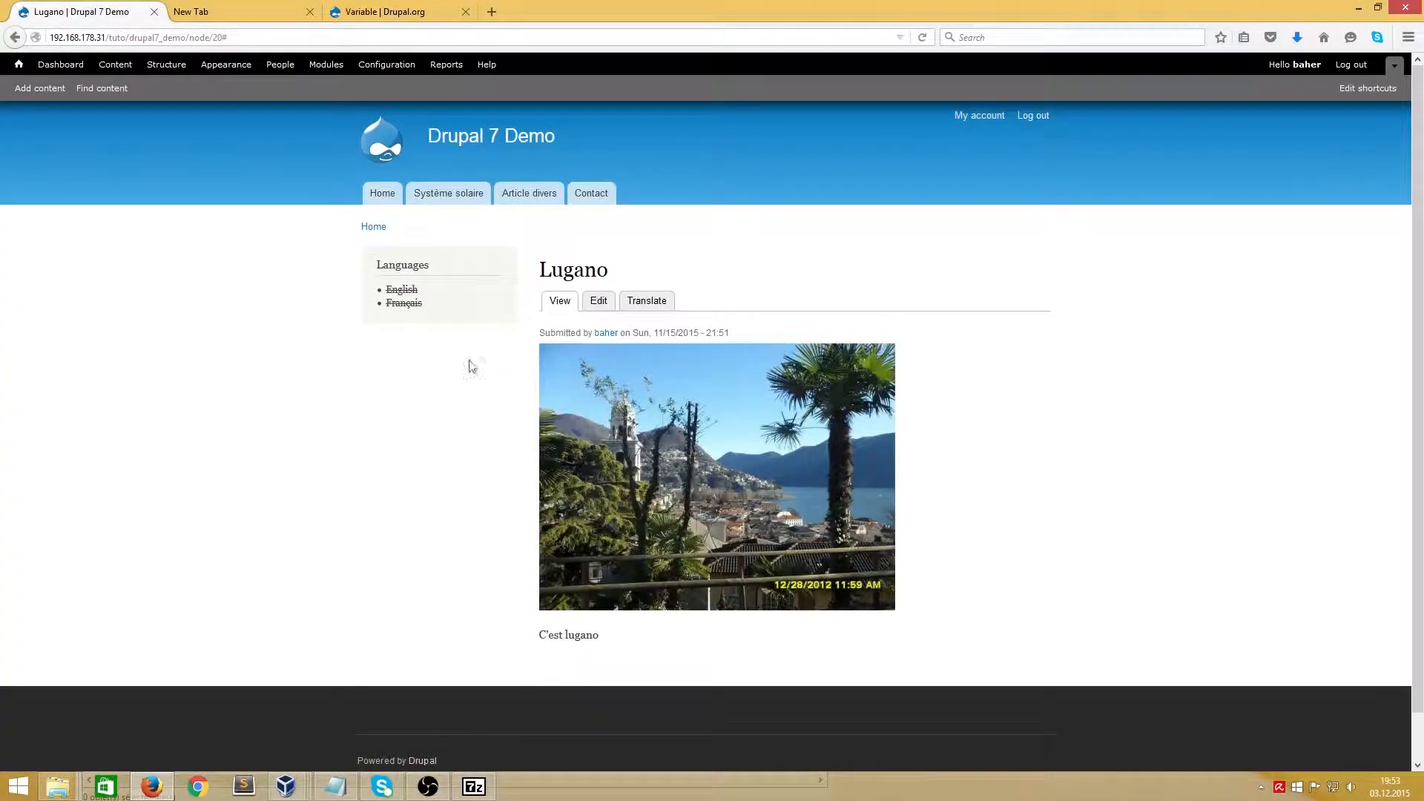
- Edit the Lugano article to set its language to French and save it
left_click(598, 304)
scroll(823, 391, "down", 6)
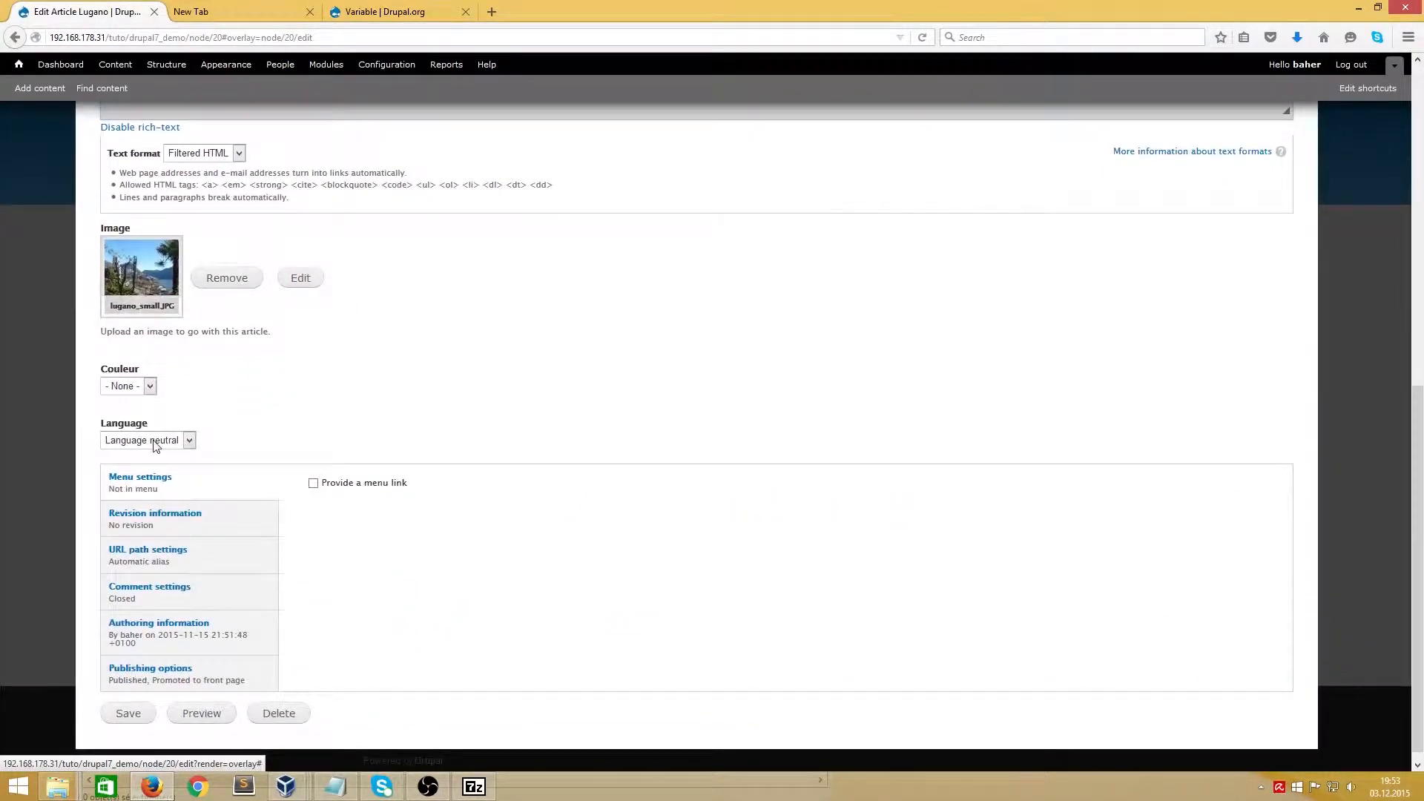
left_click(154, 441)
left_click(140, 482)
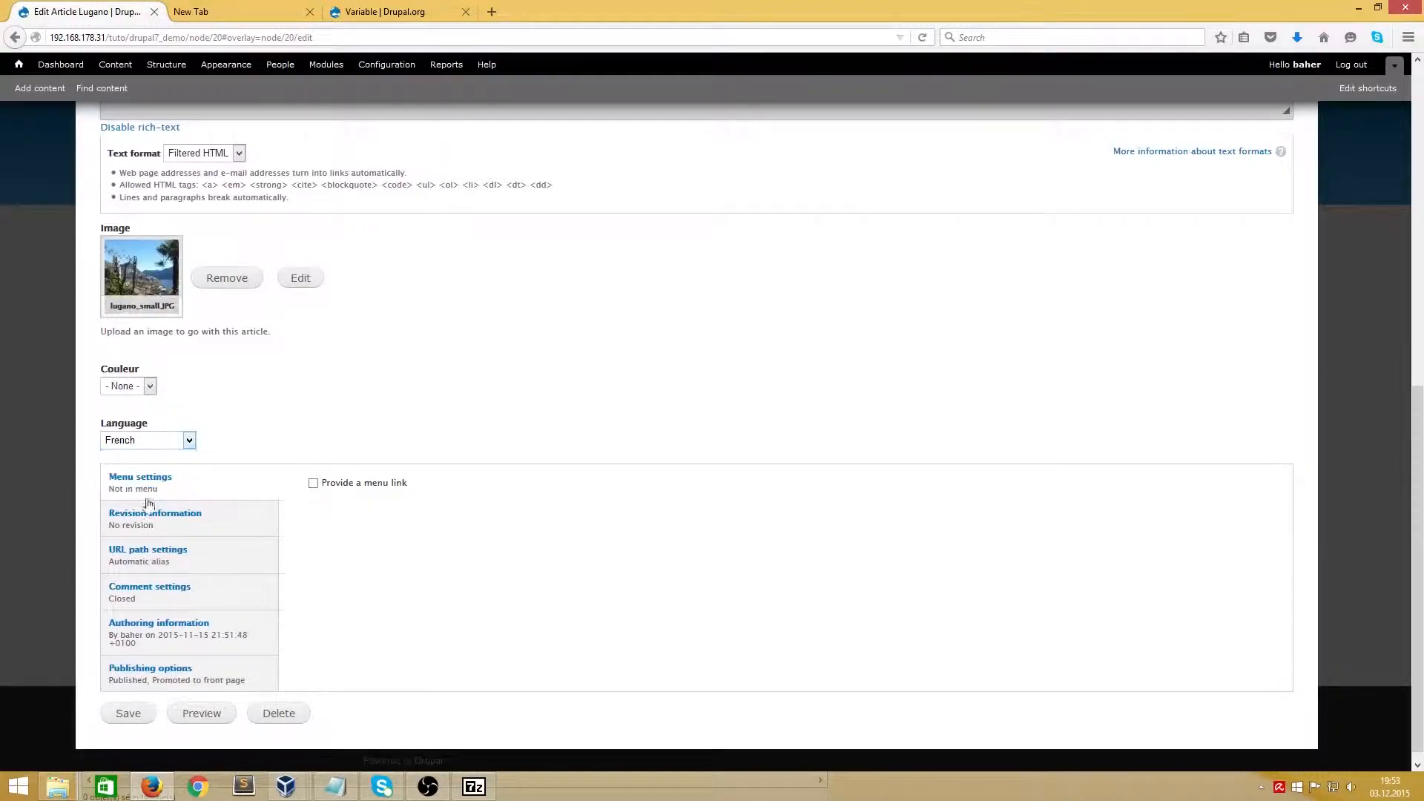
left_click(112, 721)
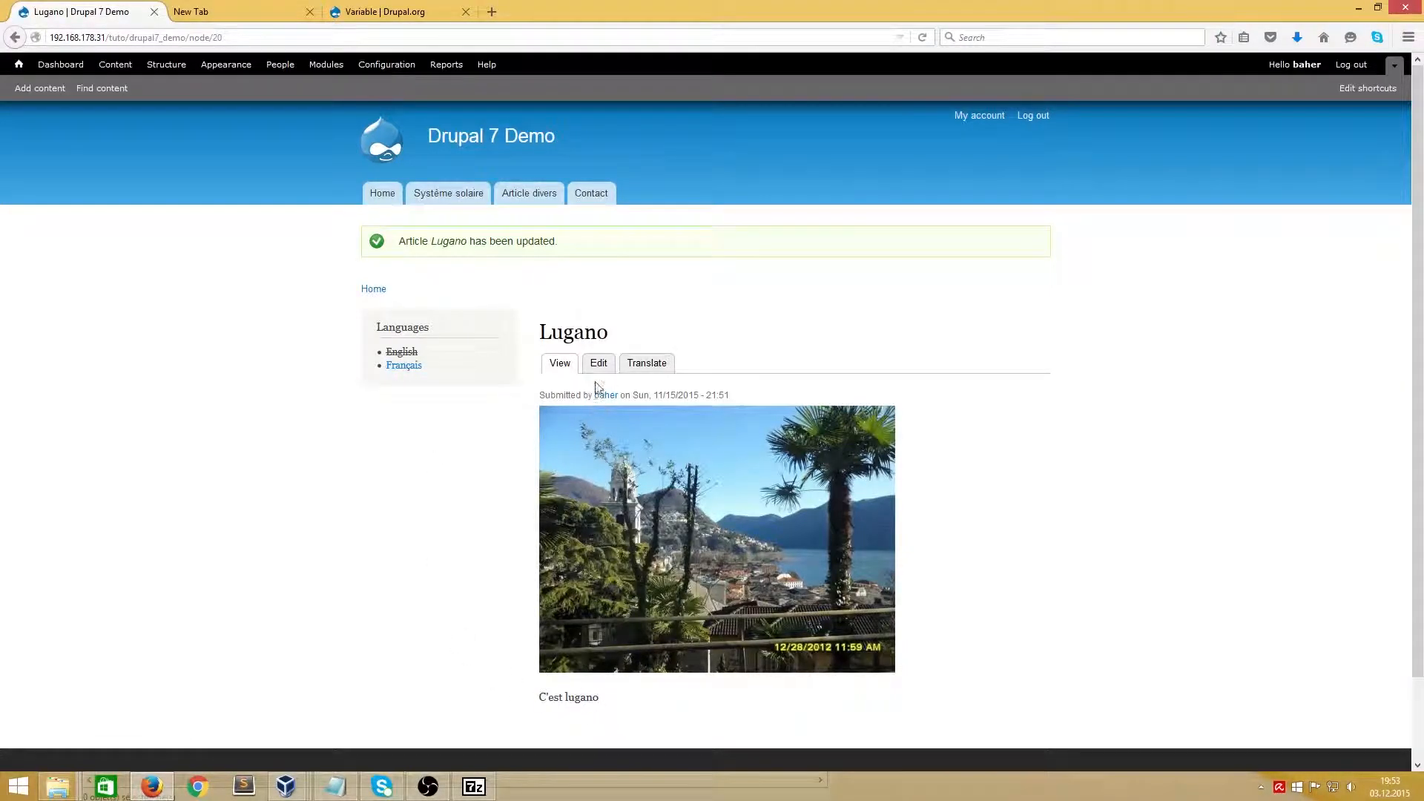
- Add an English translation of the Lugano article with the body text "This is Lugano" and save it
left_click(654, 371)
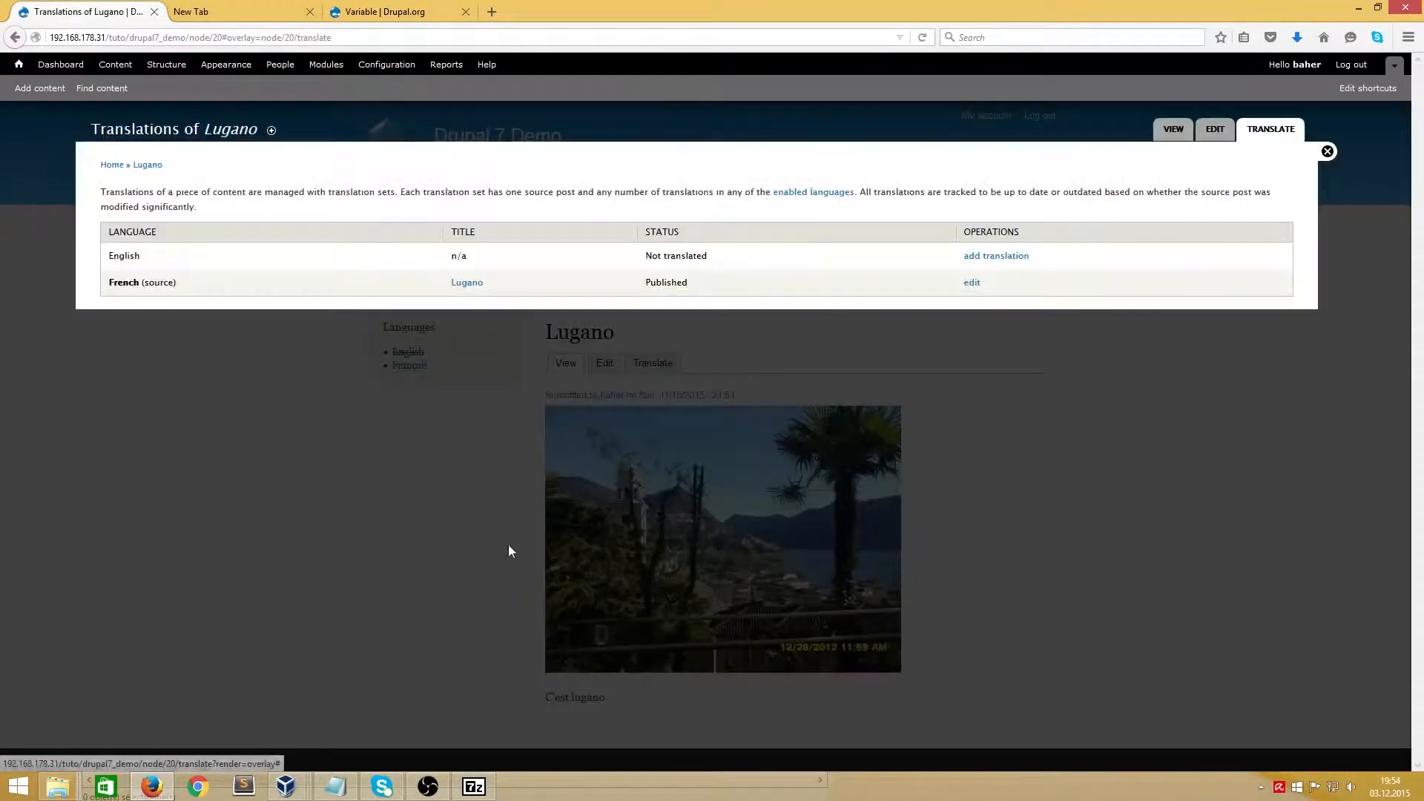
left_click(986, 256)
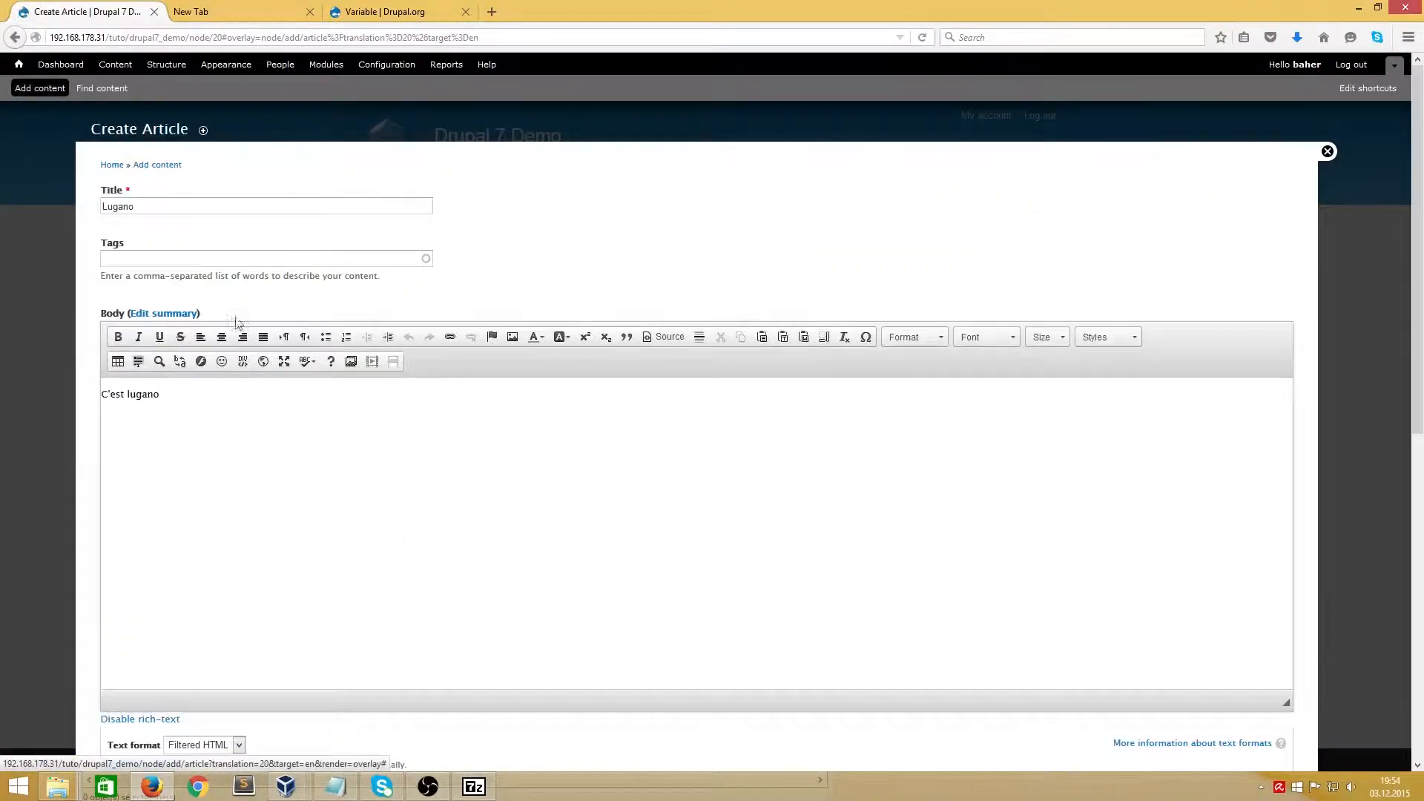
left_click_drag(191, 397, 24, 393)
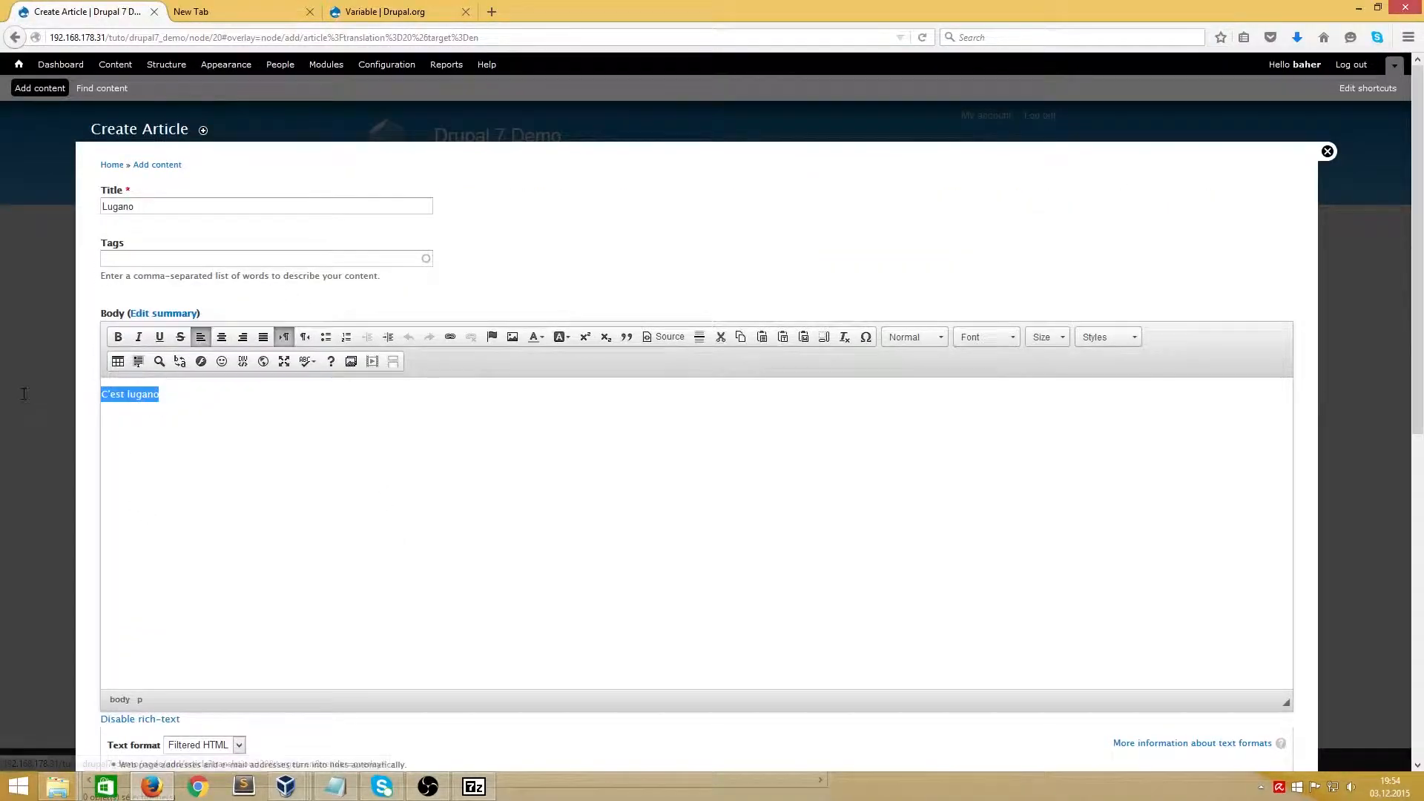
type("Thi")
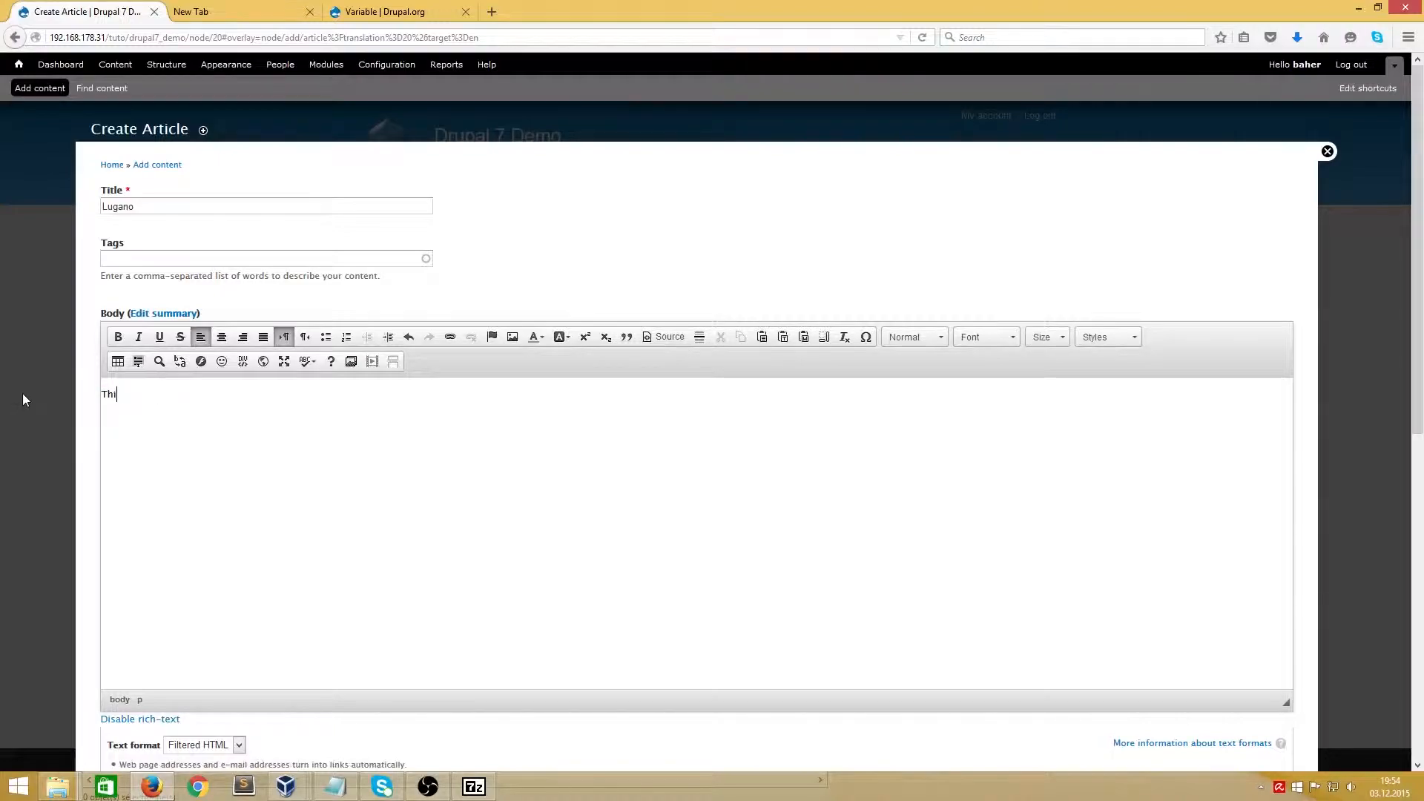
type("s is Lugano")
scroll(200, 493, "down", 6)
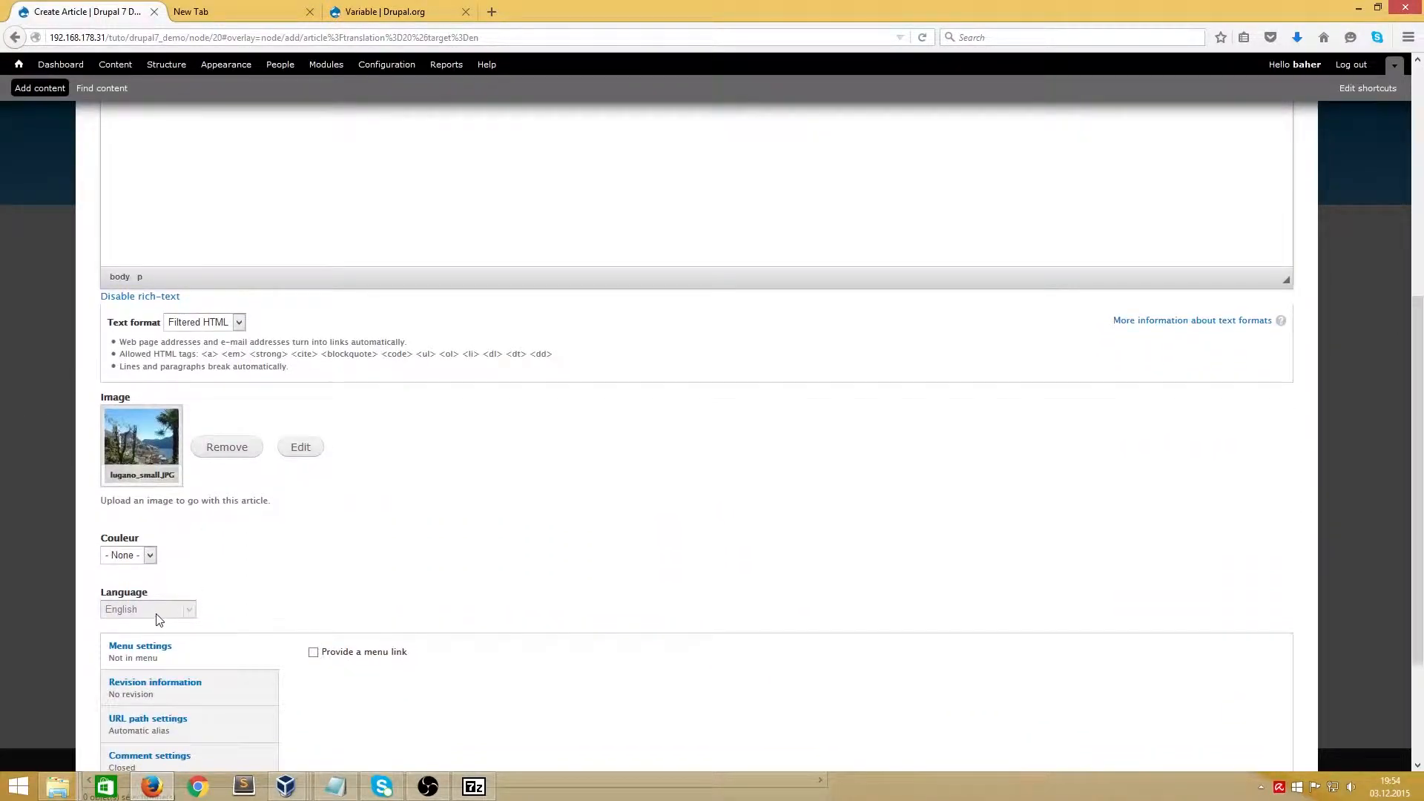
scroll(232, 606, "down", 3)
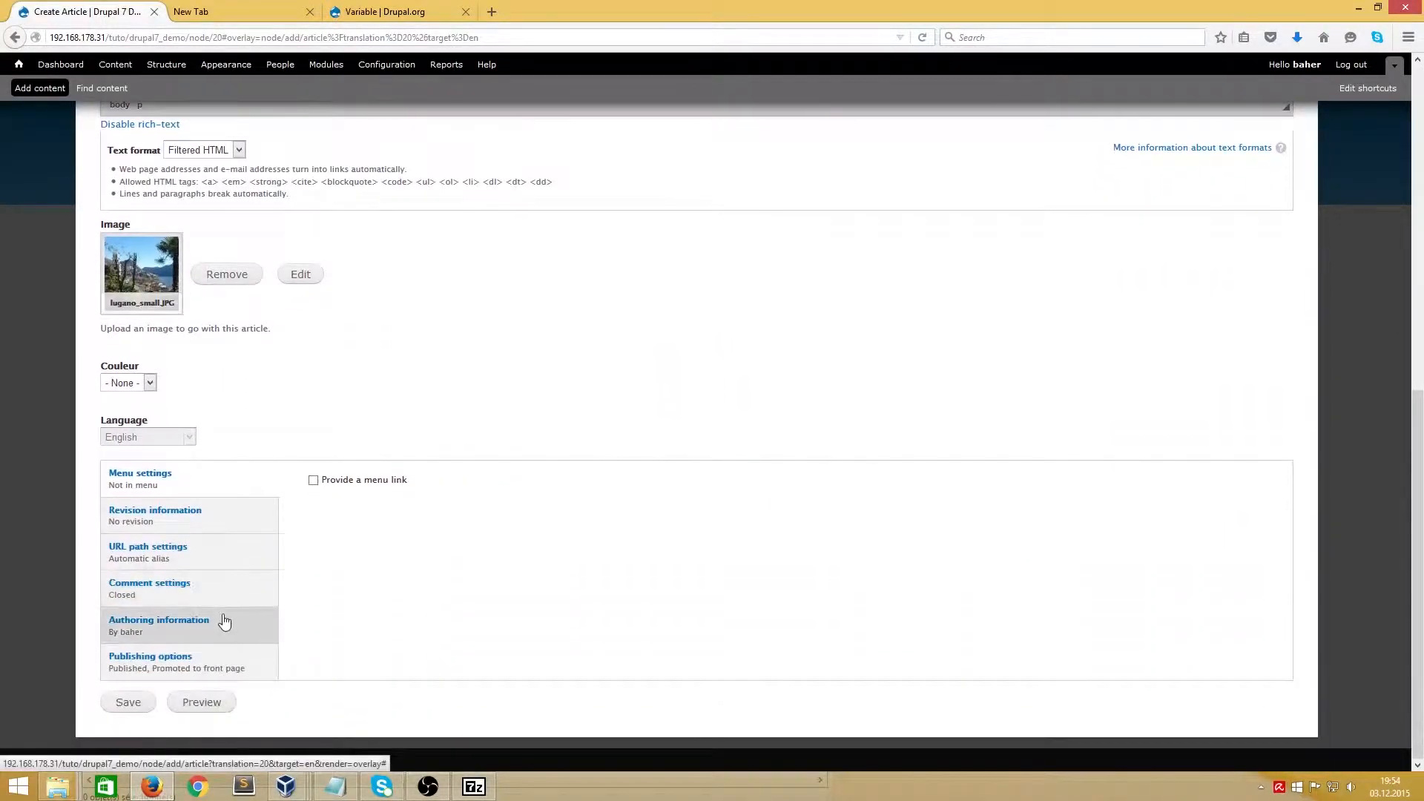
left_click(115, 705)
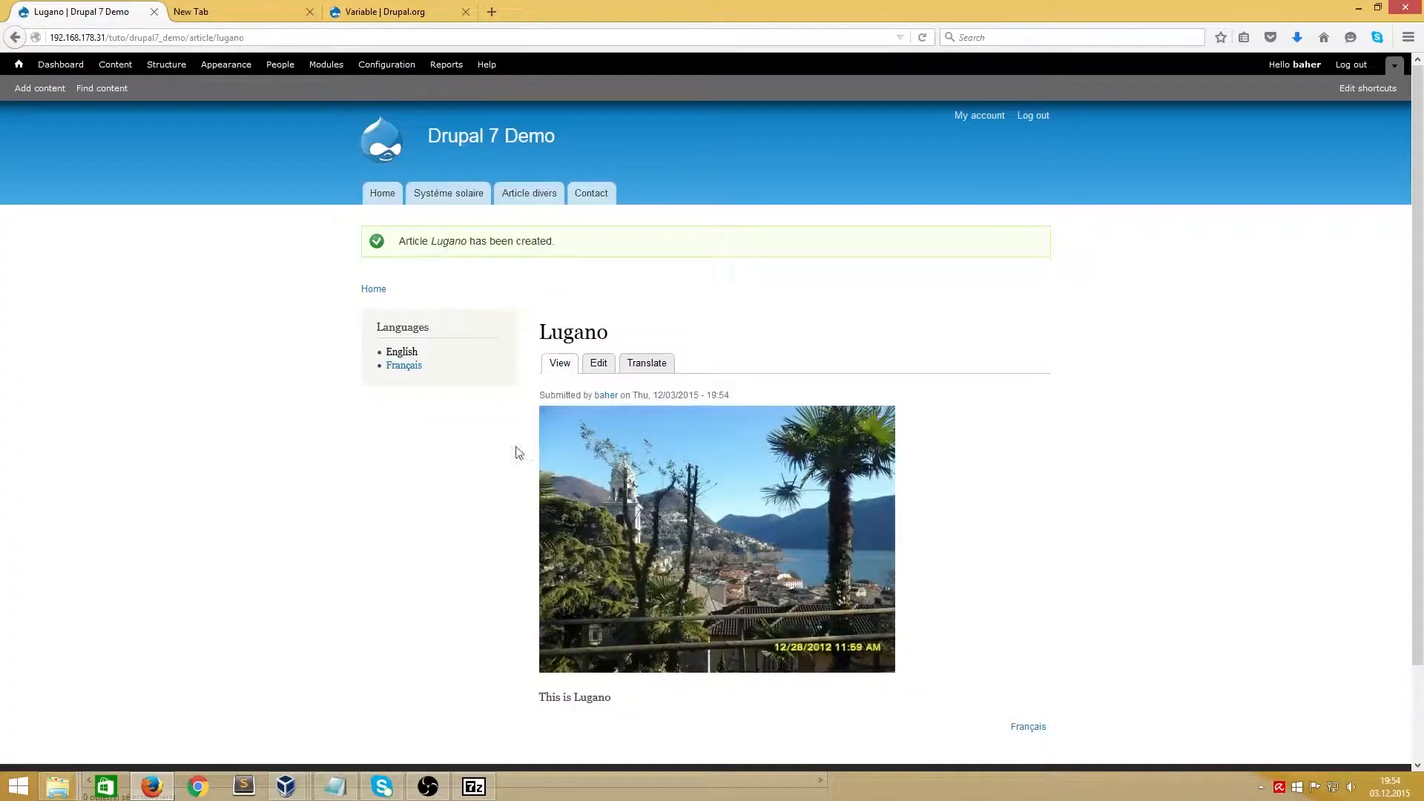
- Review the English Lugano article and switch the site to its French version
scroll(595, 669, "down", 1)
scroll(596, 670, "down", 1)
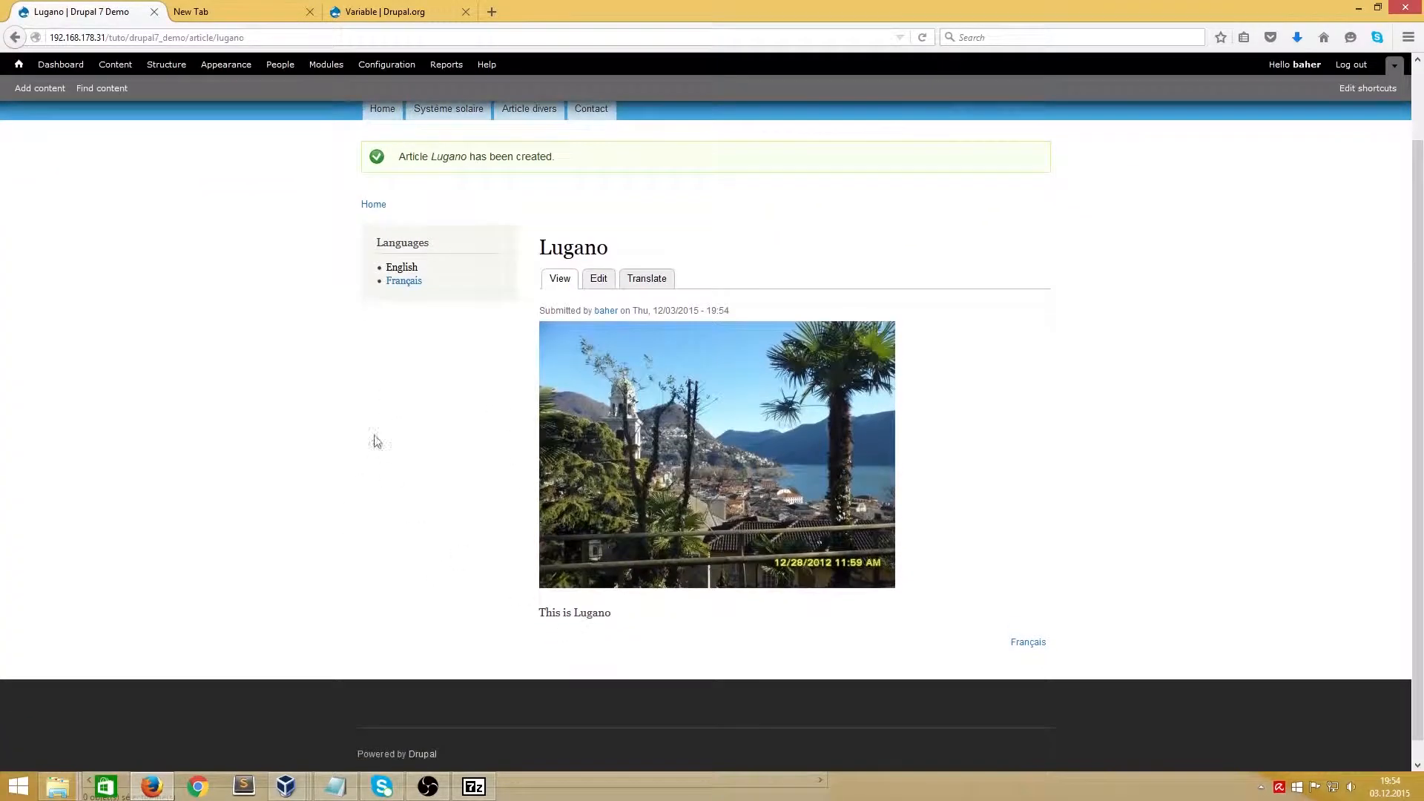
left_click(403, 282)
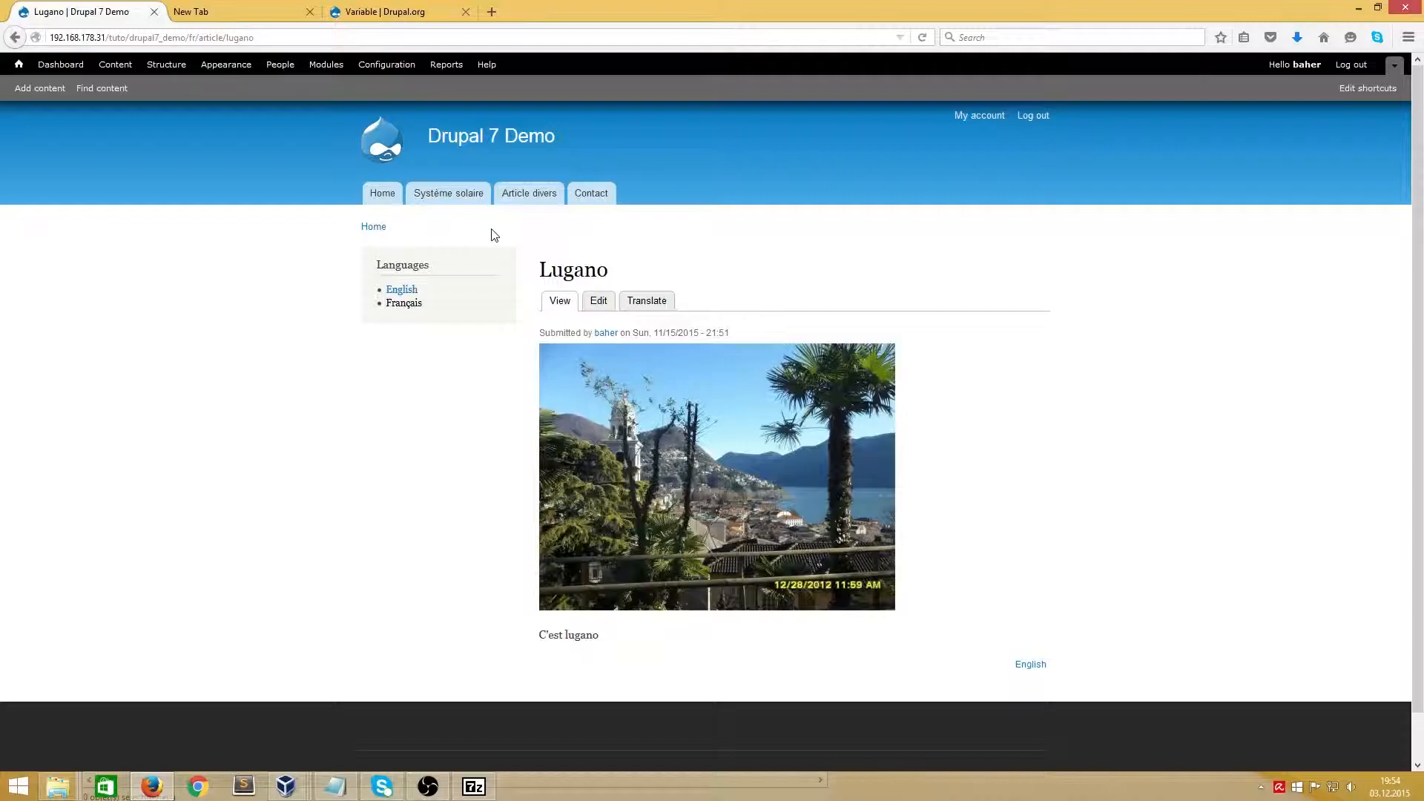
- Review the site's configured languages and its language detection and selection settings, leaving them without making changes
left_click(387, 67)
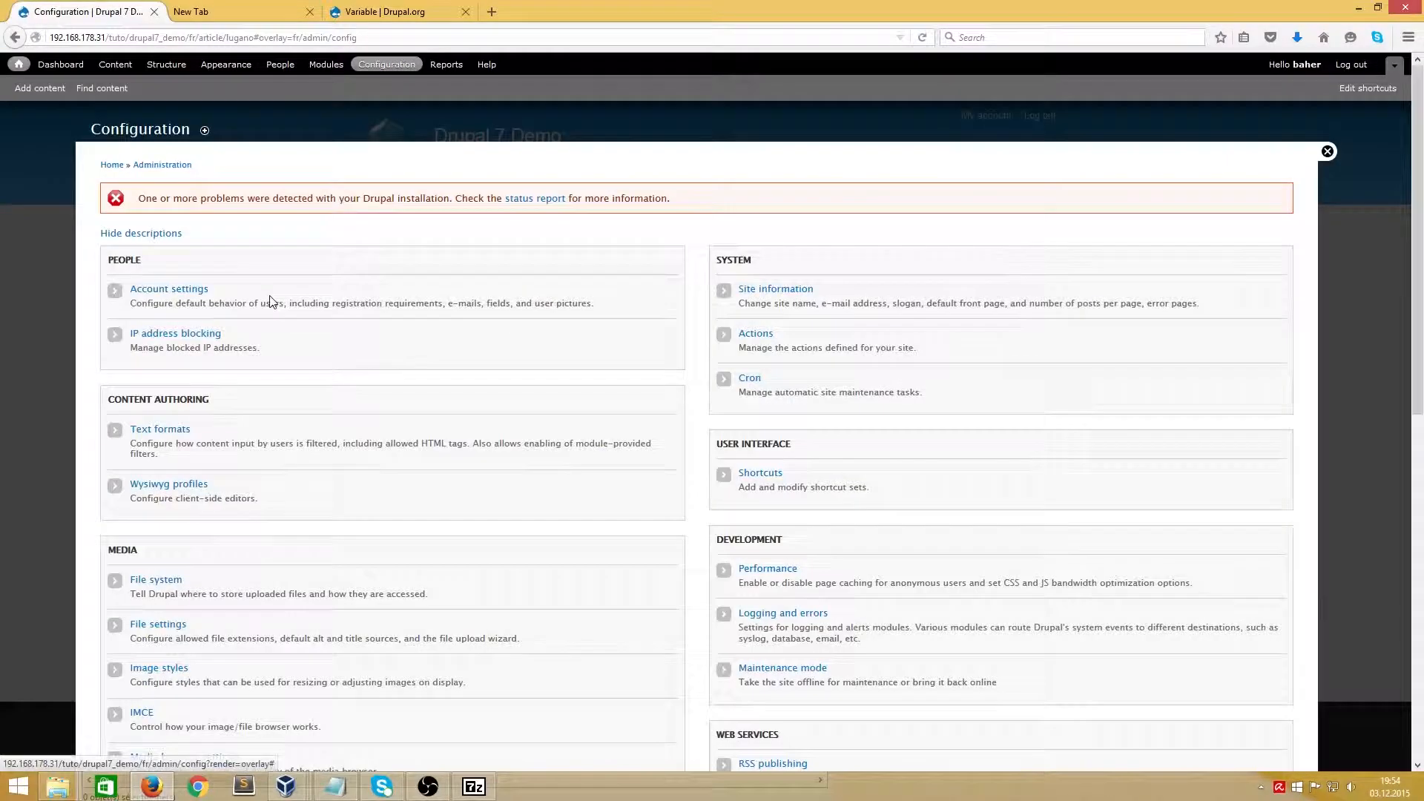
scroll(287, 326, "down", 10)
scroll(286, 345, "down", 2)
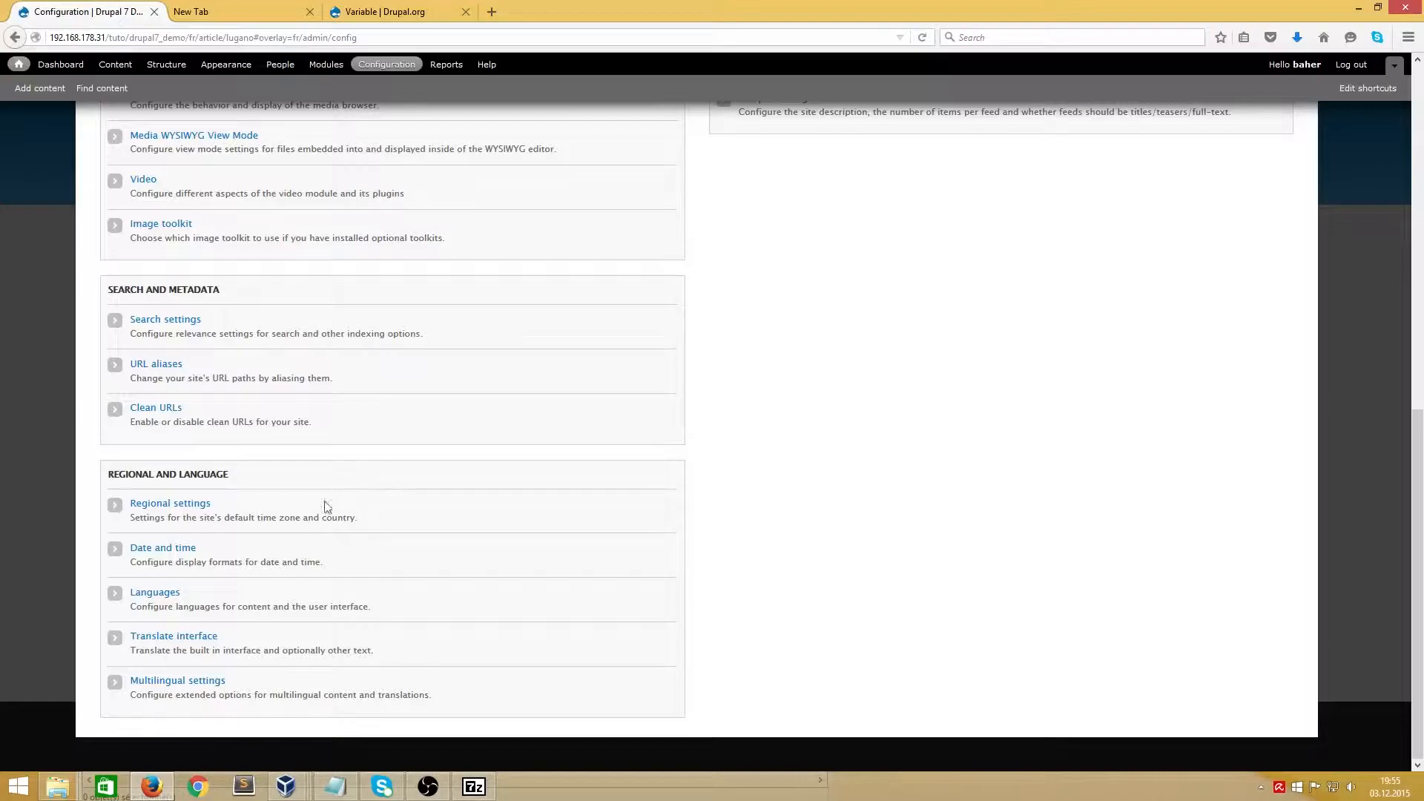
left_click(154, 594)
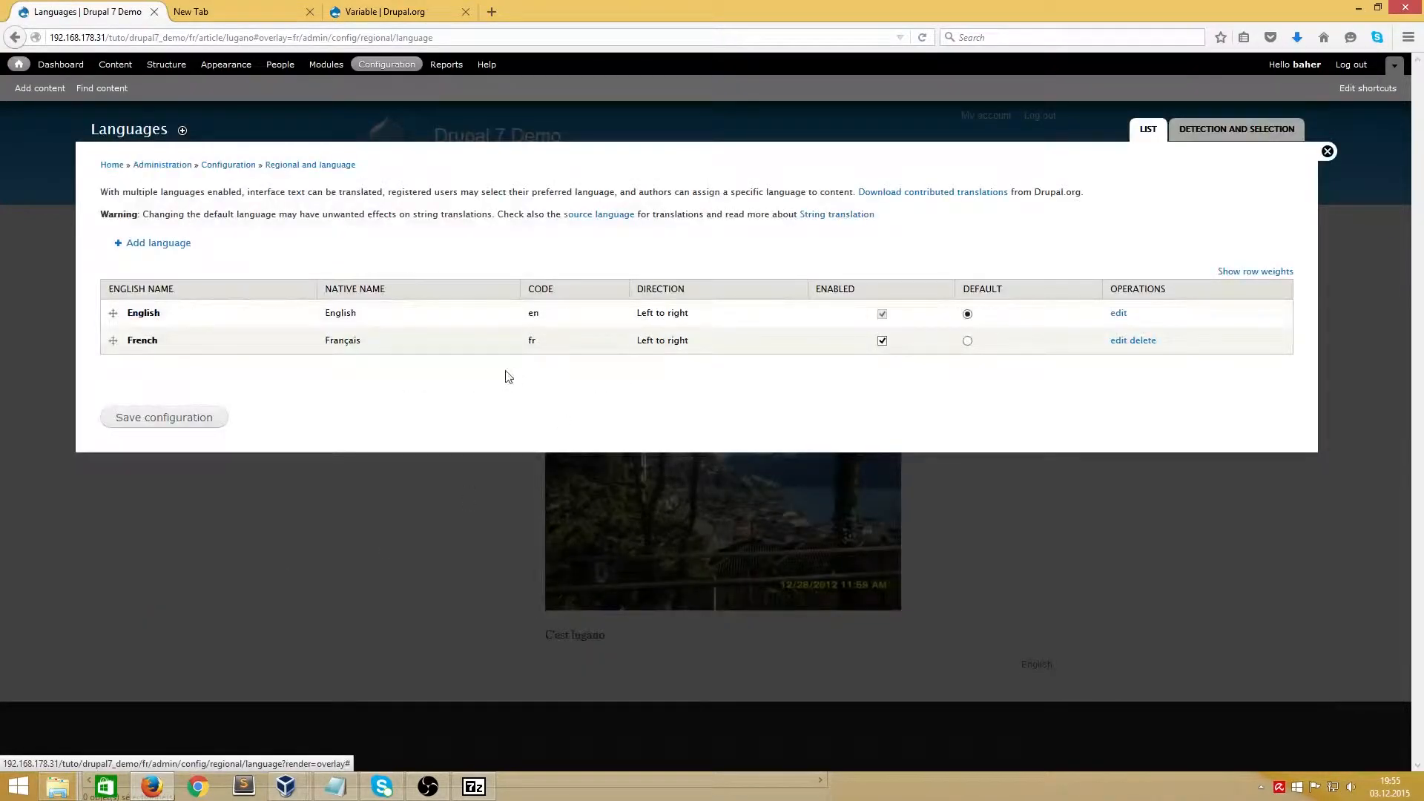
left_click(1210, 141)
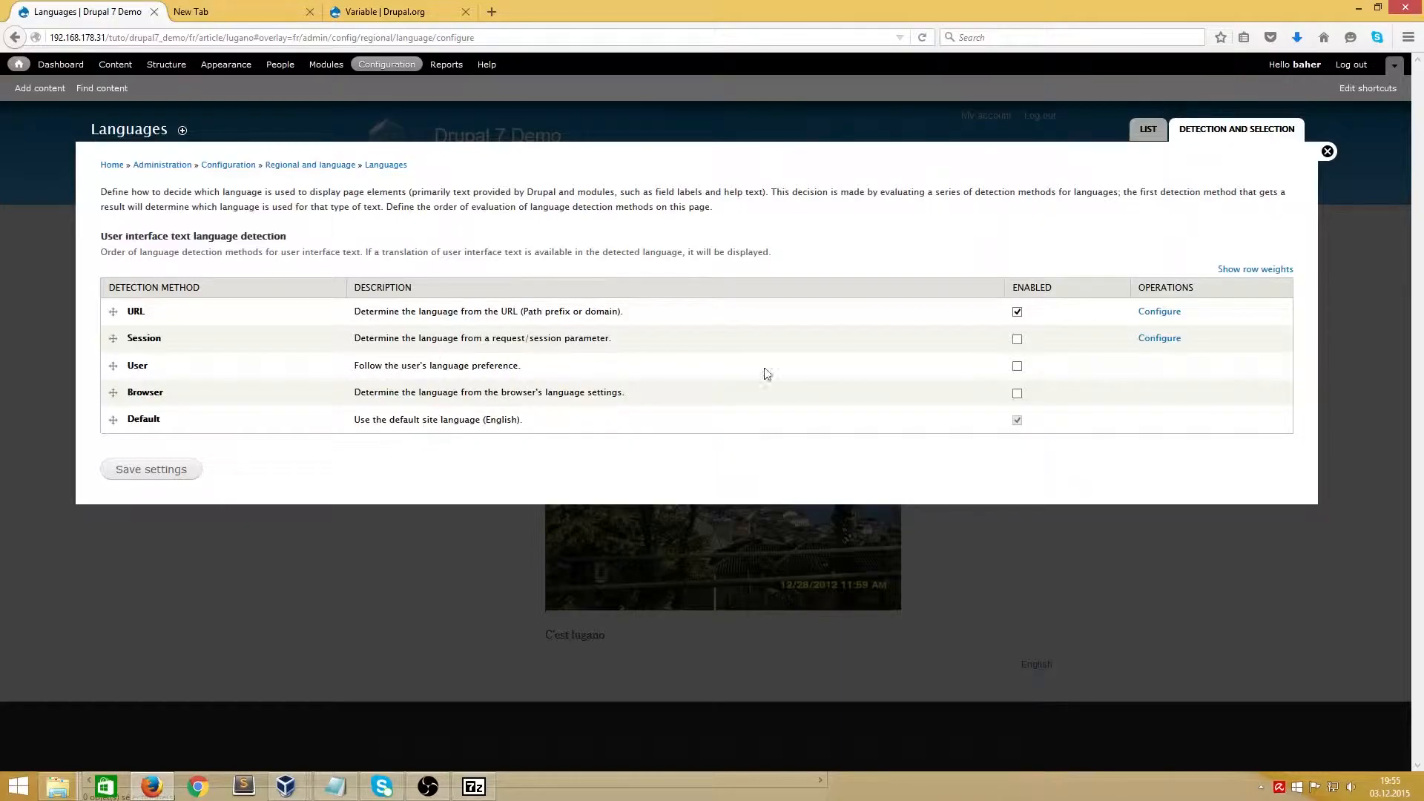
left_click(1327, 152)
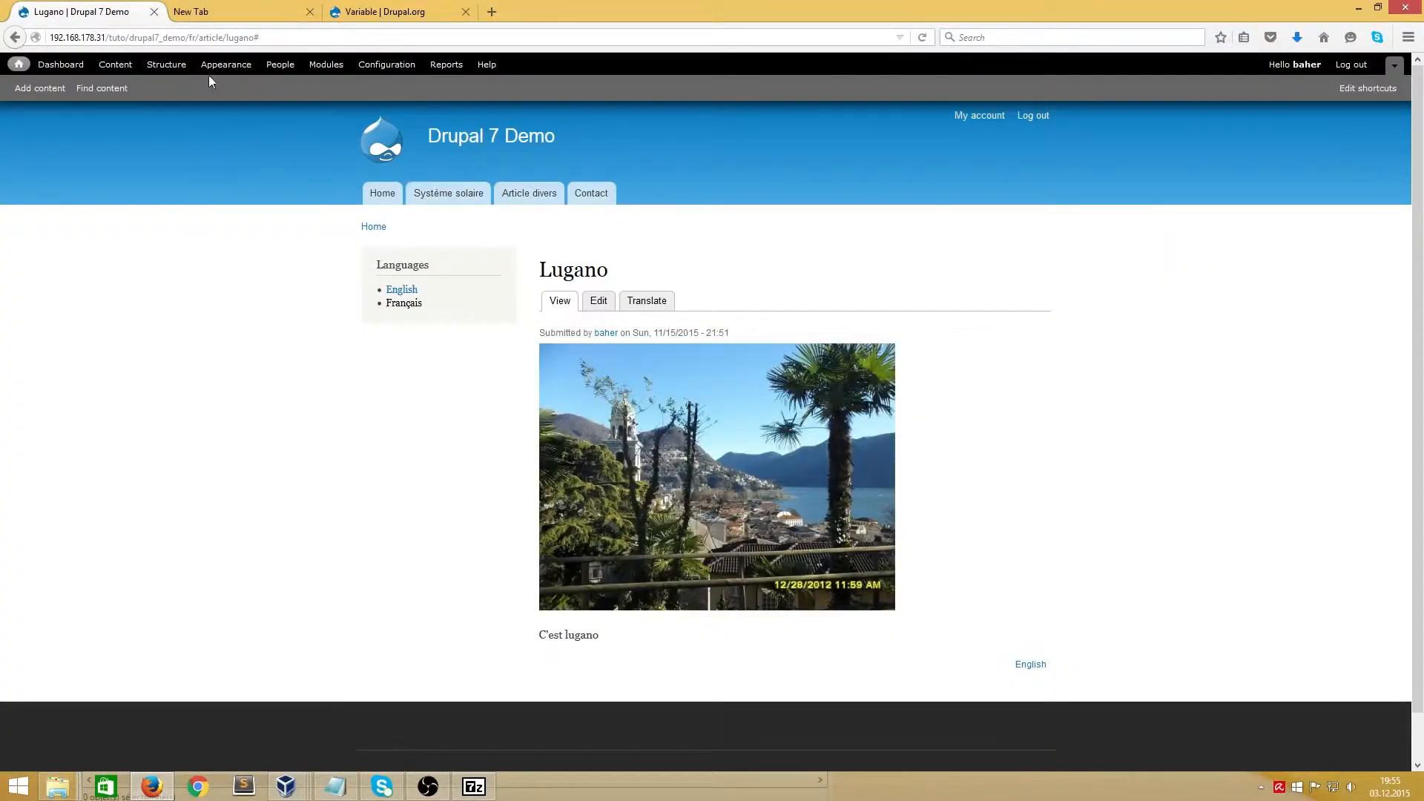
- Review the multilingual support setting in the Article content type's publishing options and return to the Lugano article
left_click(166, 65)
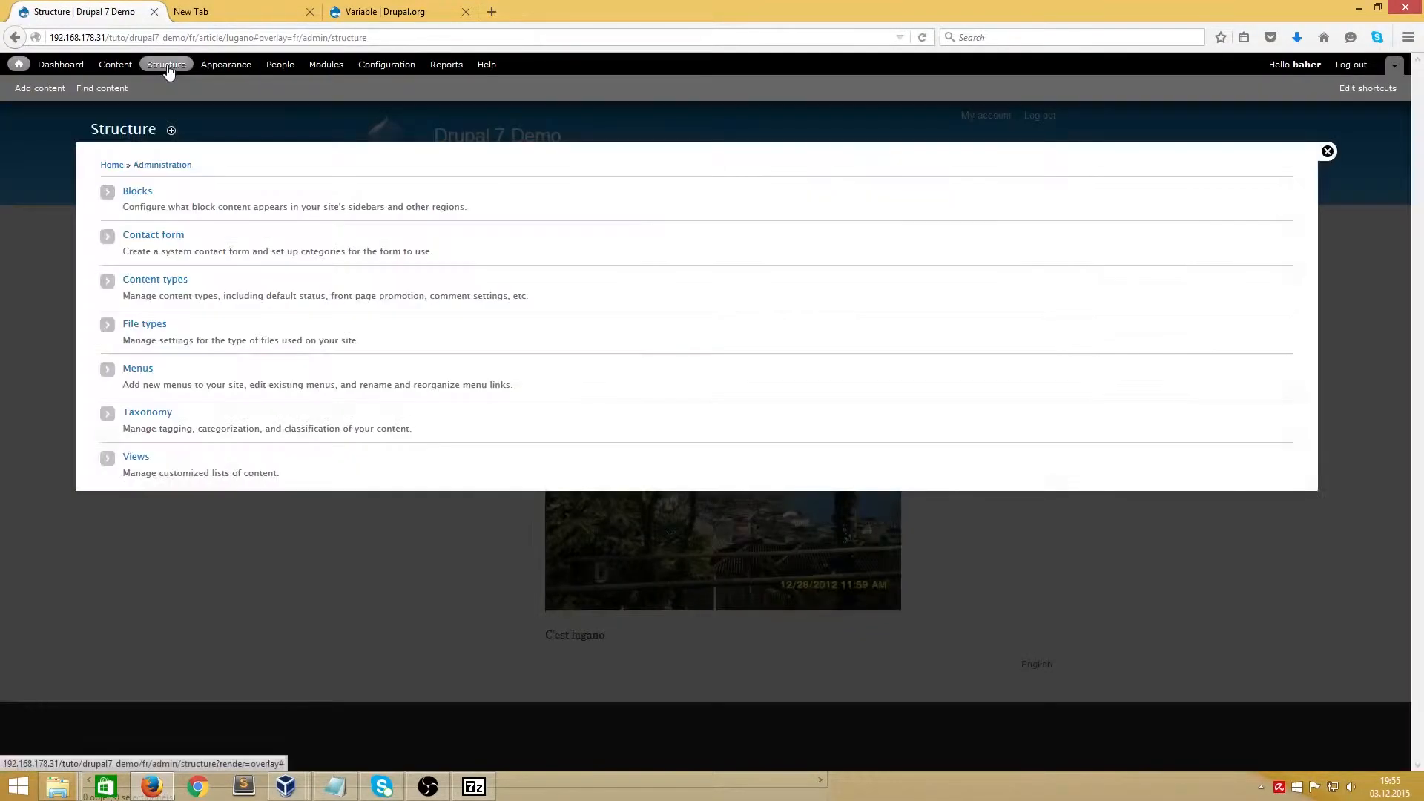
left_click(162, 281)
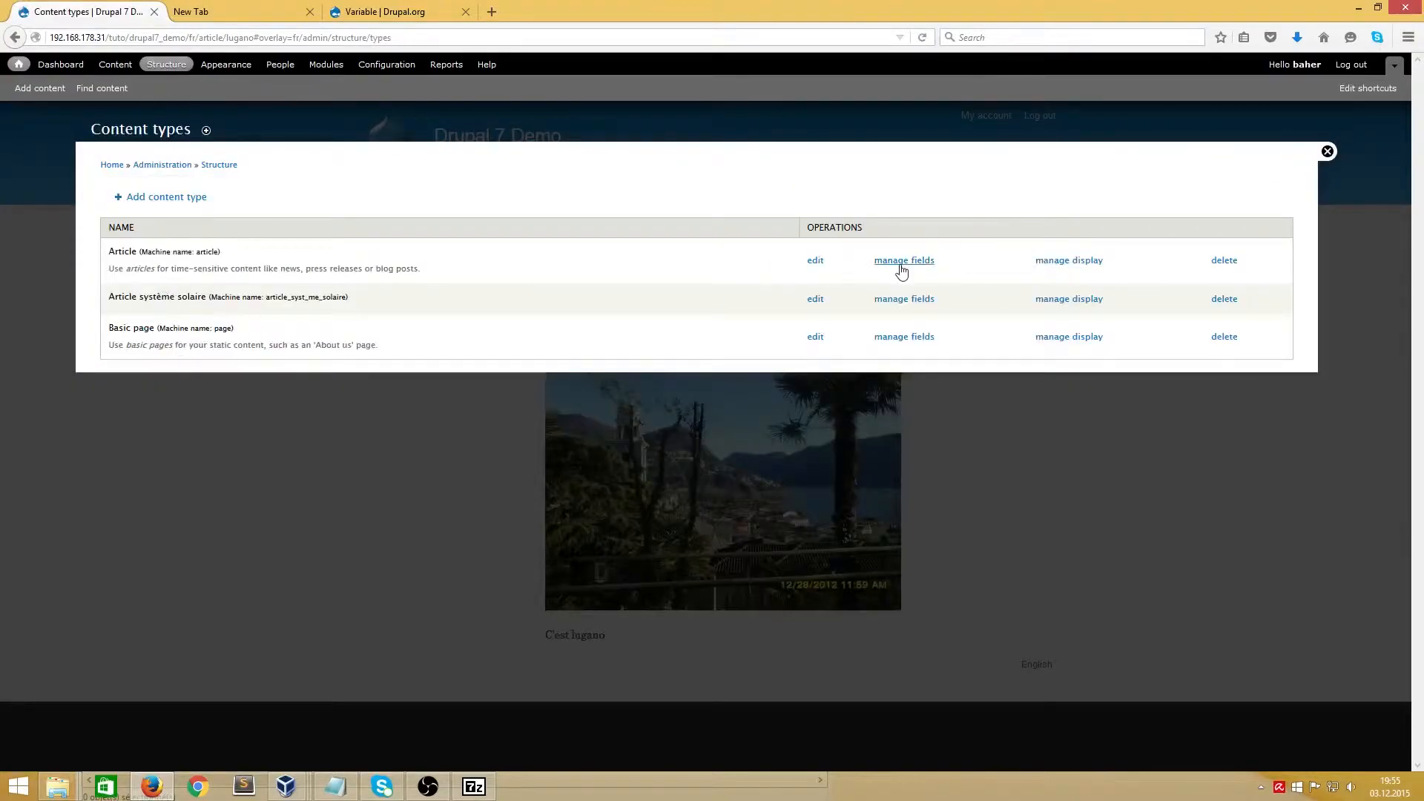
left_click(816, 261)
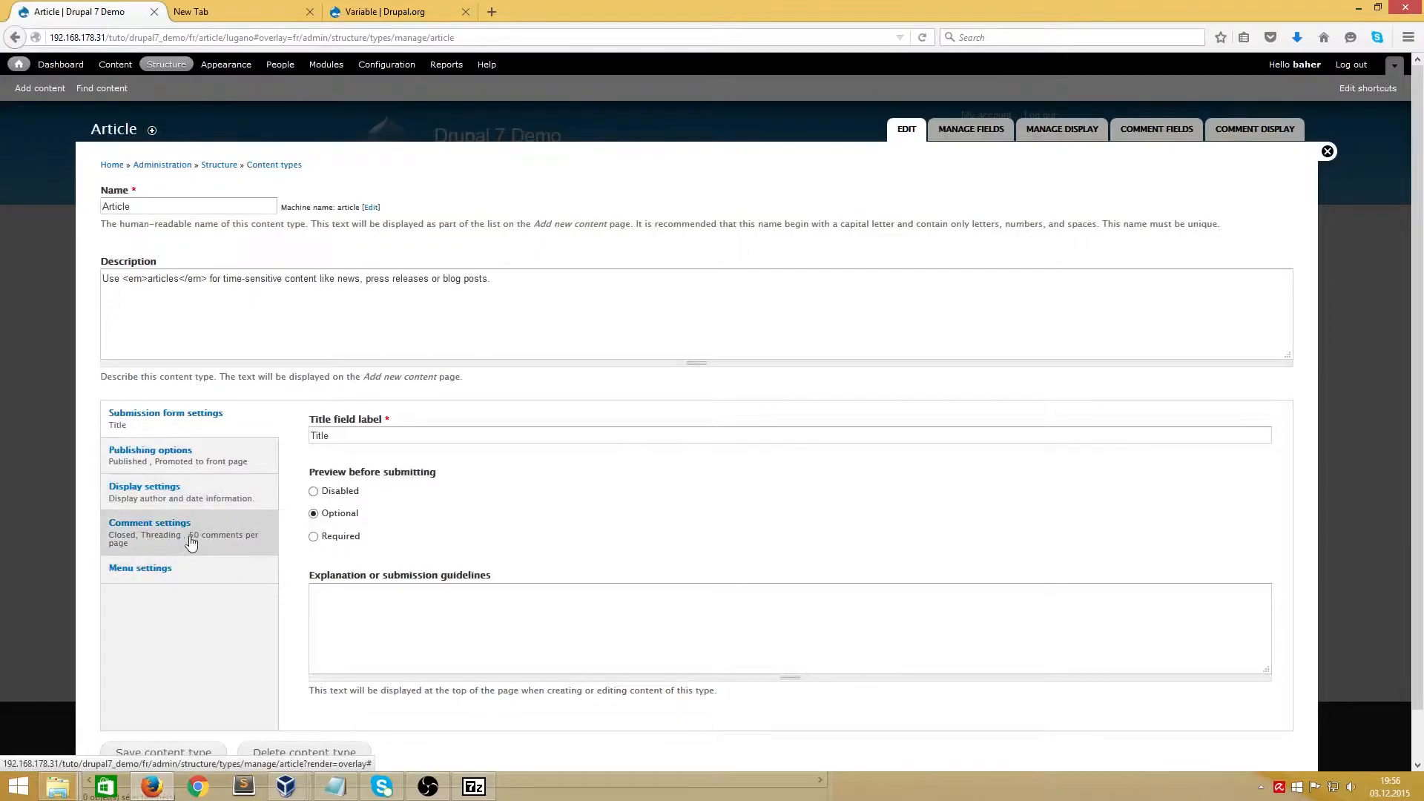
left_click(176, 465)
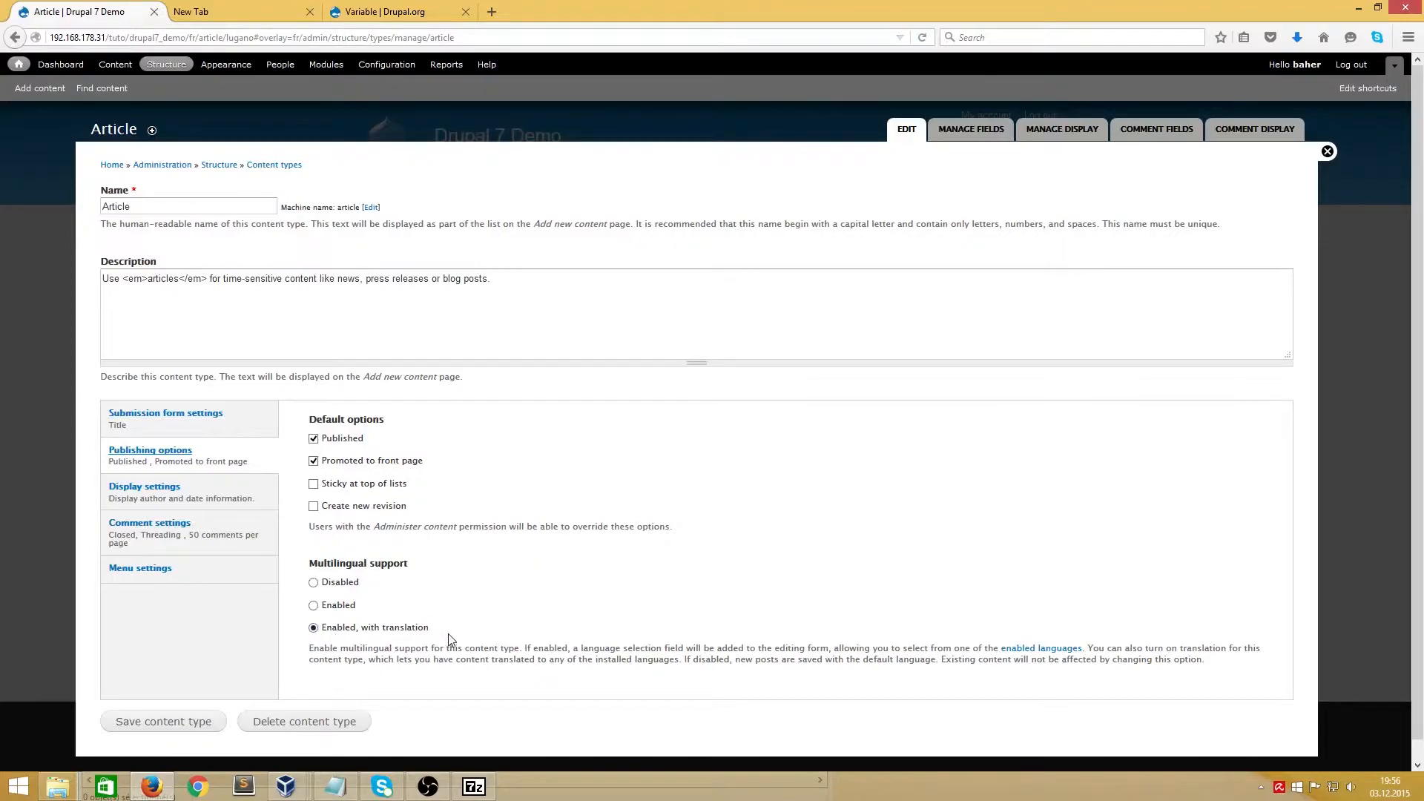
left_click(1327, 151)
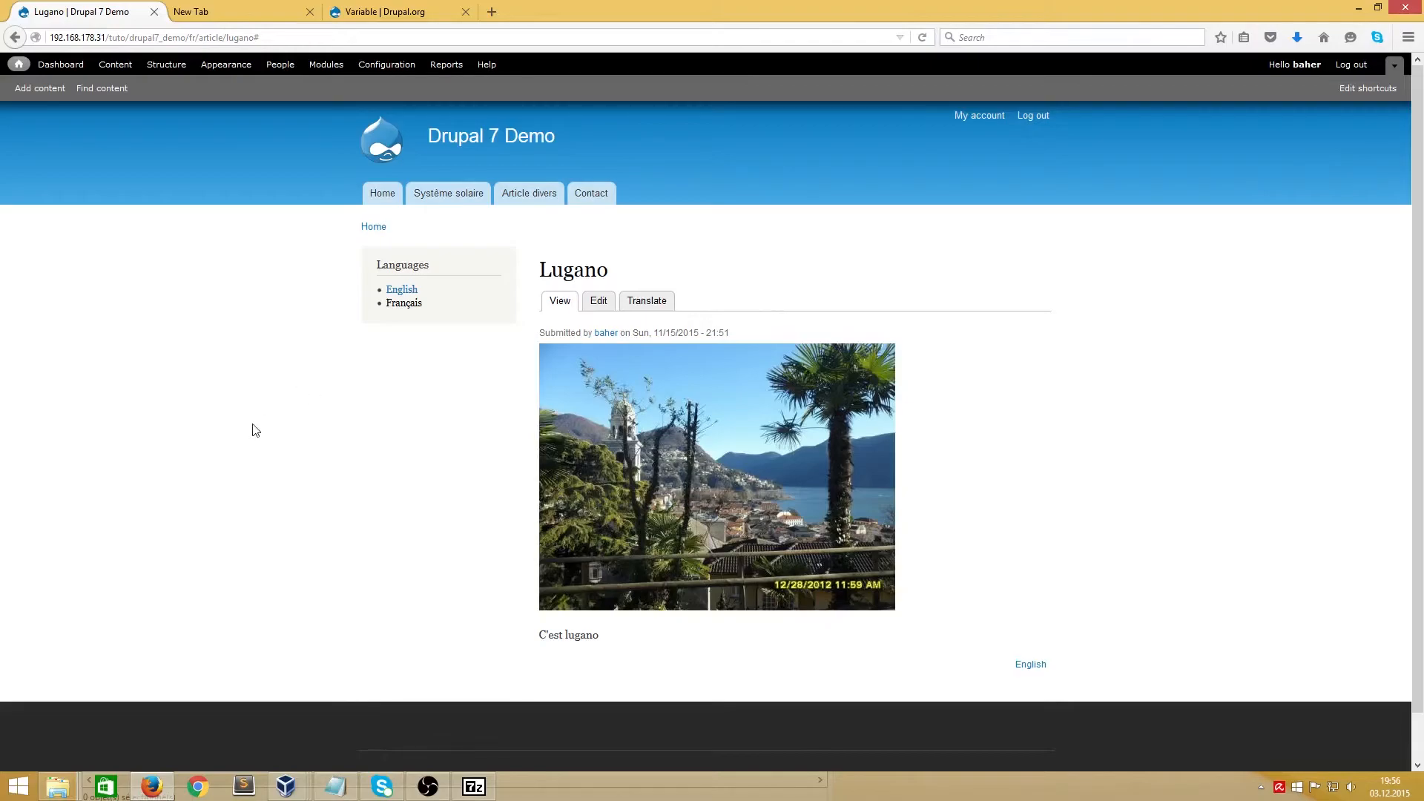